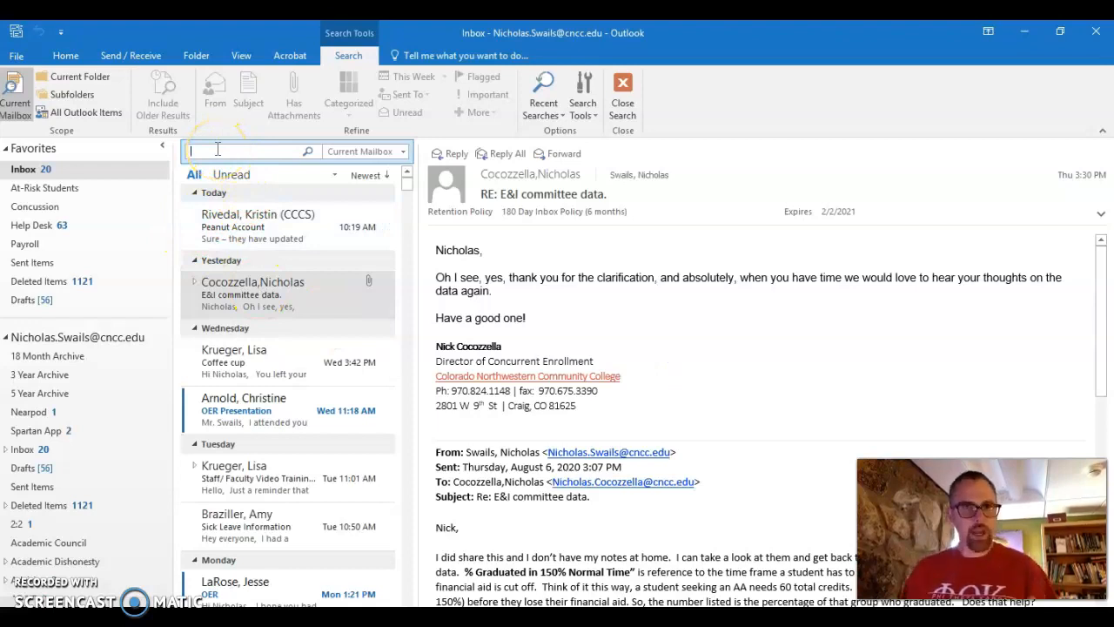
Check the search scope list and account information page, then return to the Inbox.
click(403, 151)
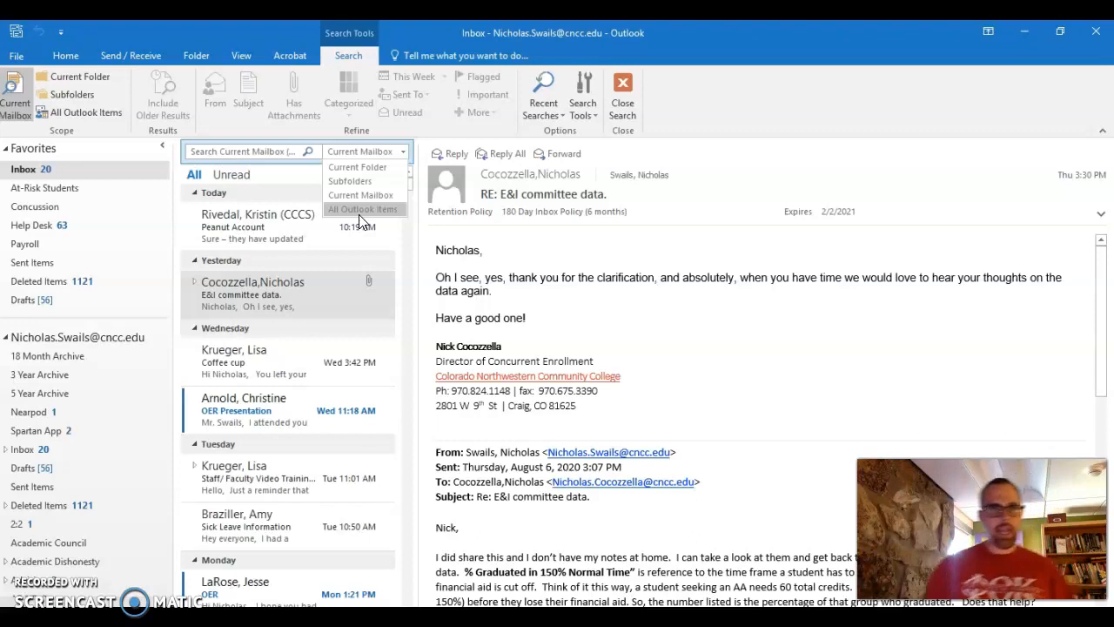
click(5, 83)
click(21, 54)
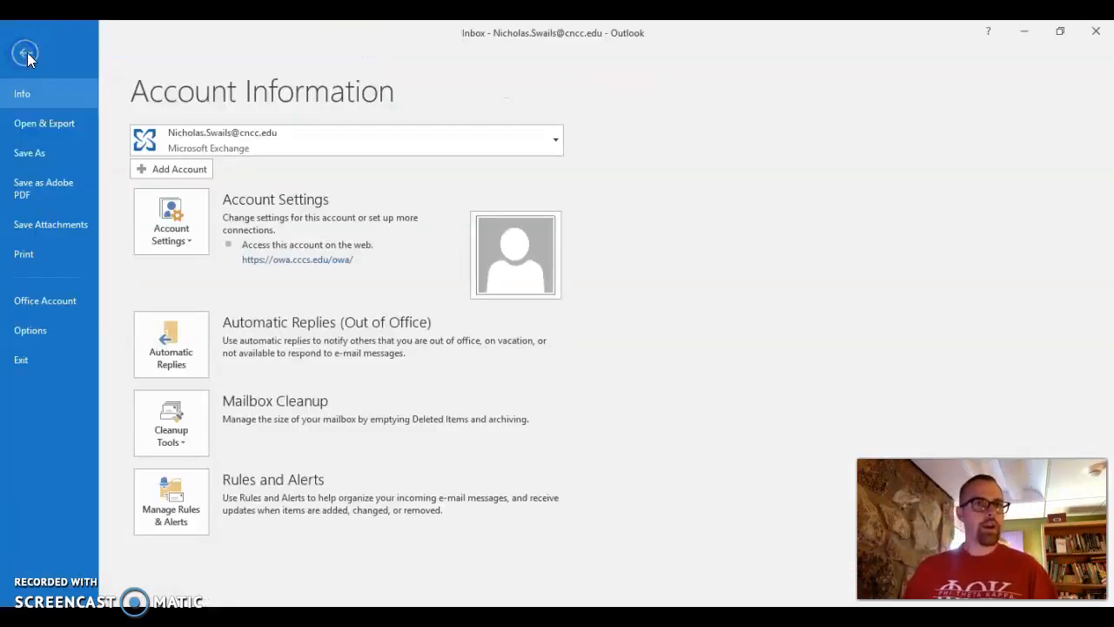
click(26, 54)
Start a new email addressed to a colleague picked from the address book suggestions.
click(16, 84)
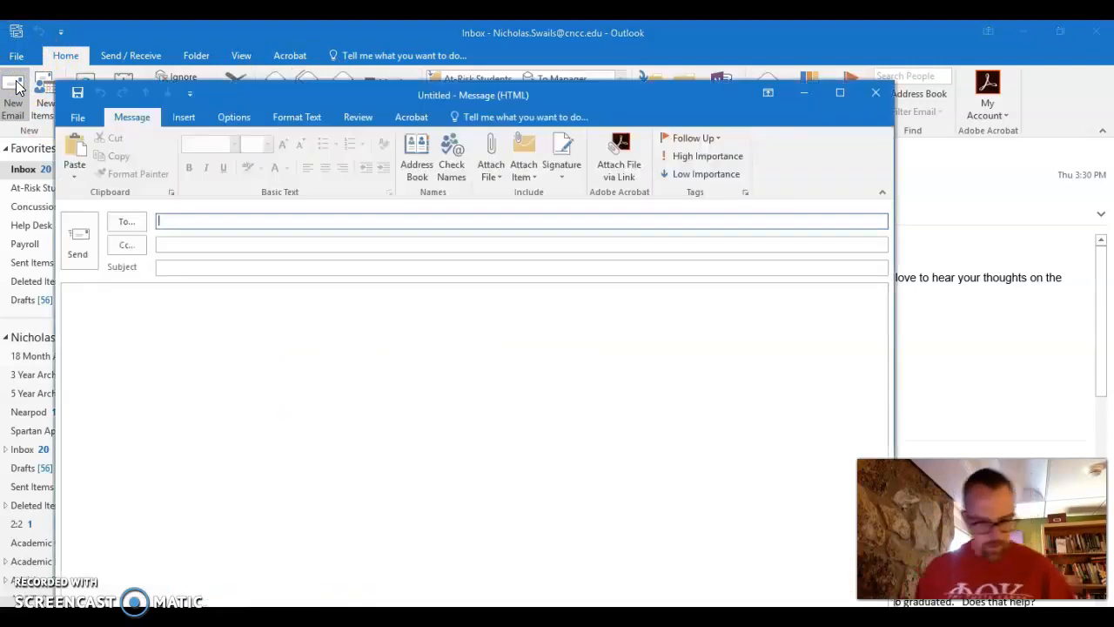
text(todd)
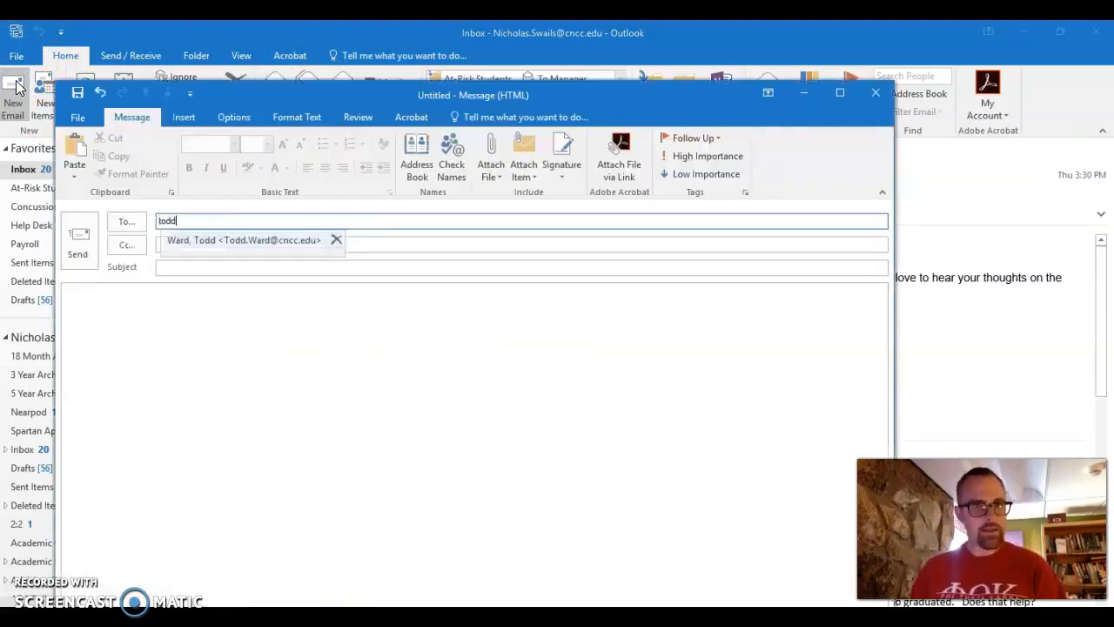
key(Return)
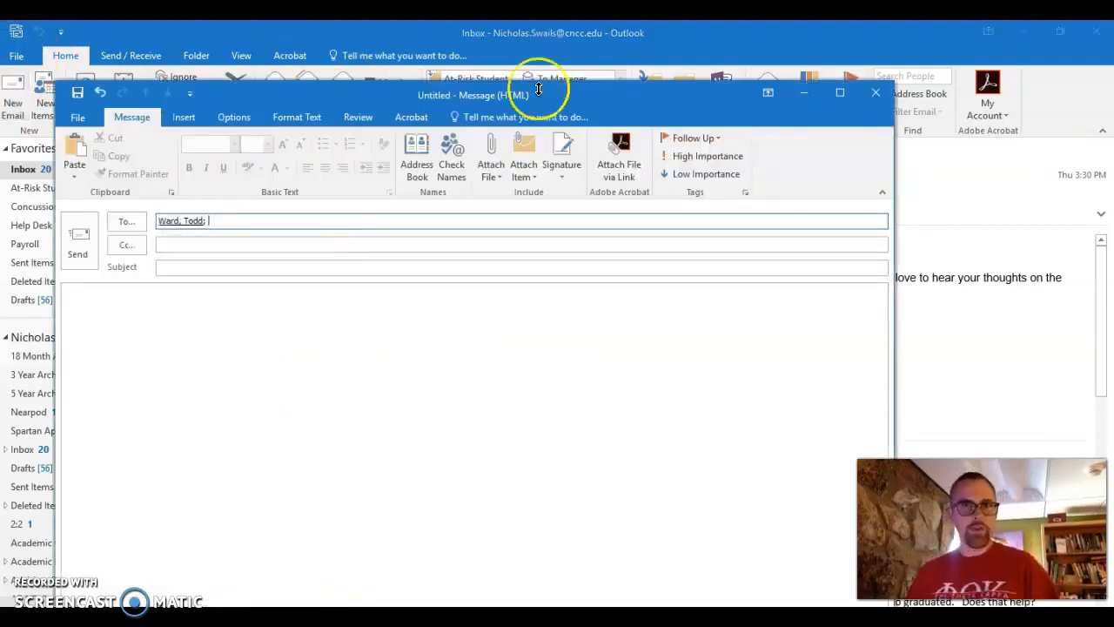
scroll(487, 174, down, 1)
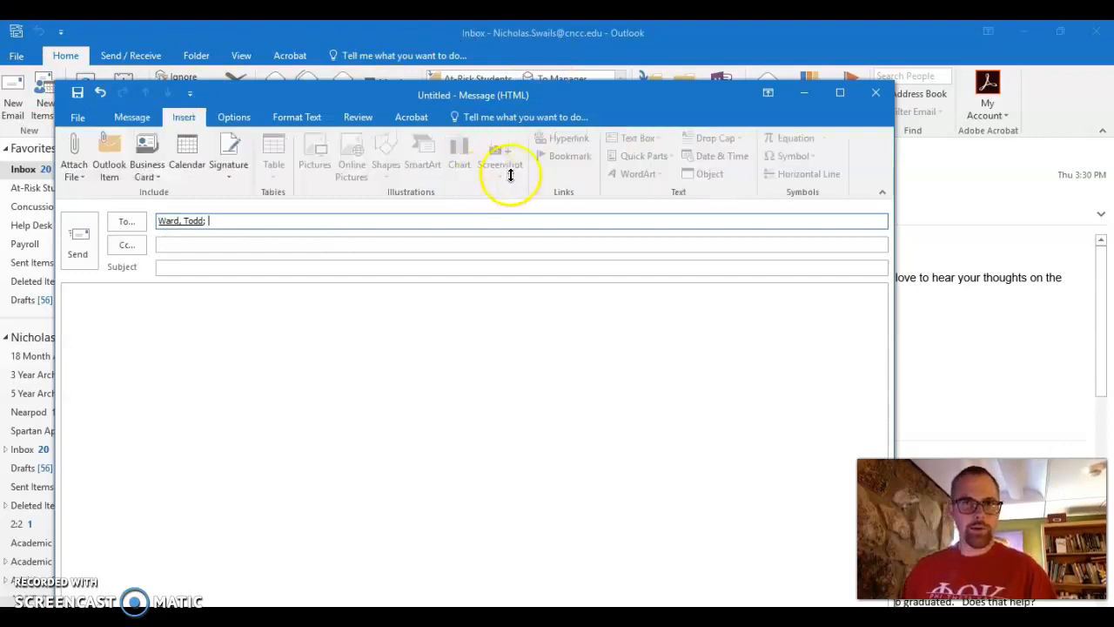
click(81, 118)
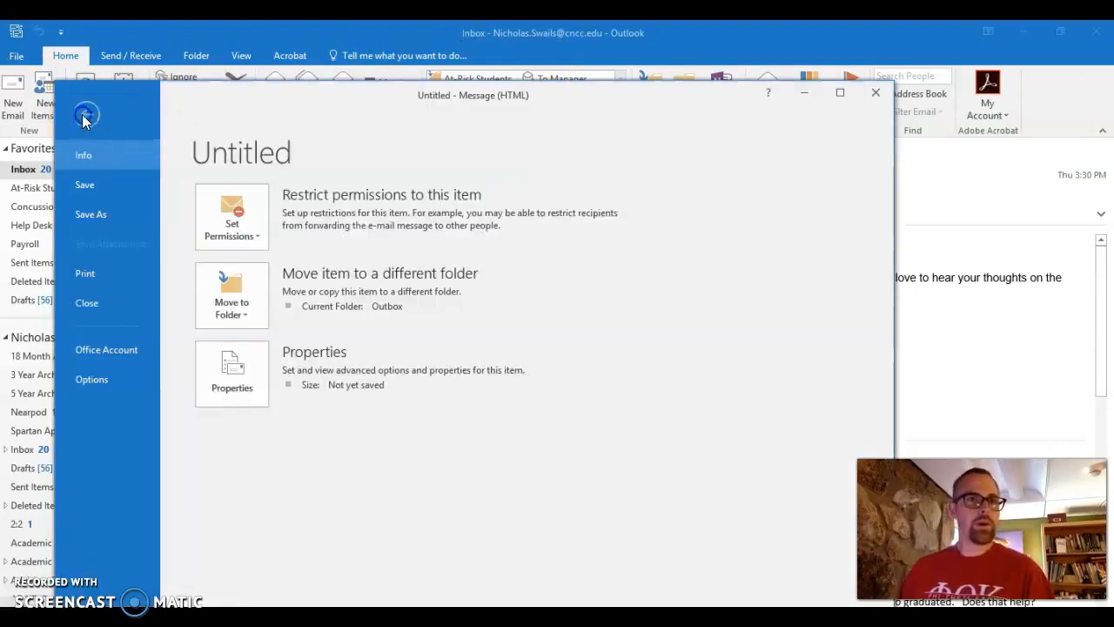
click(80, 115)
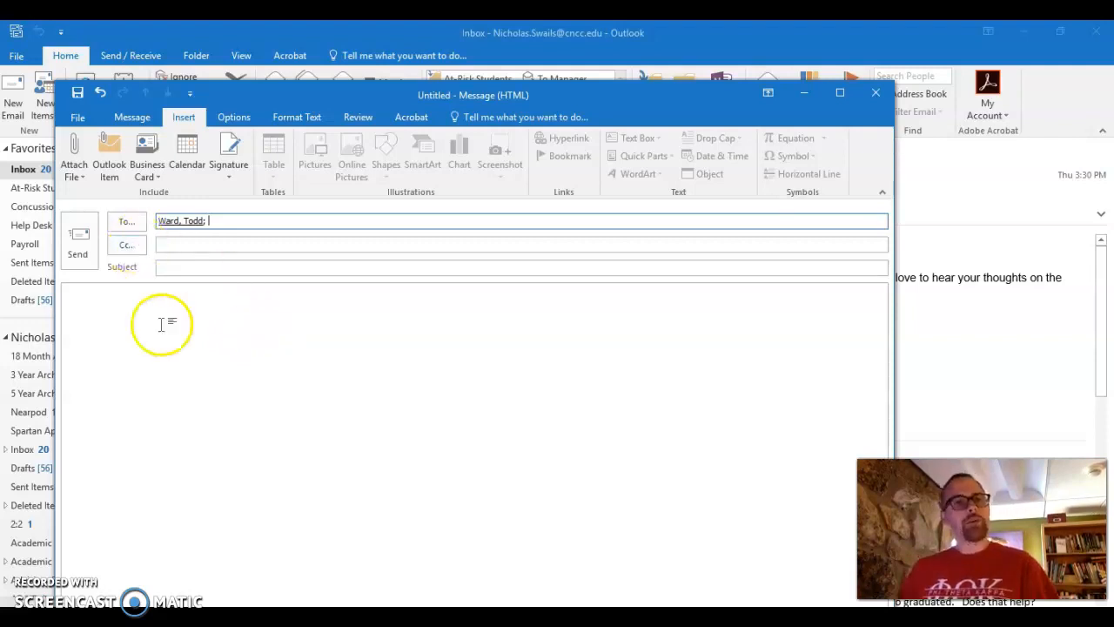
Attach Academic-Calendar-18-19.pdf from Recent Items to the new email.
click(77, 174)
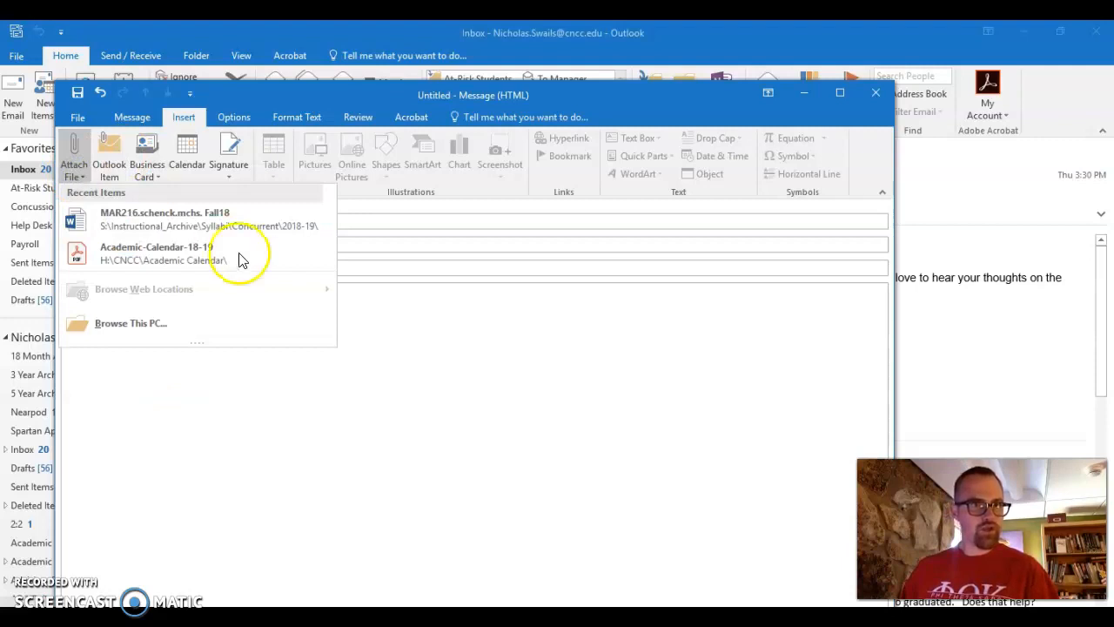
click(166, 250)
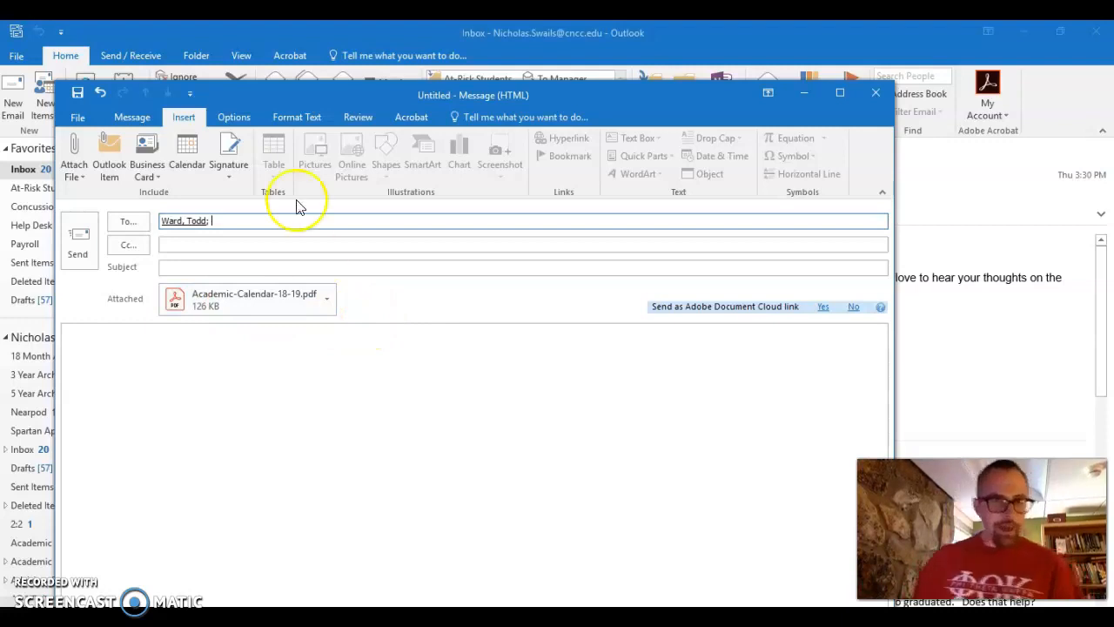
click(235, 118)
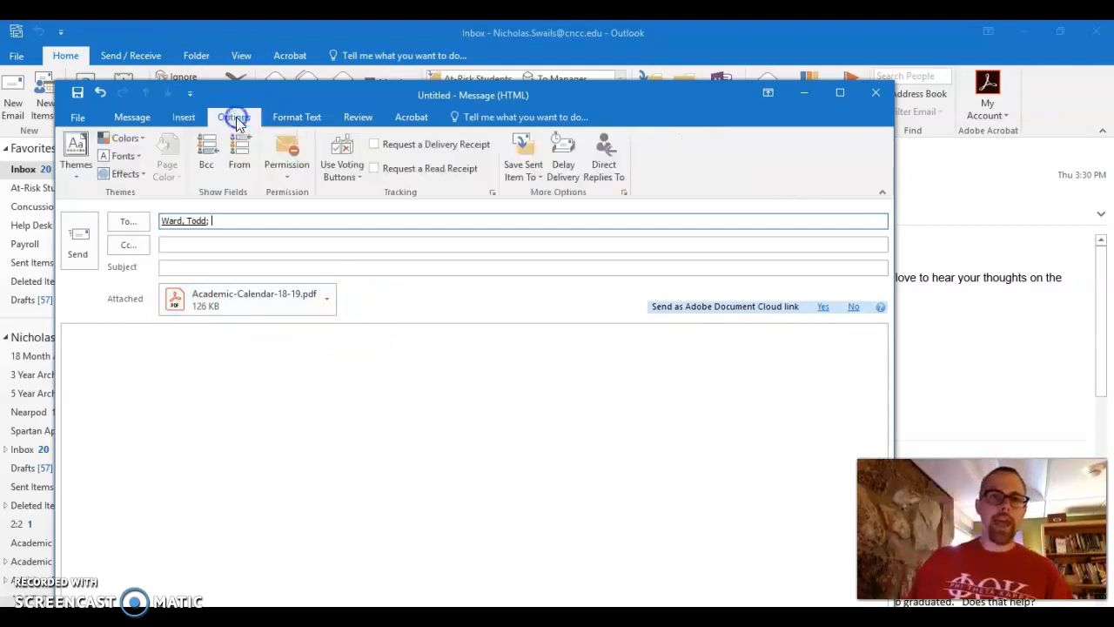
Add Approve;Reject voting buttons to the email, then close the draft window.
click(352, 174)
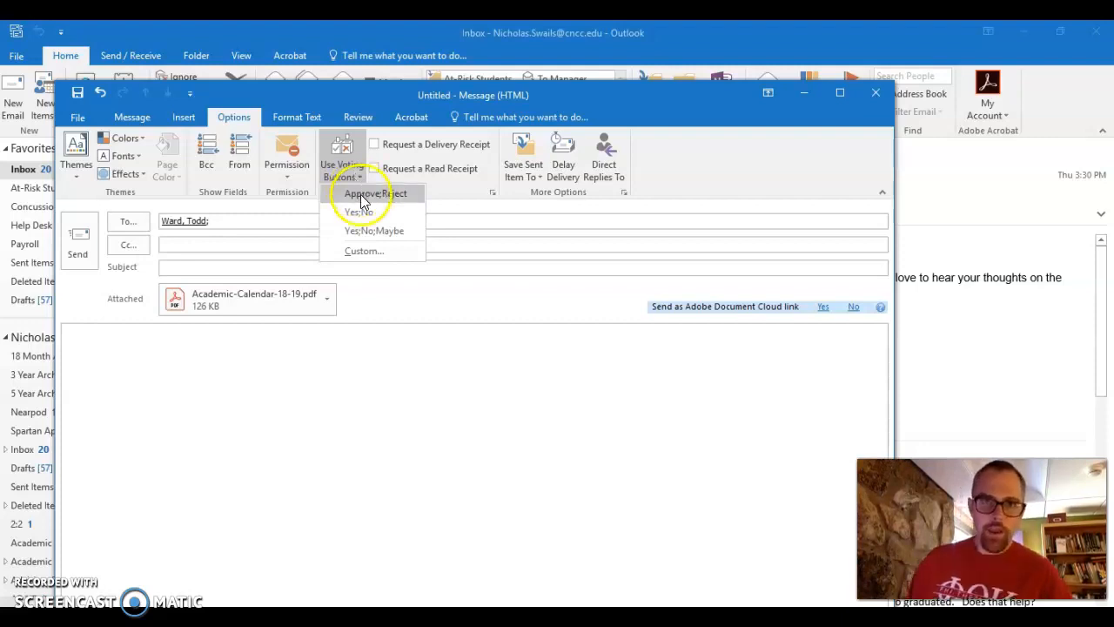
click(351, 160)
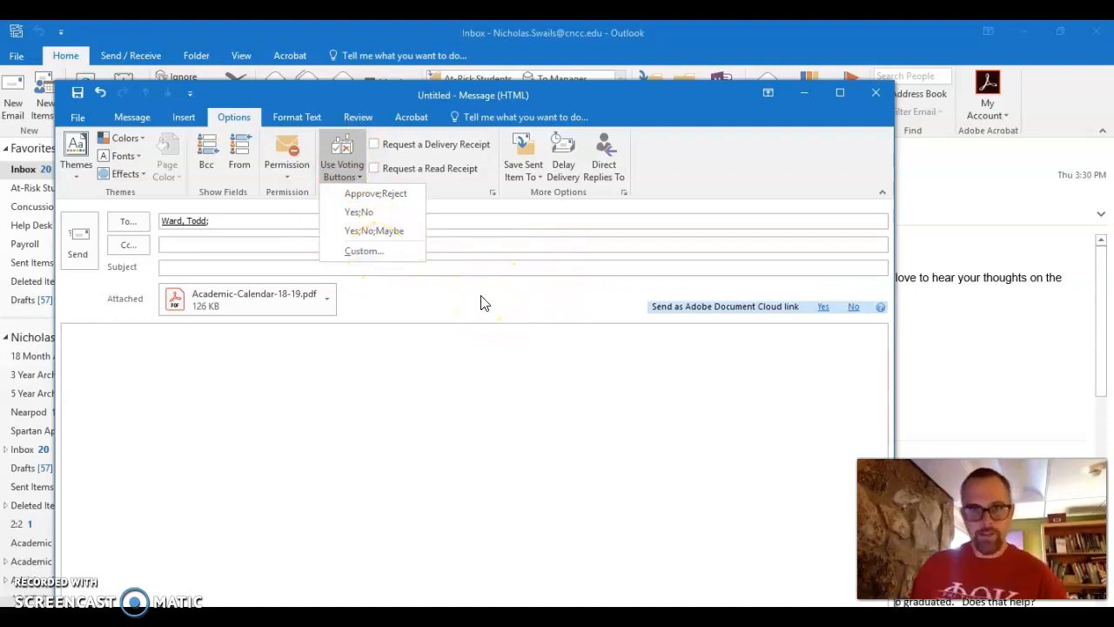
click(381, 198)
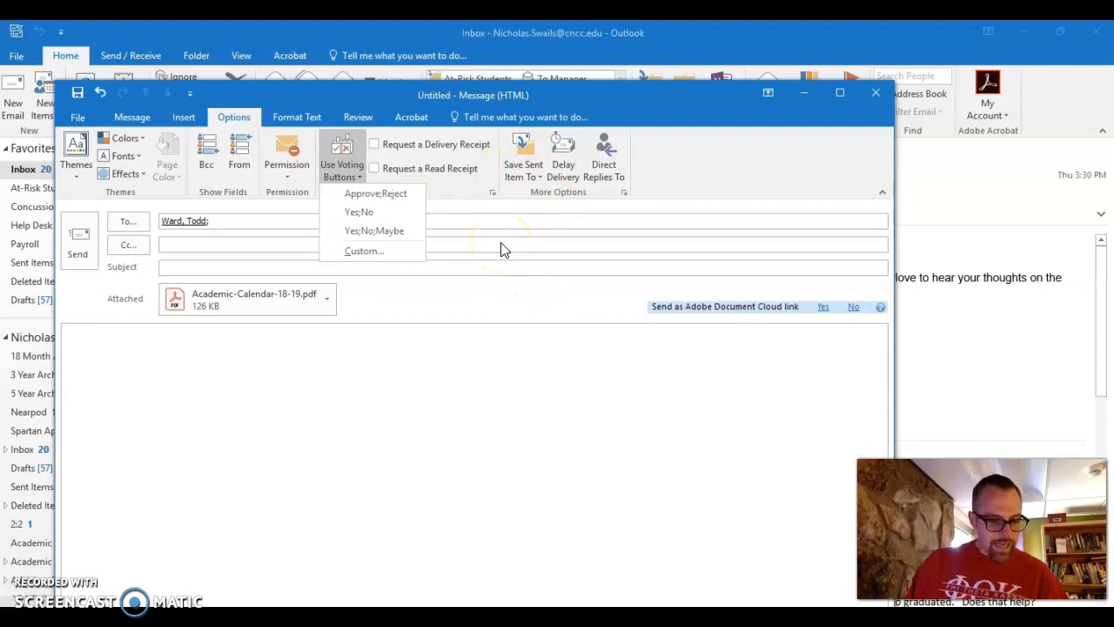
click(363, 194)
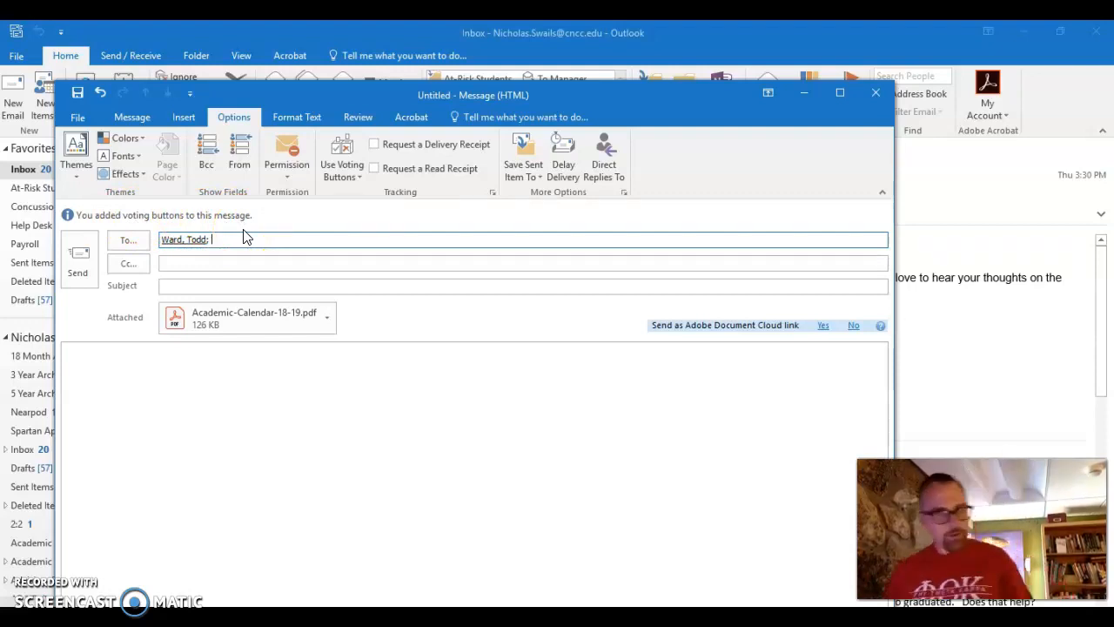
click(876, 94)
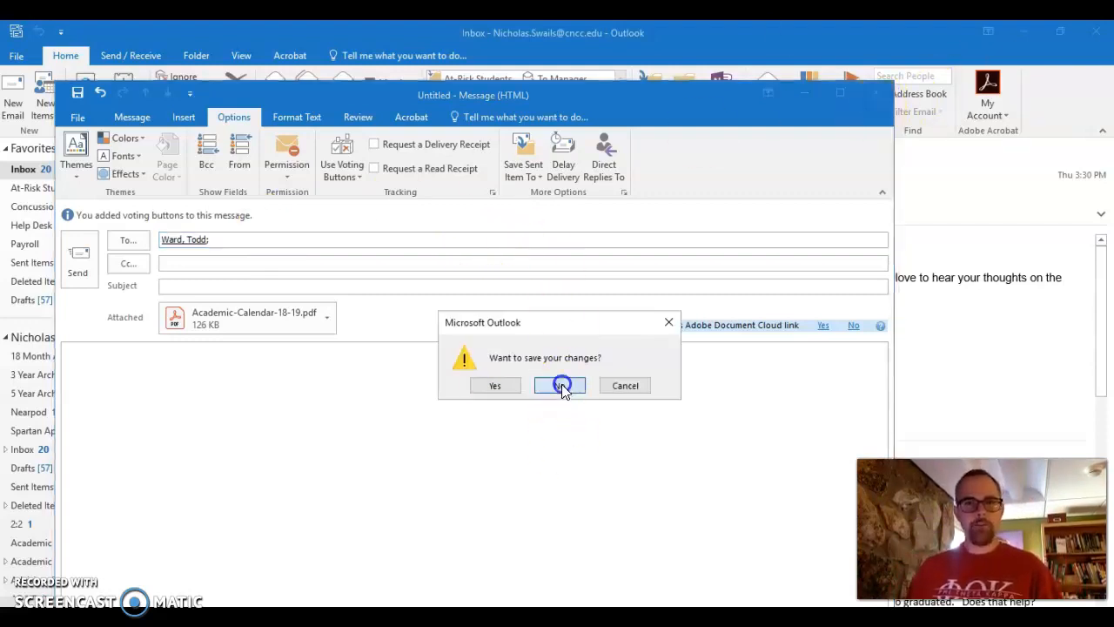
Discard the draft without saving, then open and close the Re: Peanut Account email.
click(560, 386)
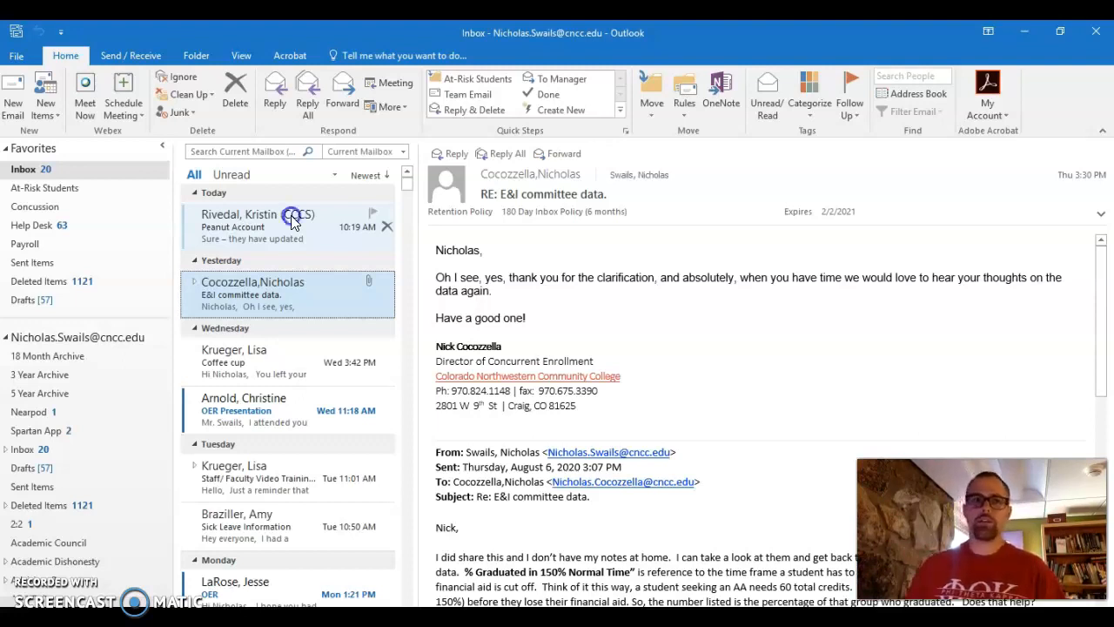
double_click(293, 223)
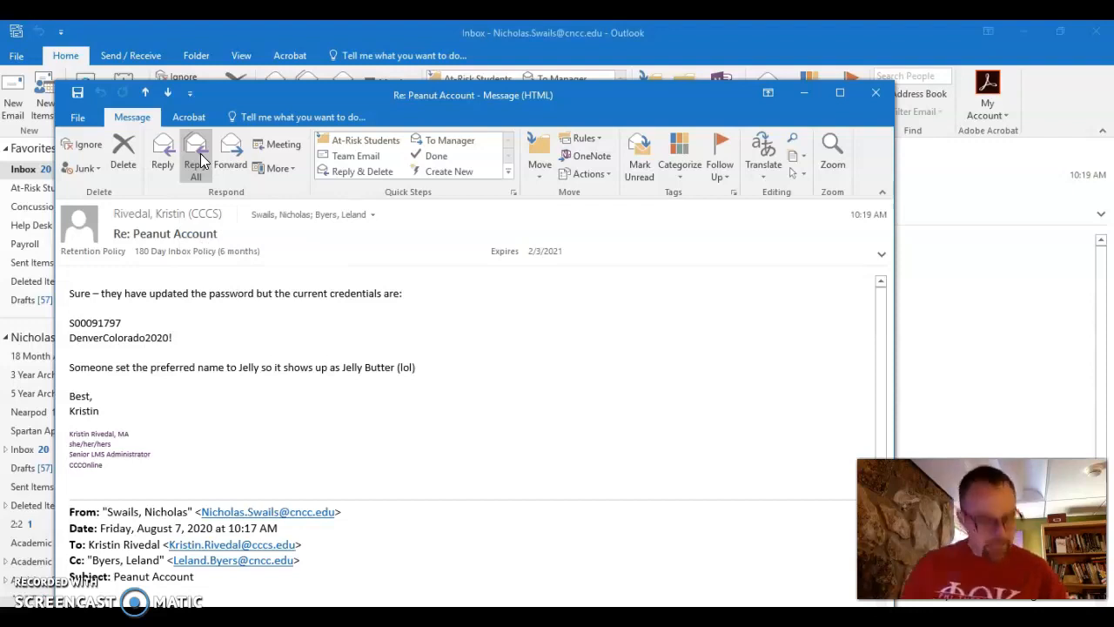
click(875, 94)
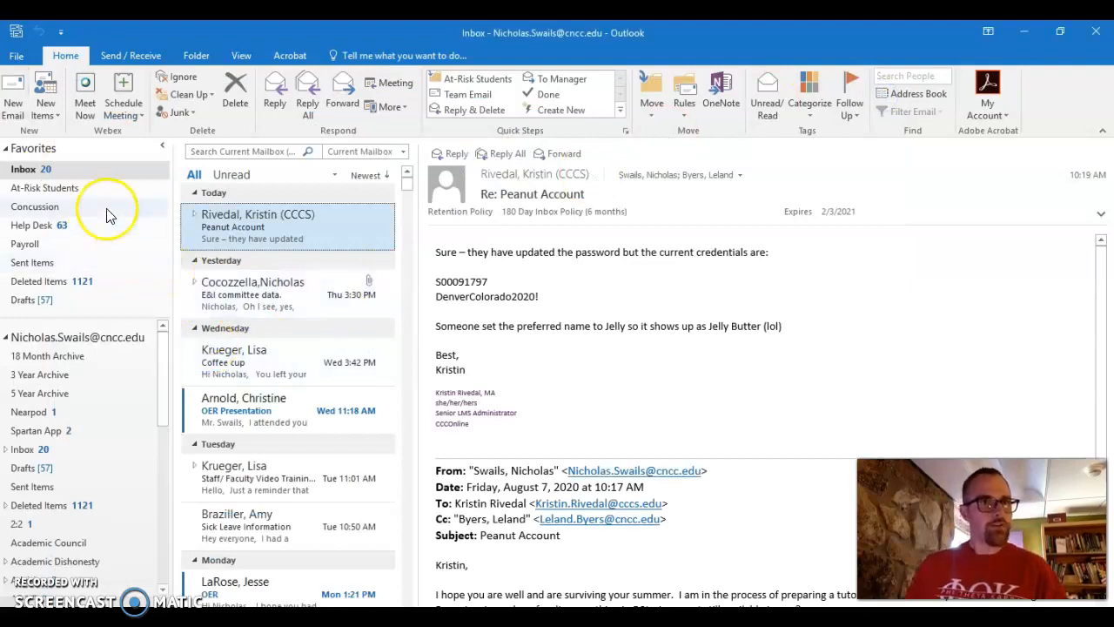
Collapse and re-expand the mailbox folder tree, then bring up the account's folder options menu.
click(5, 340)
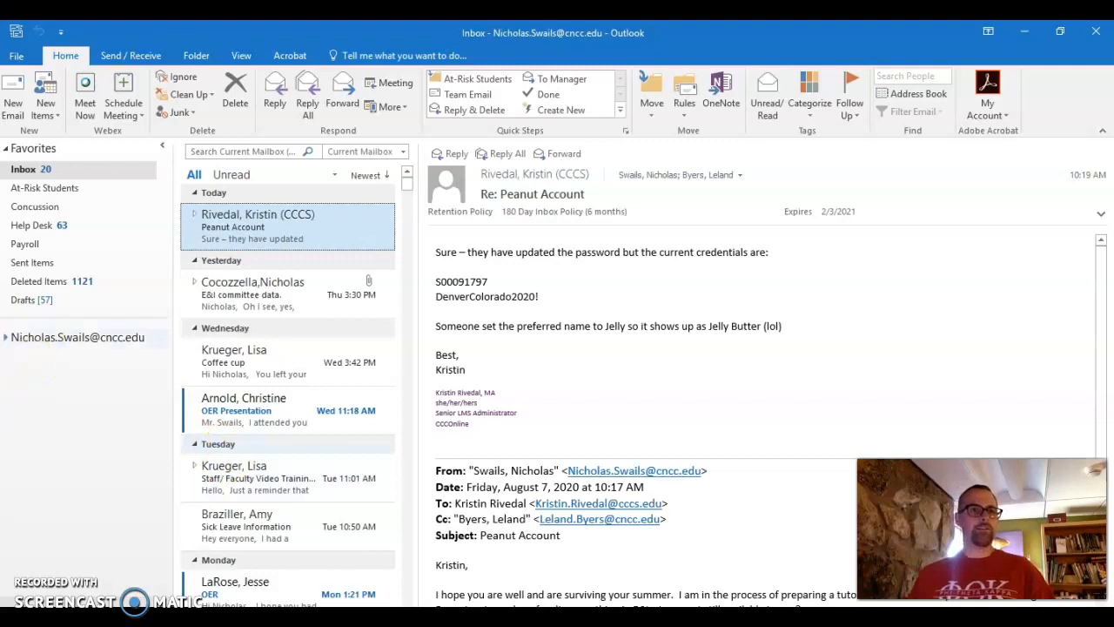
click(7, 338)
scroll(66, 433, down, 5)
scroll(70, 409, up, 5)
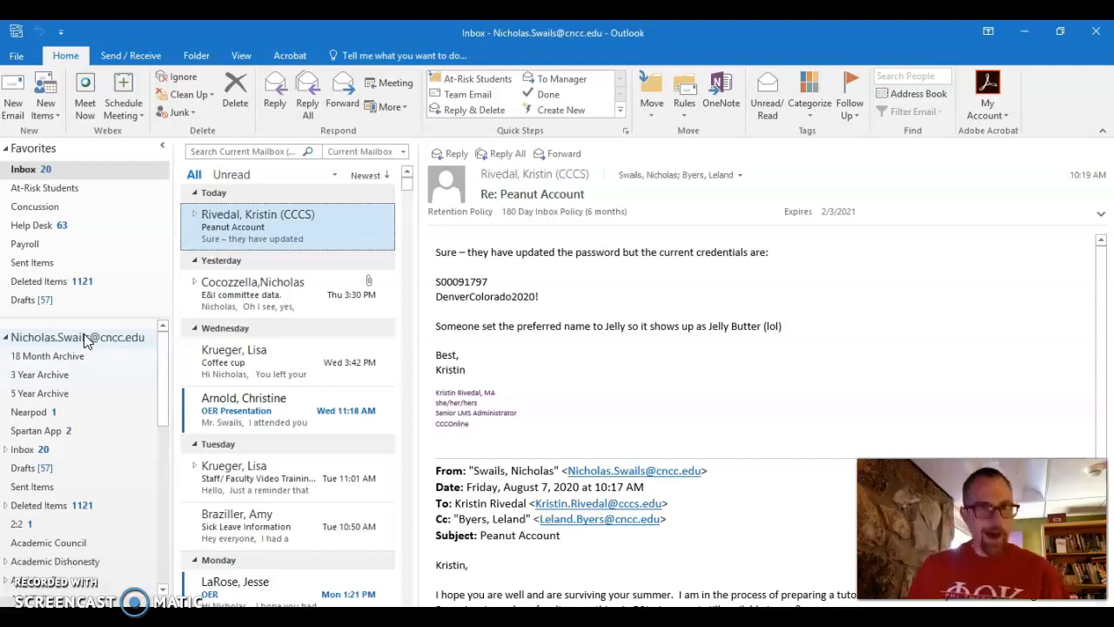
click(16, 56)
click(23, 54)
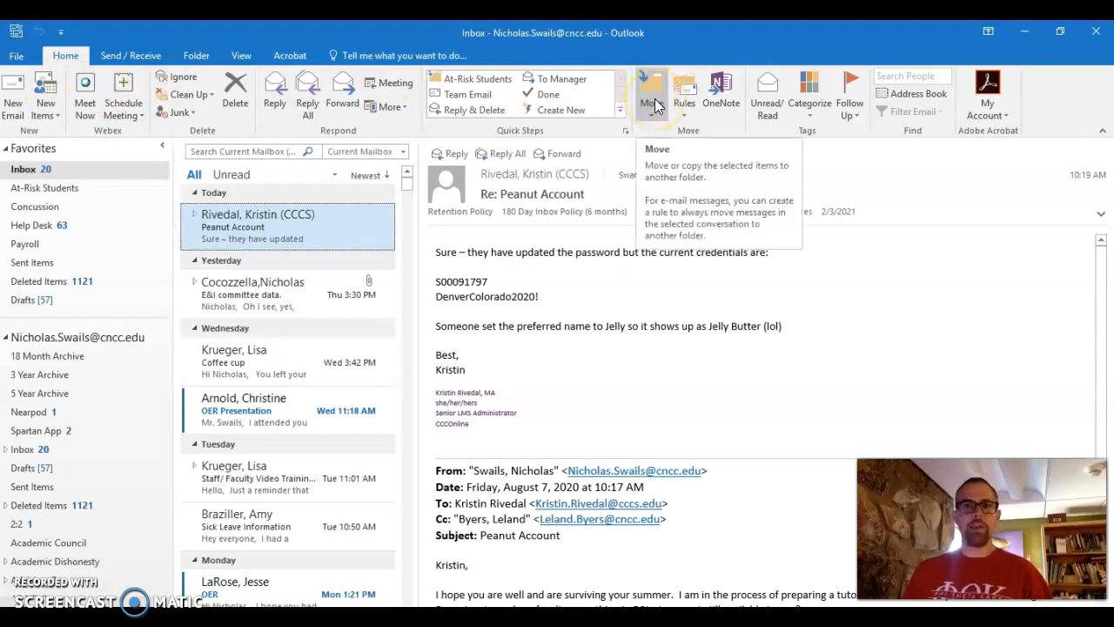
right_click(115, 337)
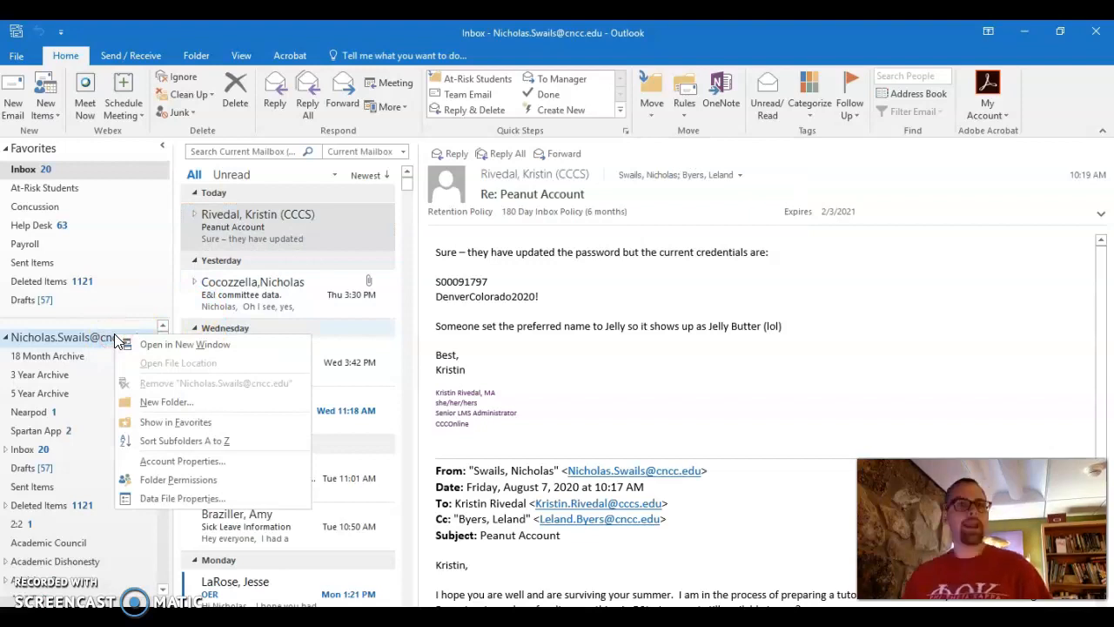
Create a new folder named 'Office Training' in the mailbox account.
scroll(115, 338, down, 5)
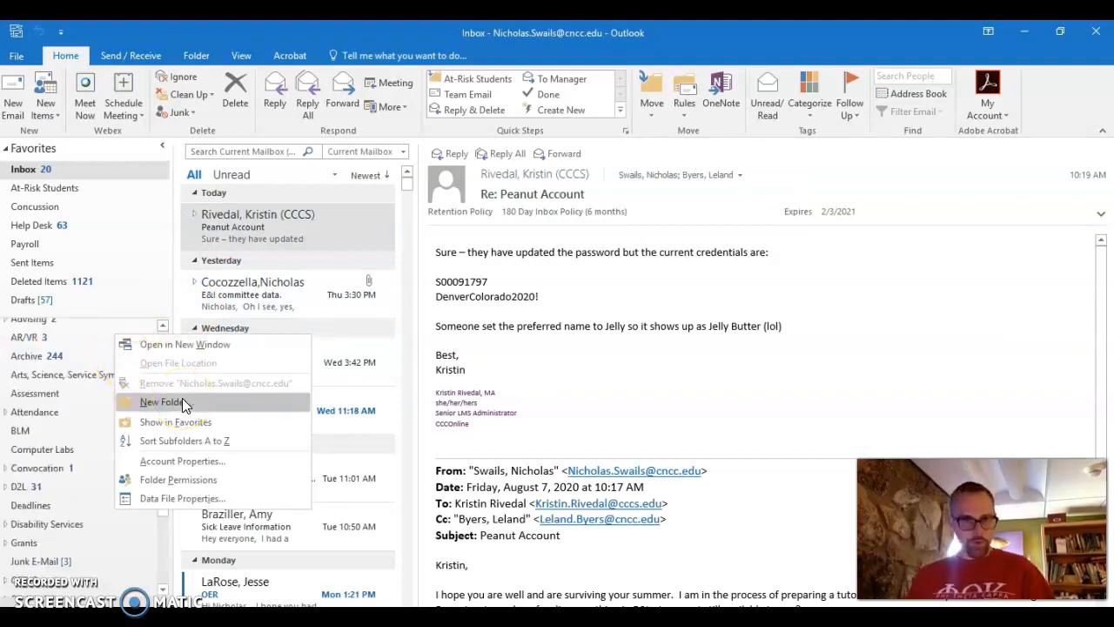
click(182, 401)
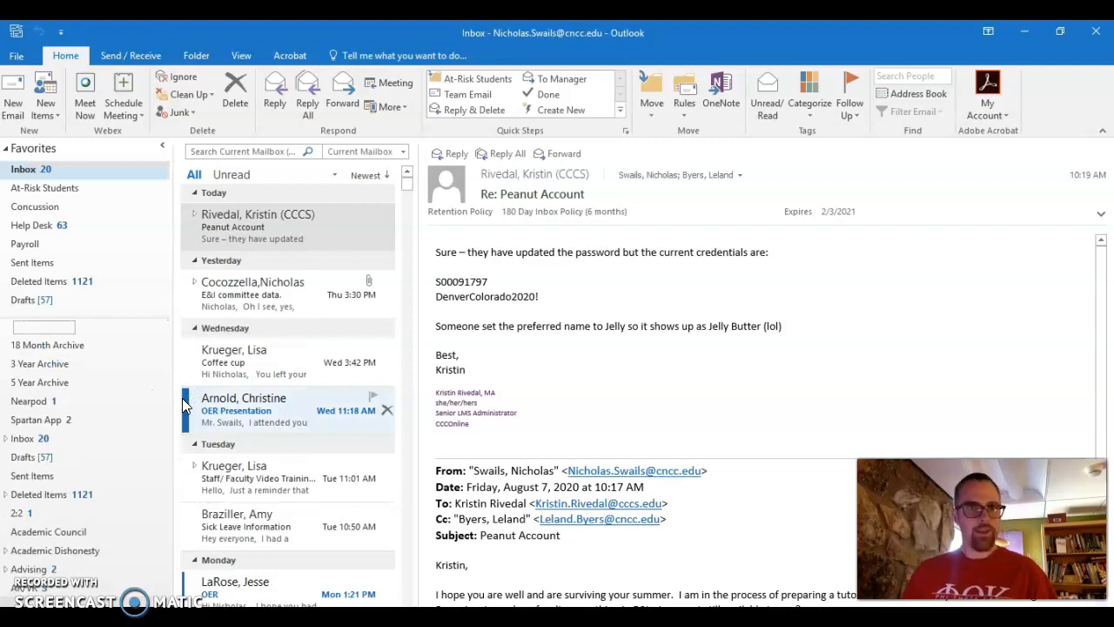
click(26, 329)
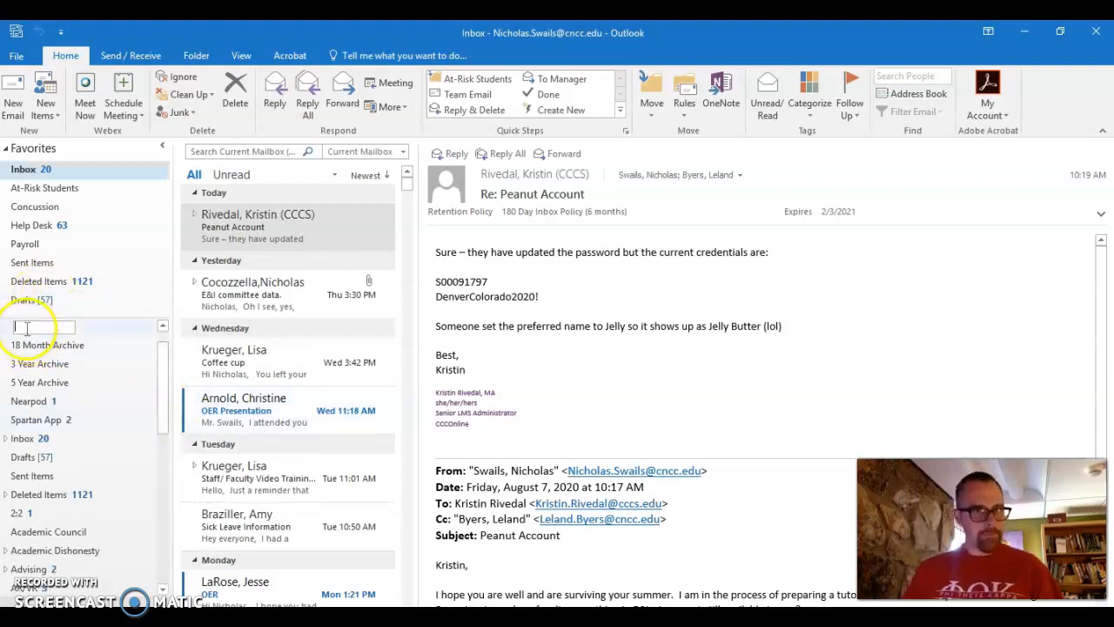
text(O)
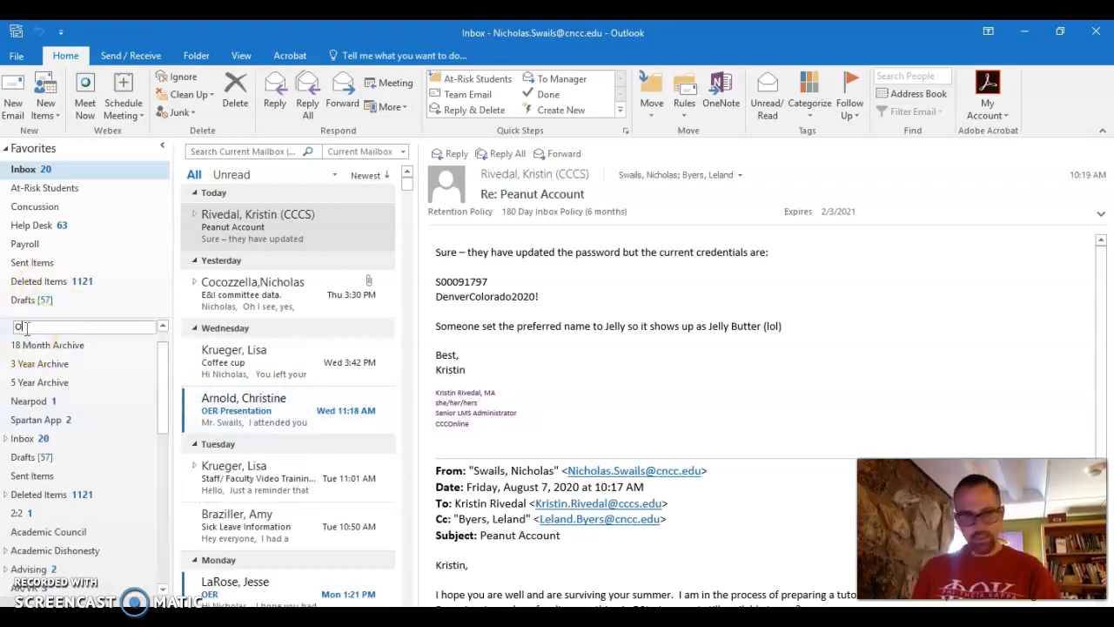
text(ffice Training)
key(Return)
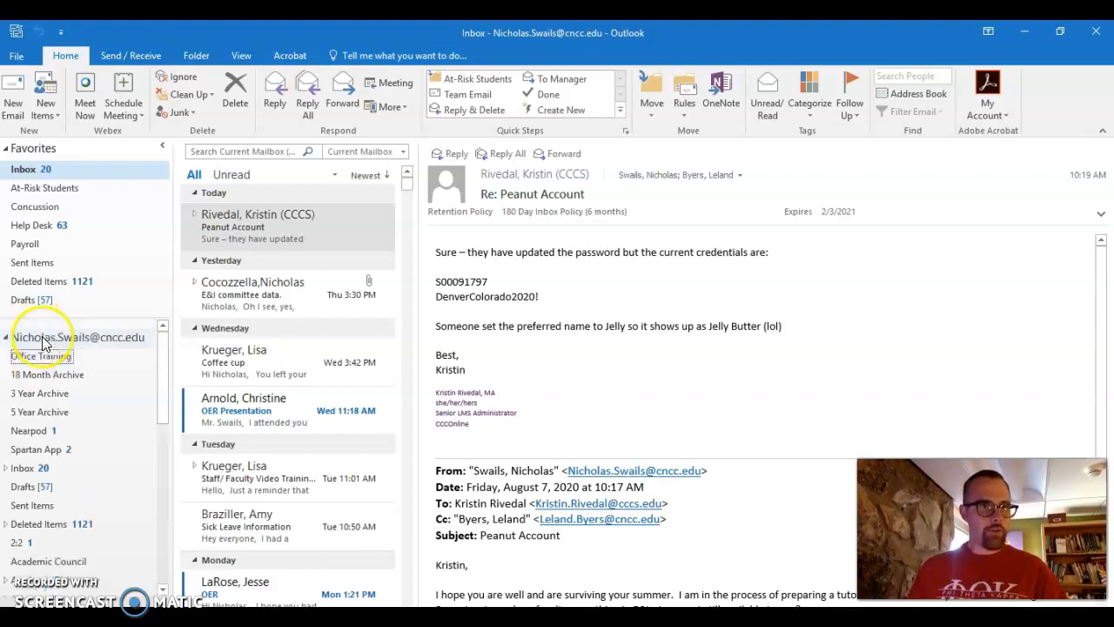
scroll(48, 374, down, 2)
scroll(52, 392, up, 2)
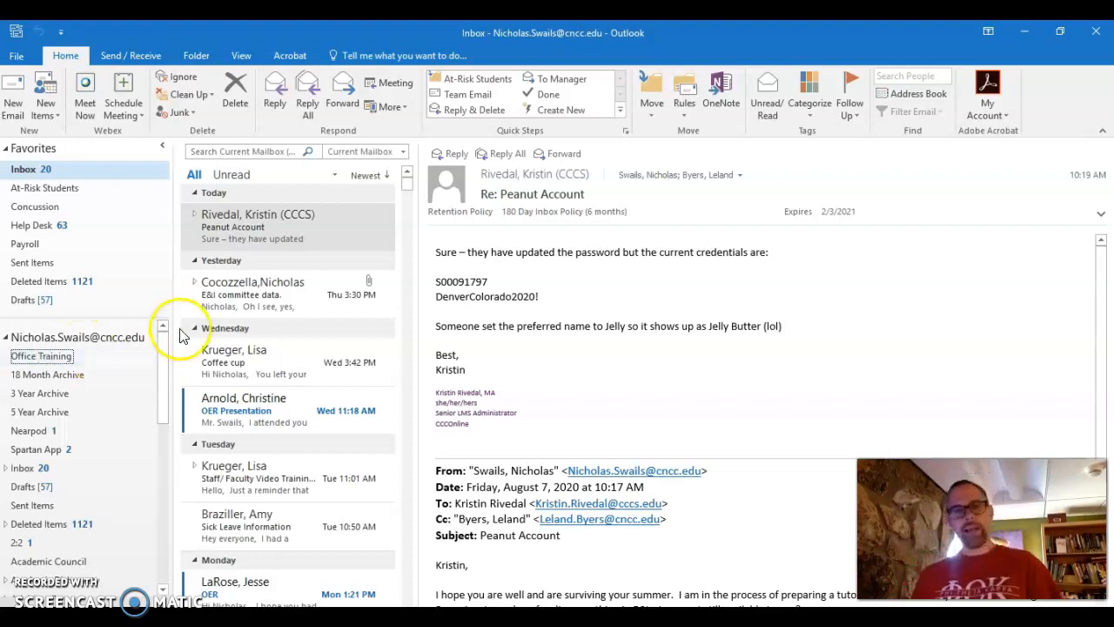
Create a meeting from the Peanut Account email, review attendee availability, and close it.
double_click(352, 231)
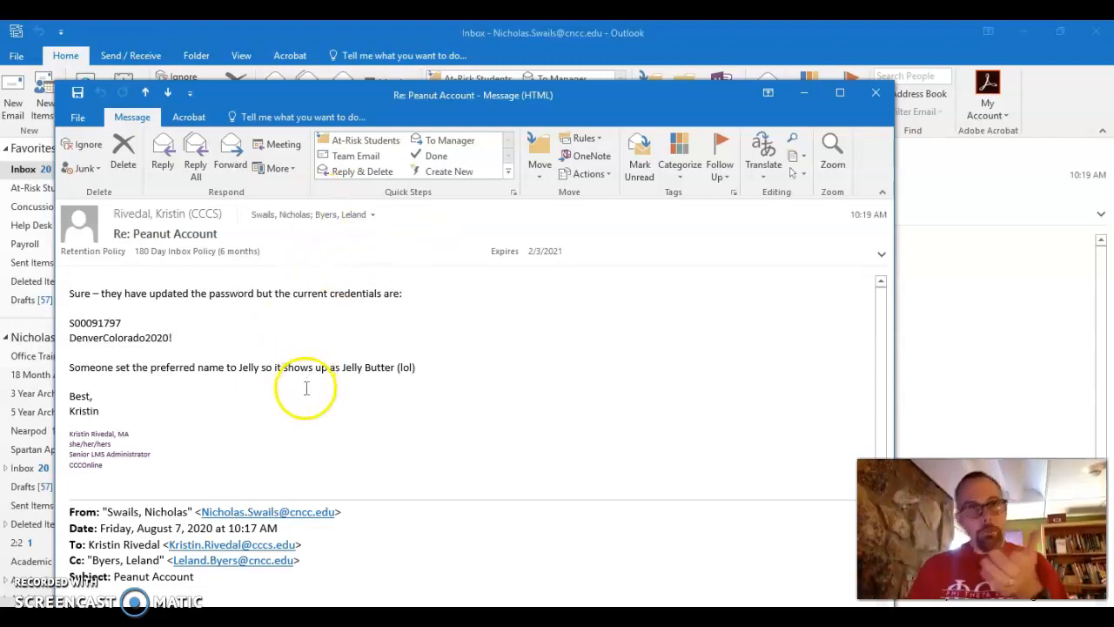
click(277, 148)
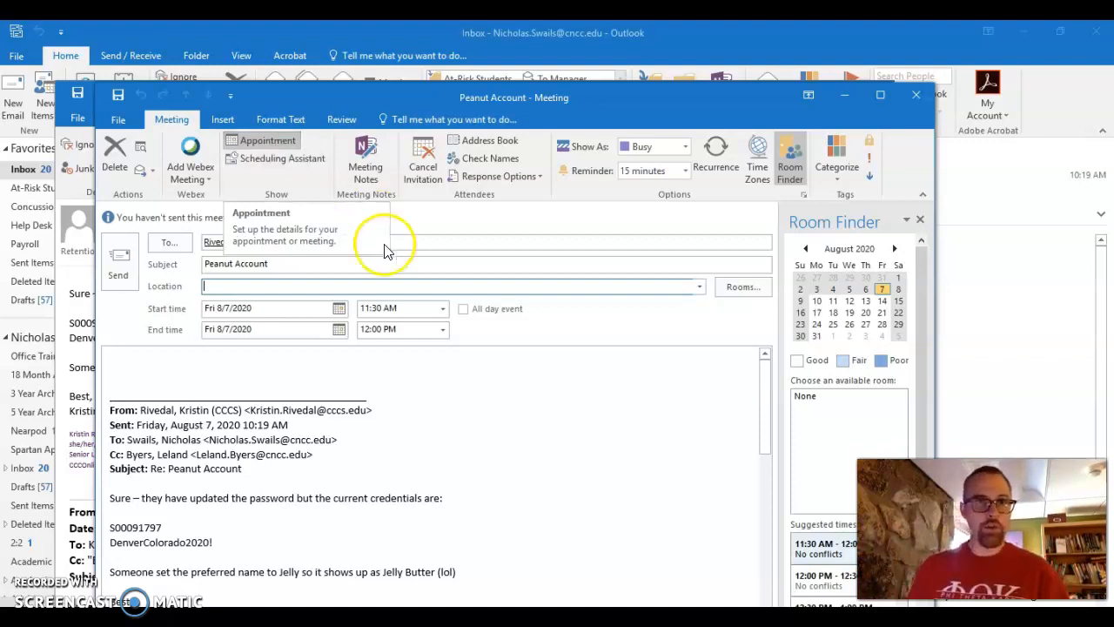
click(231, 243)
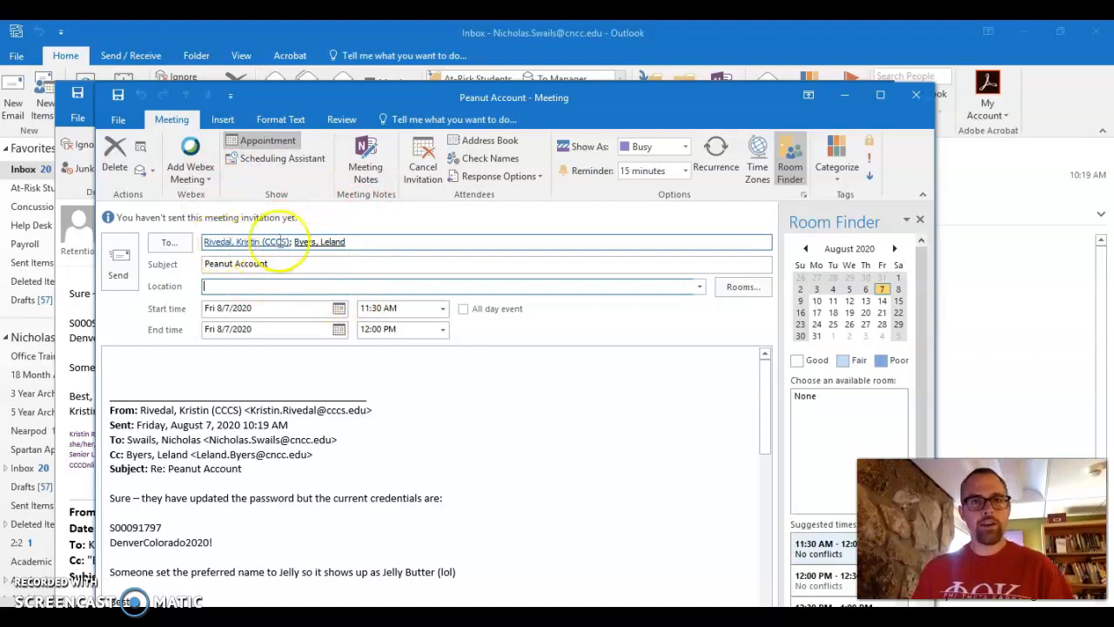
mouse_move(284, 241)
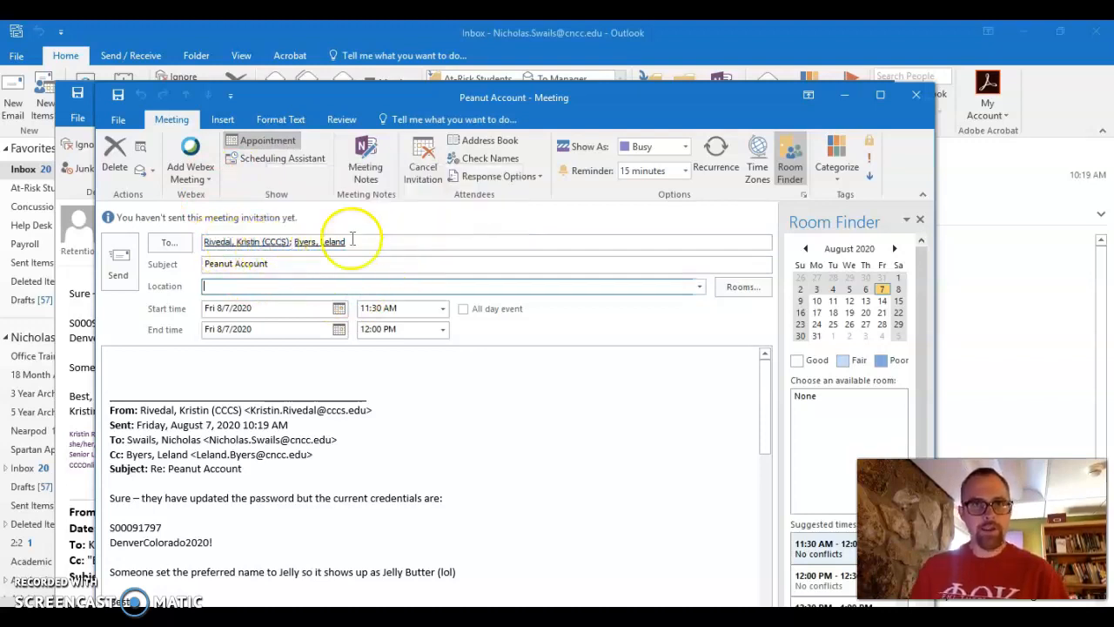
click(253, 156)
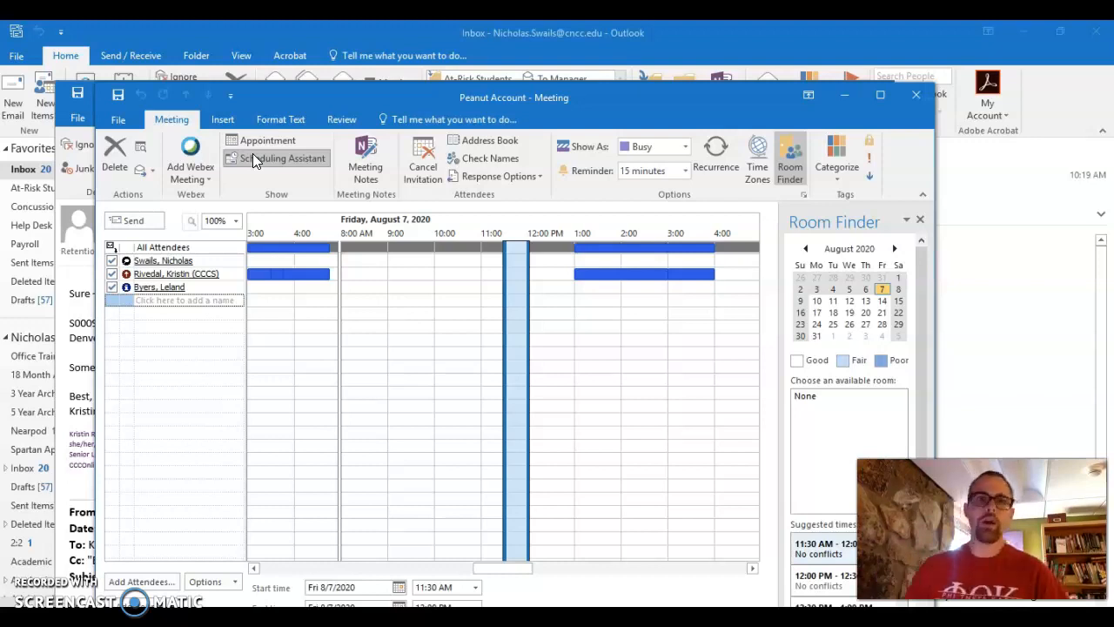
click(920, 103)
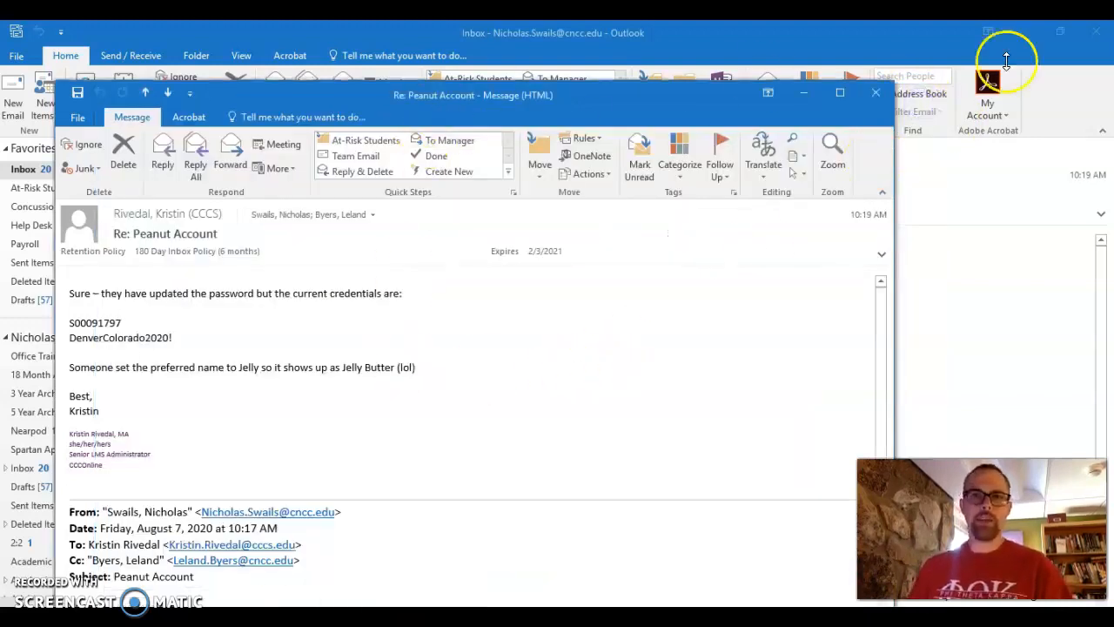
In Calendar, create an appointment with subject 'office' located in a colleague's office.
click(876, 99)
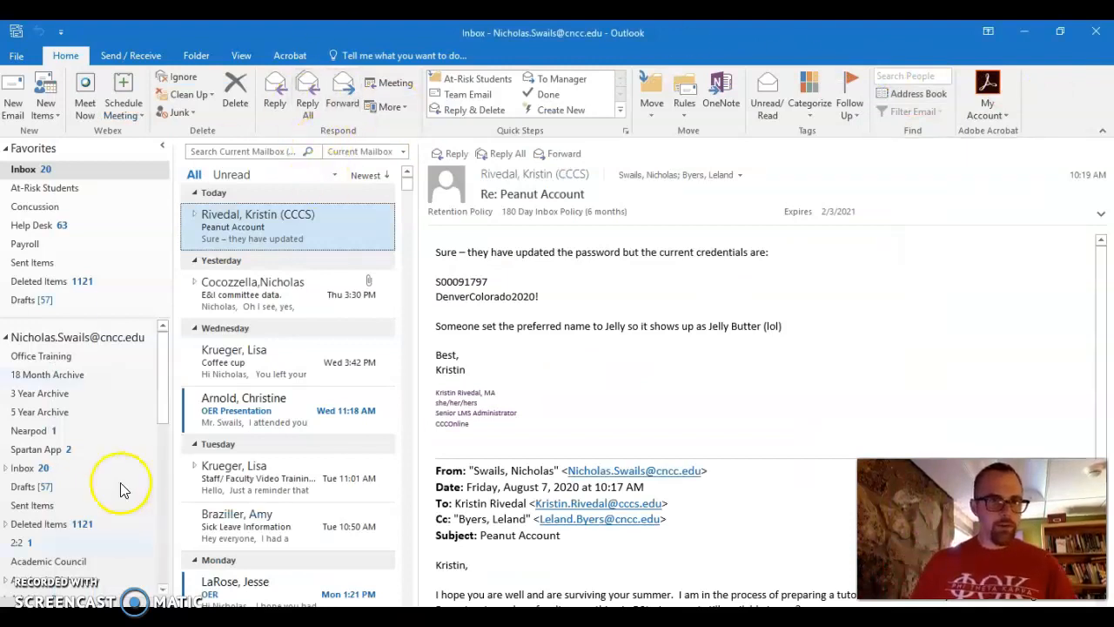
mouse_move(40, 599)
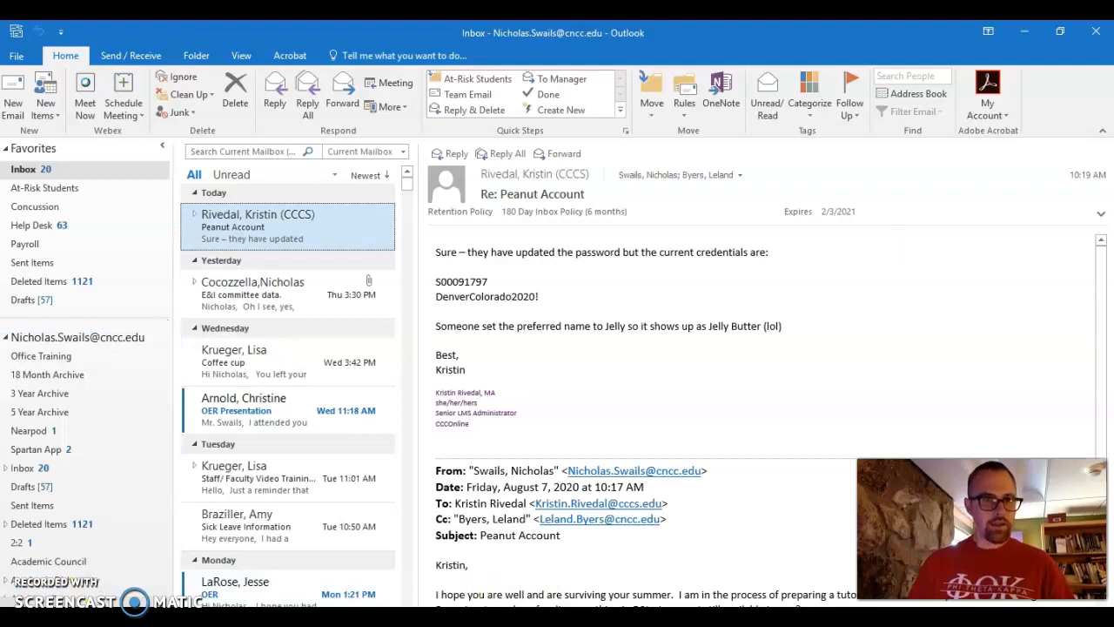
click(40, 599)
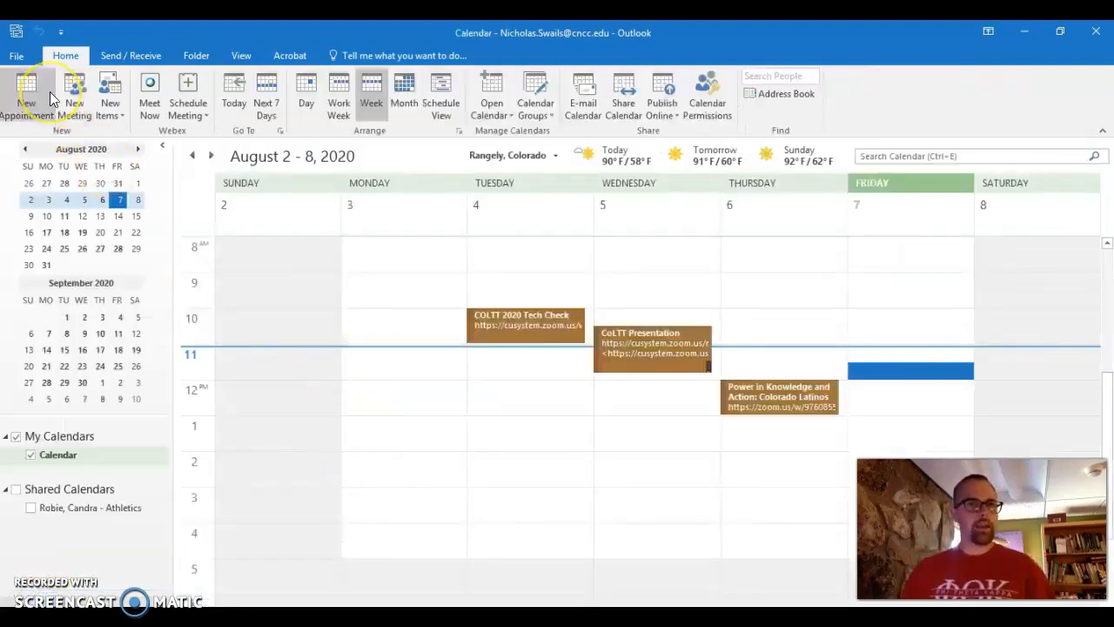
click(42, 91)
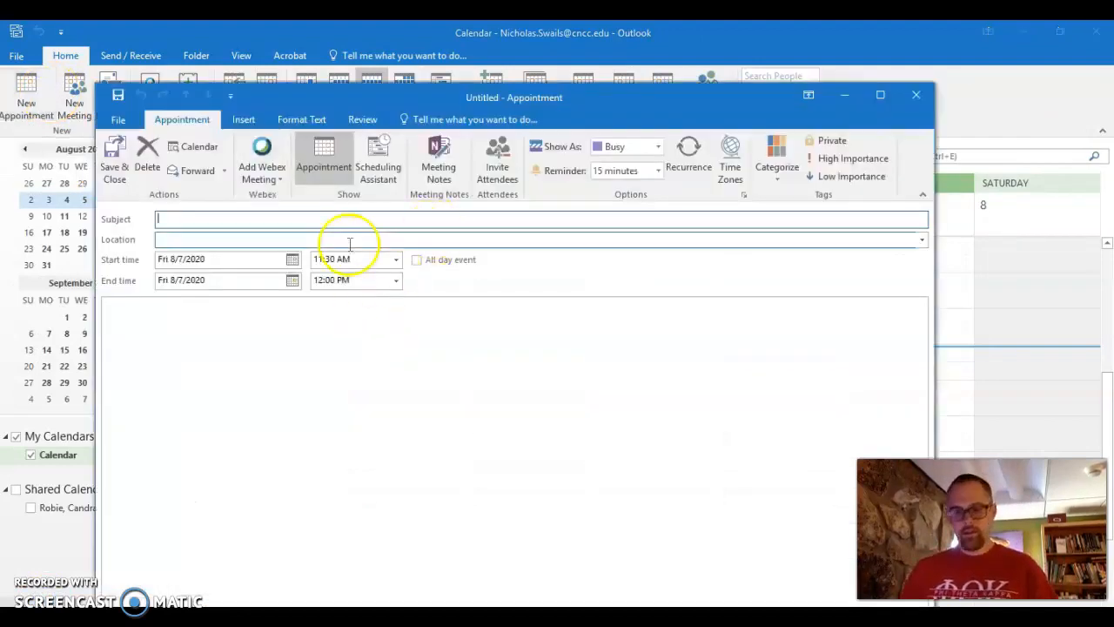
text(office)
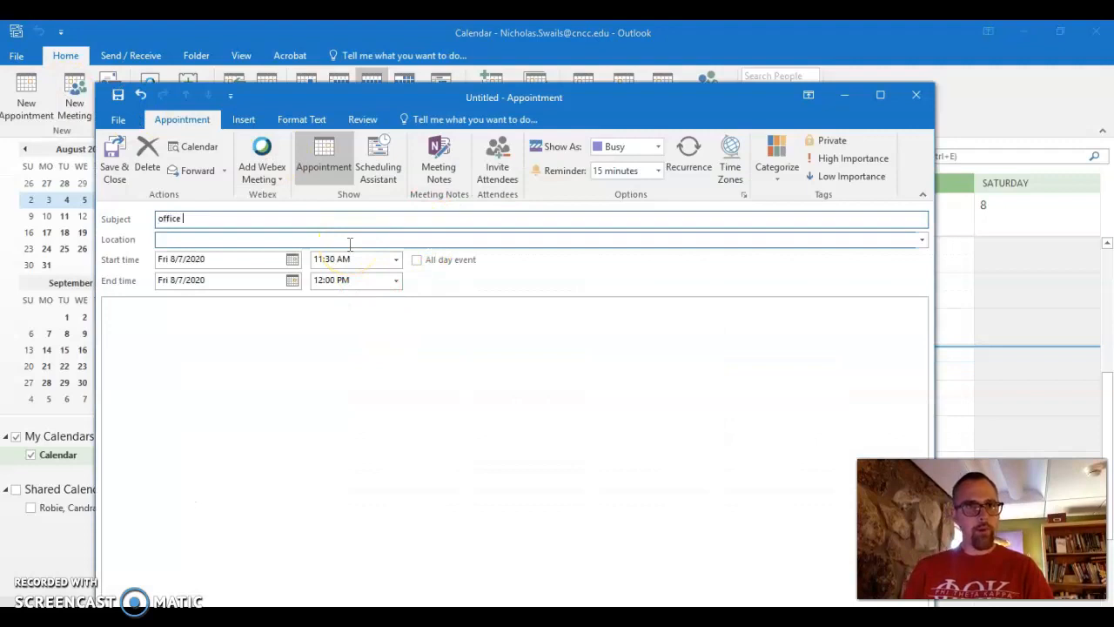
click(349, 240)
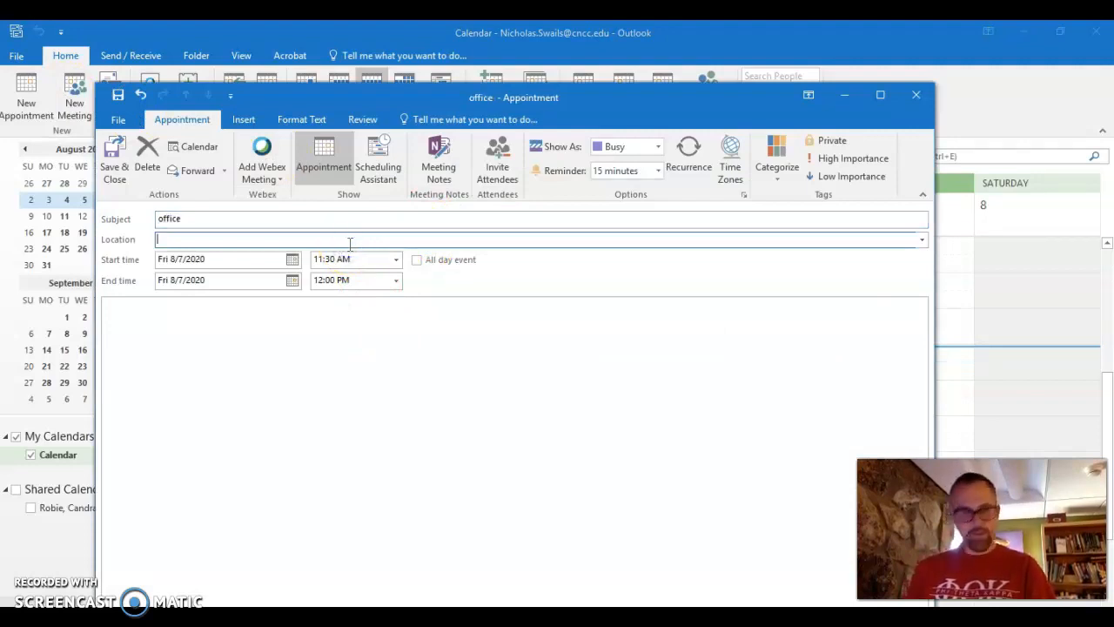
text(nichola)
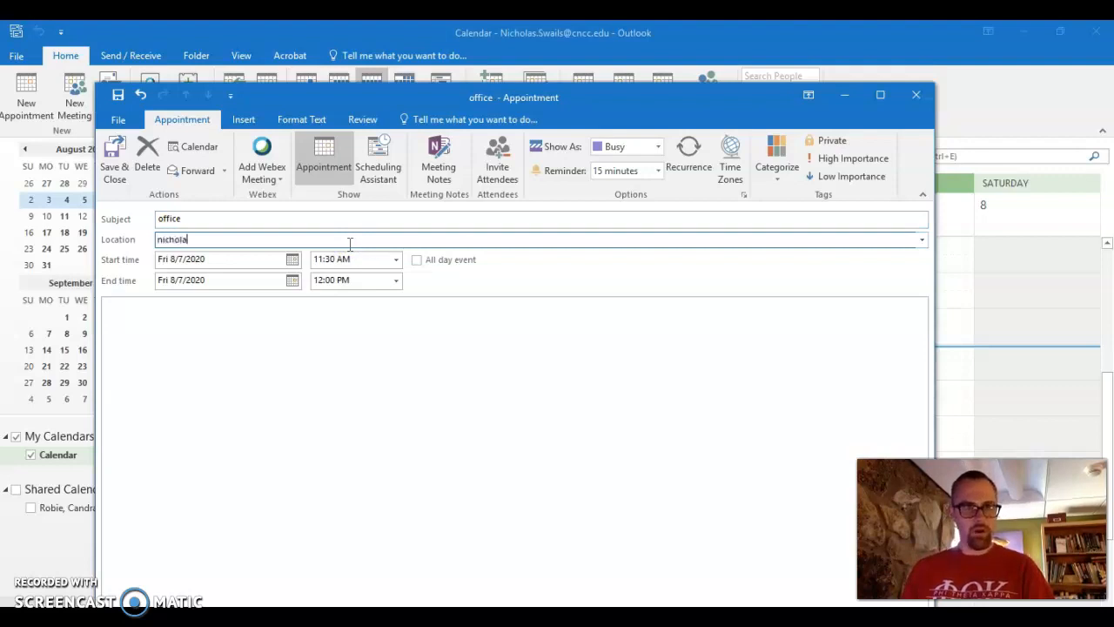
text(s' office)
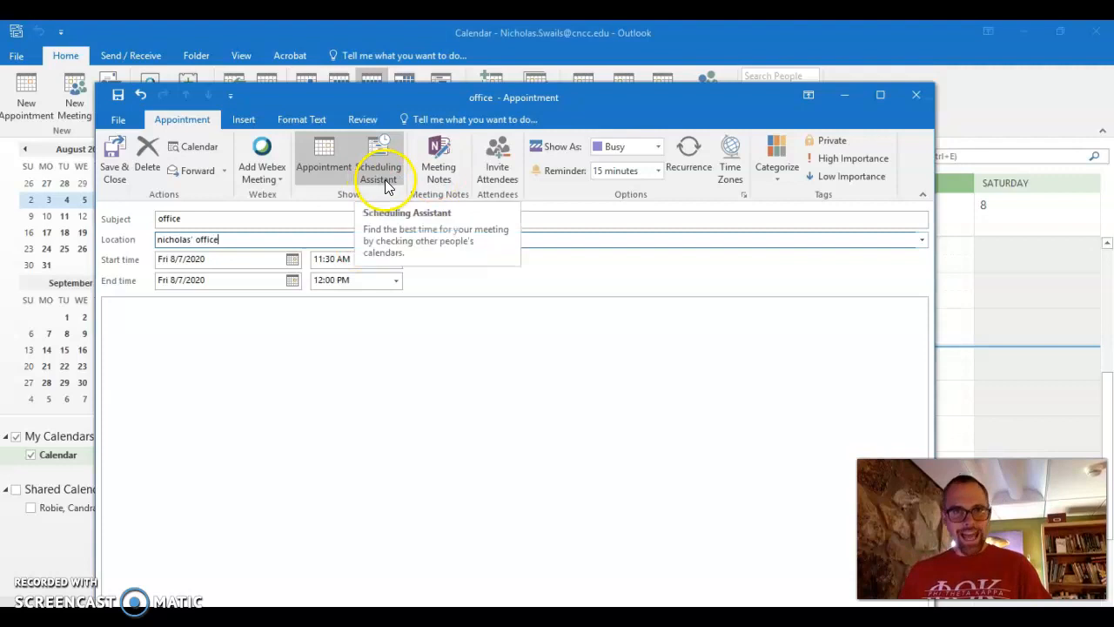
Turn the appointment into a meeting and invite two attendees from the address book.
click(505, 178)
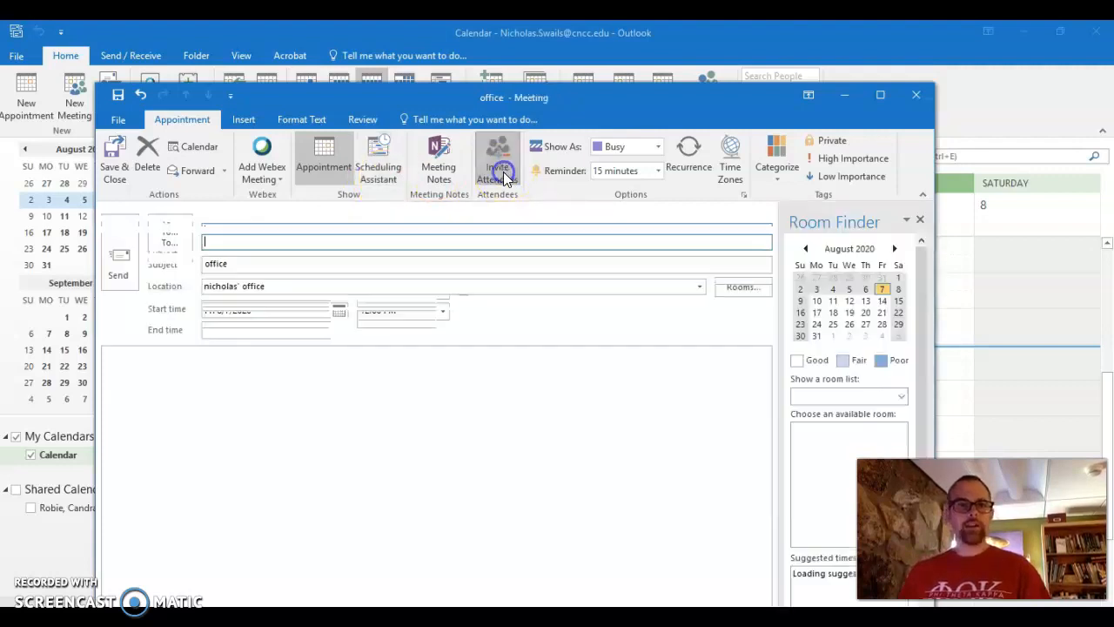
text(todd)
key(Return)
text(keith)
key(Return)
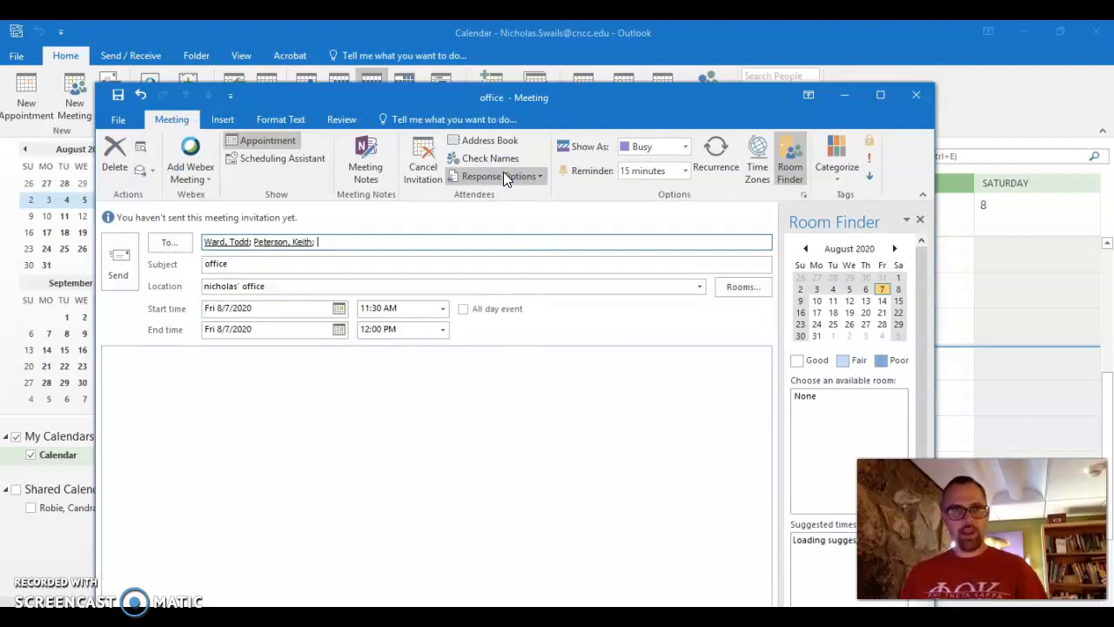
click(481, 235)
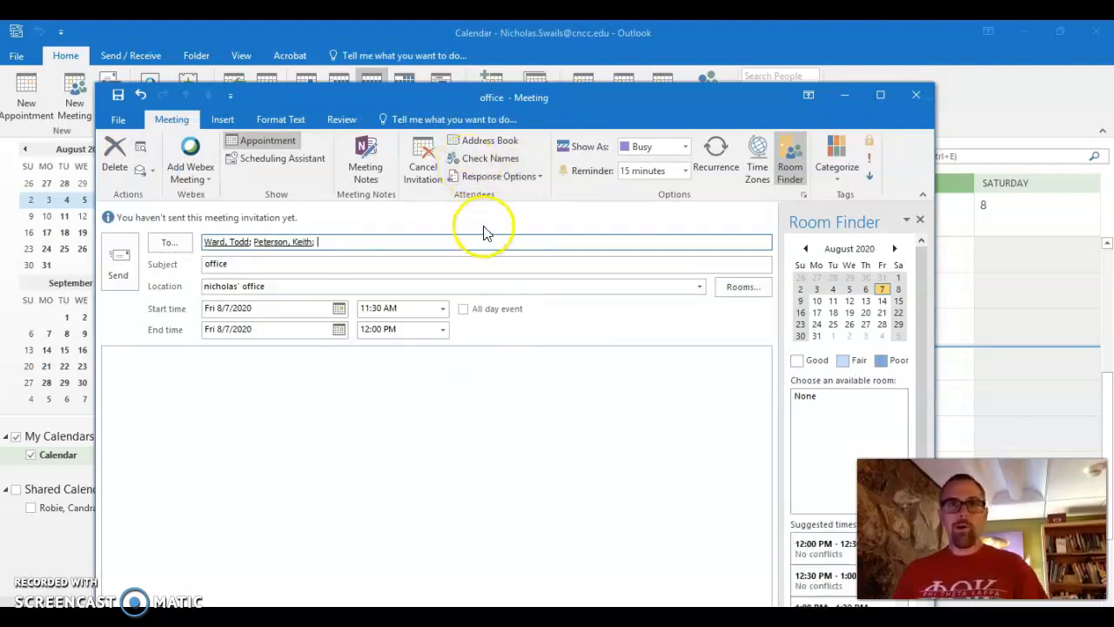
Show the attendees' free/busy grid for Friday, August 7, 2020, raising the window for more rows.
click(312, 165)
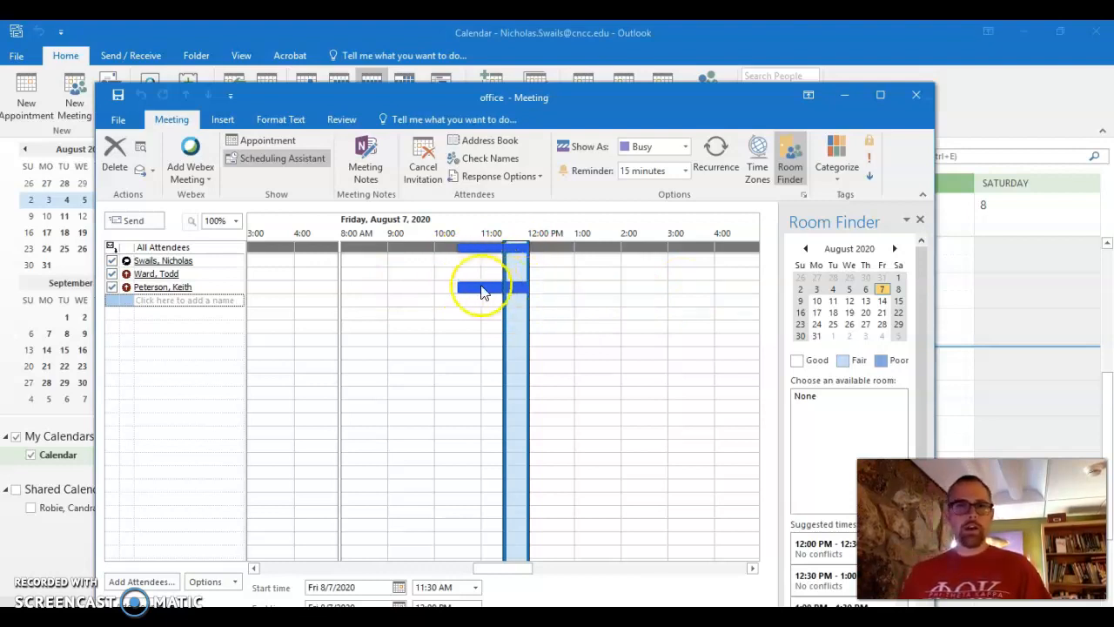
drag(642, 94, 648, 21)
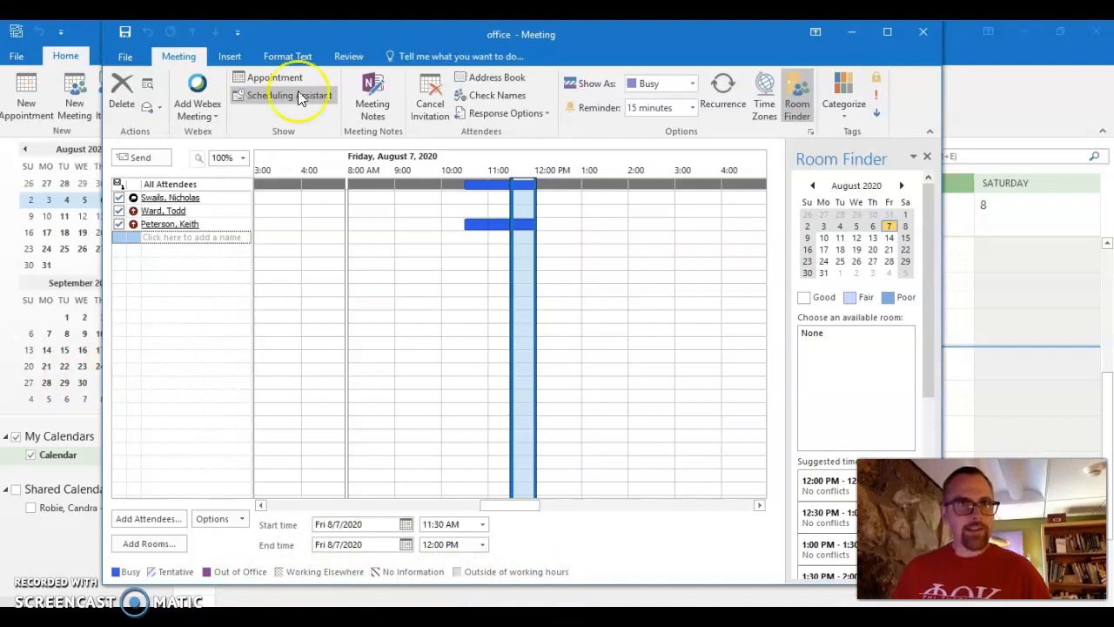
Return to the meeting's details form and show its colour categories (Class, Deadline, Lunch, Meeting).
click(266, 77)
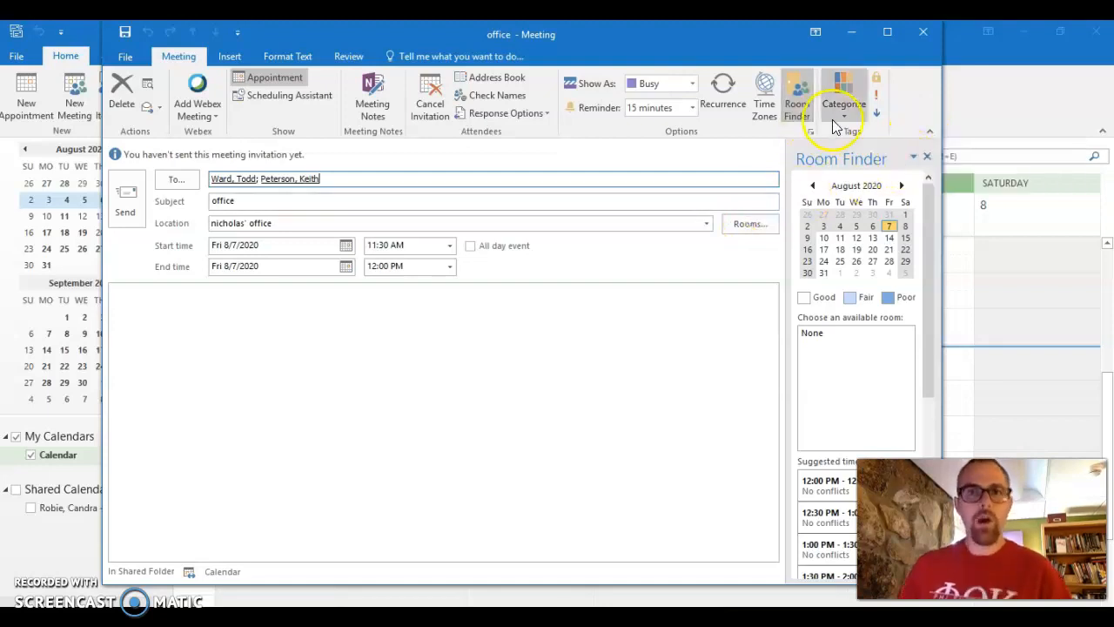
scroll(834, 113, down, 3)
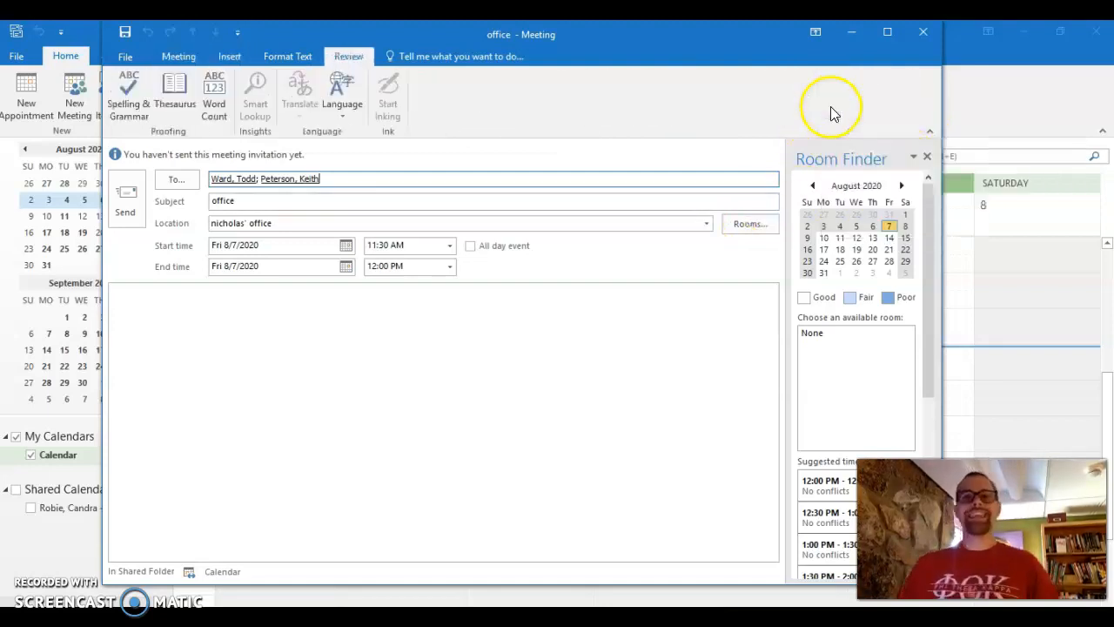
click(176, 56)
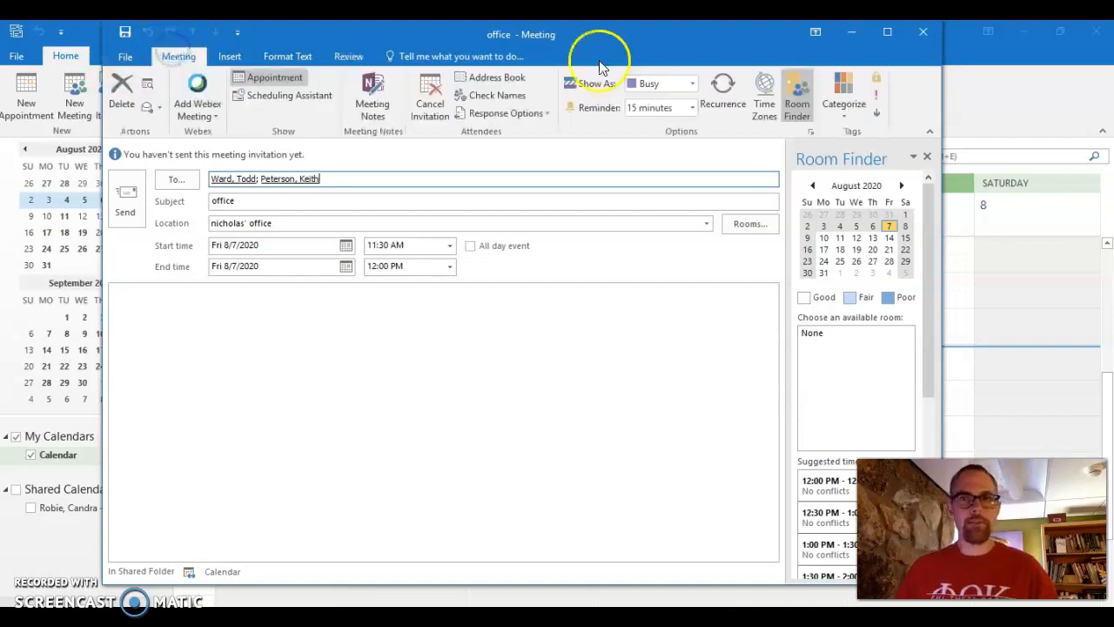
click(838, 115)
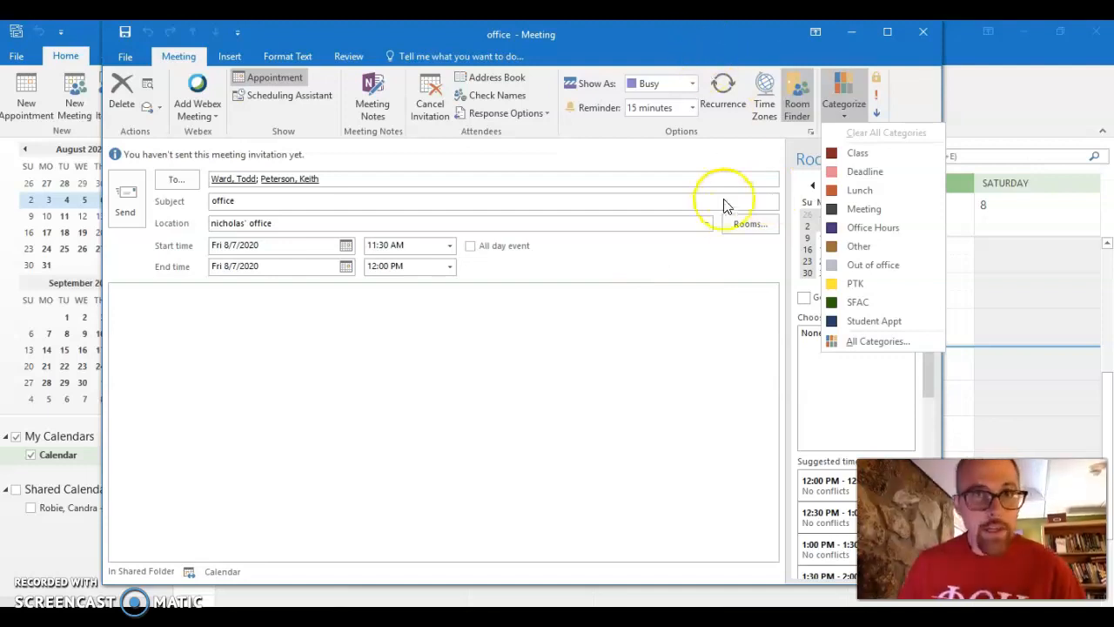
click(688, 100)
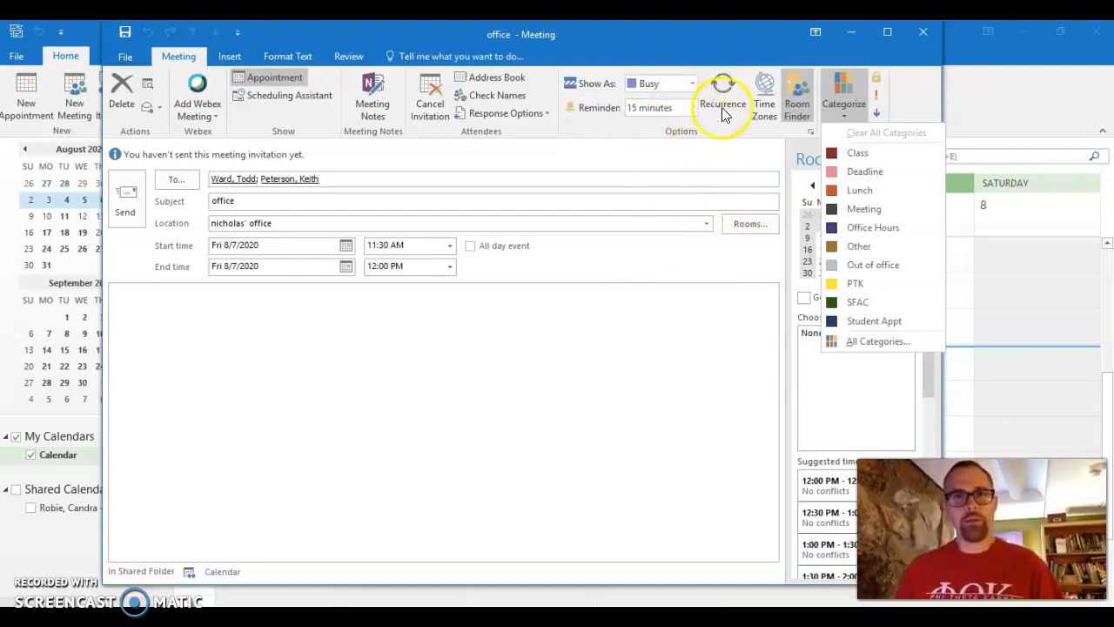
Check the meeting's recurrence without changing it, then close the meeting without saving.
click(722, 96)
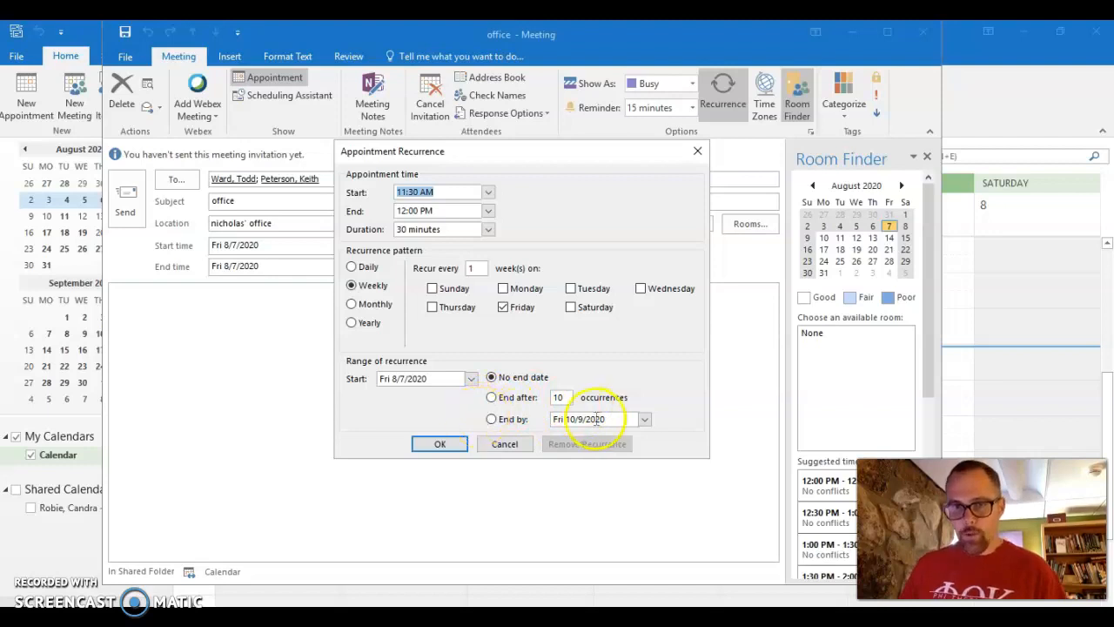
click(504, 443)
click(923, 31)
click(465, 331)
click(488, 356)
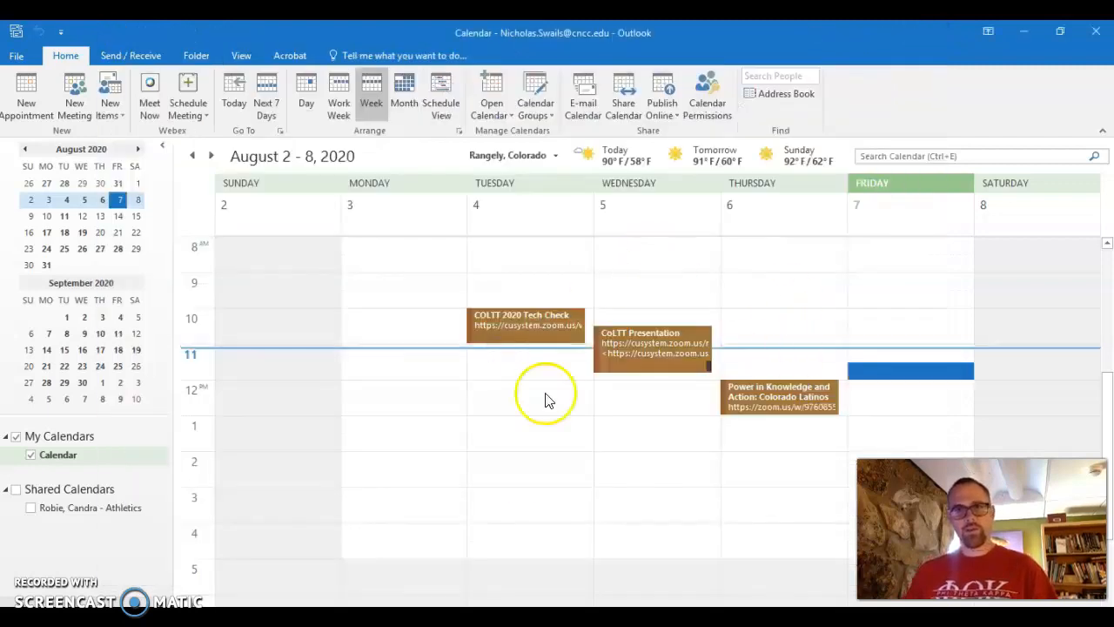
Advance the calendar three weeks to August 23–29, 2020 and look over its events.
click(207, 155)
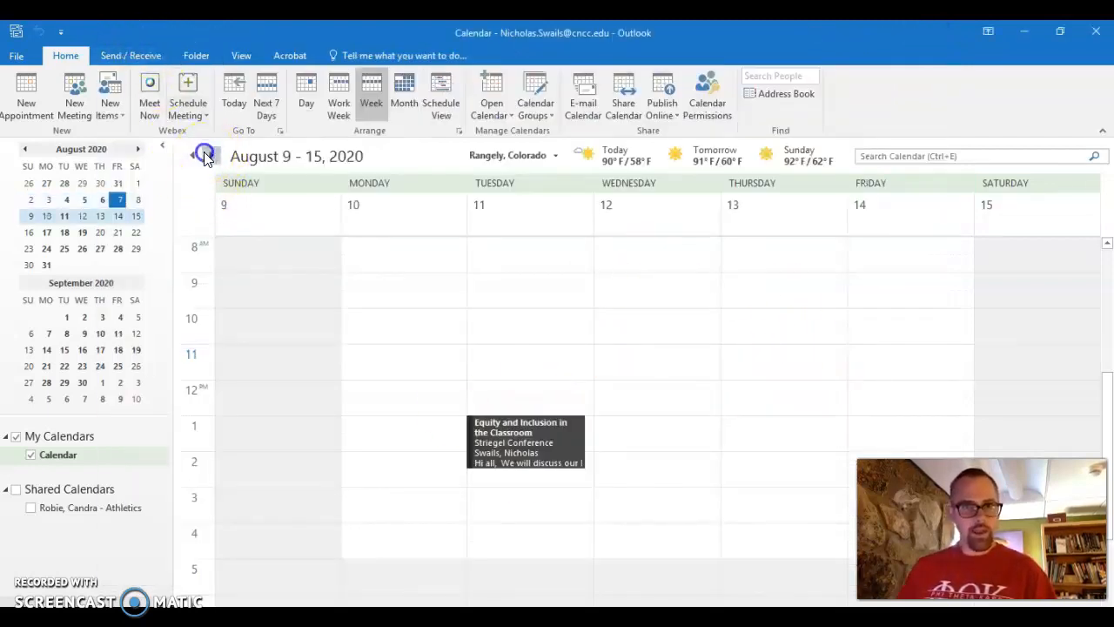
click(205, 155)
click(206, 155)
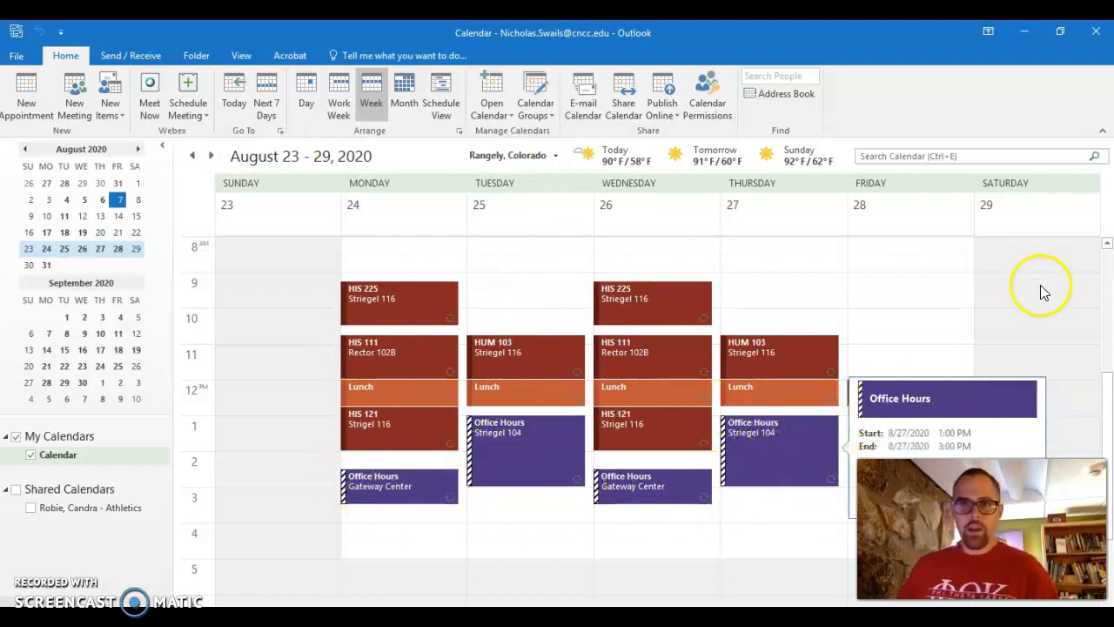
mouse_move(924, 399)
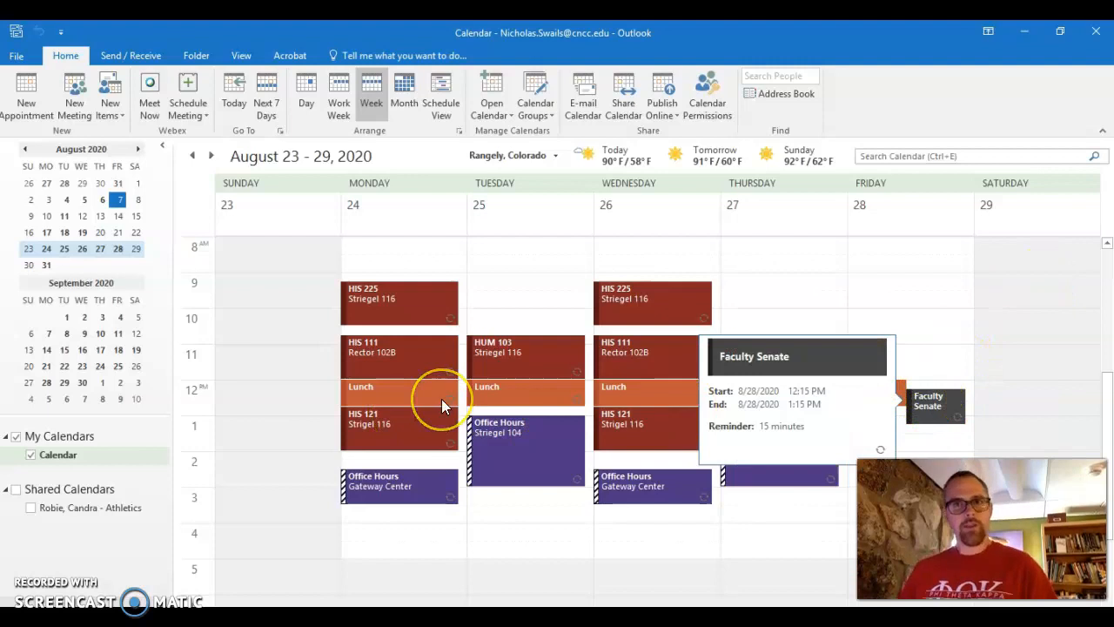
mouse_move(442, 403)
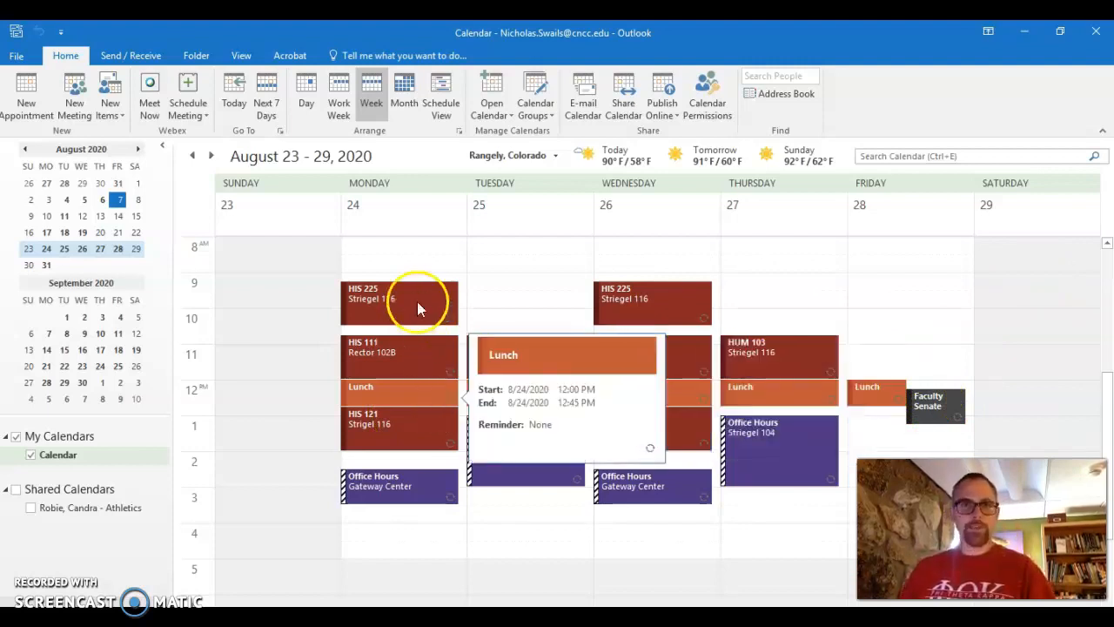
scroll(417, 301, down, 3)
scroll(415, 318, up, 8)
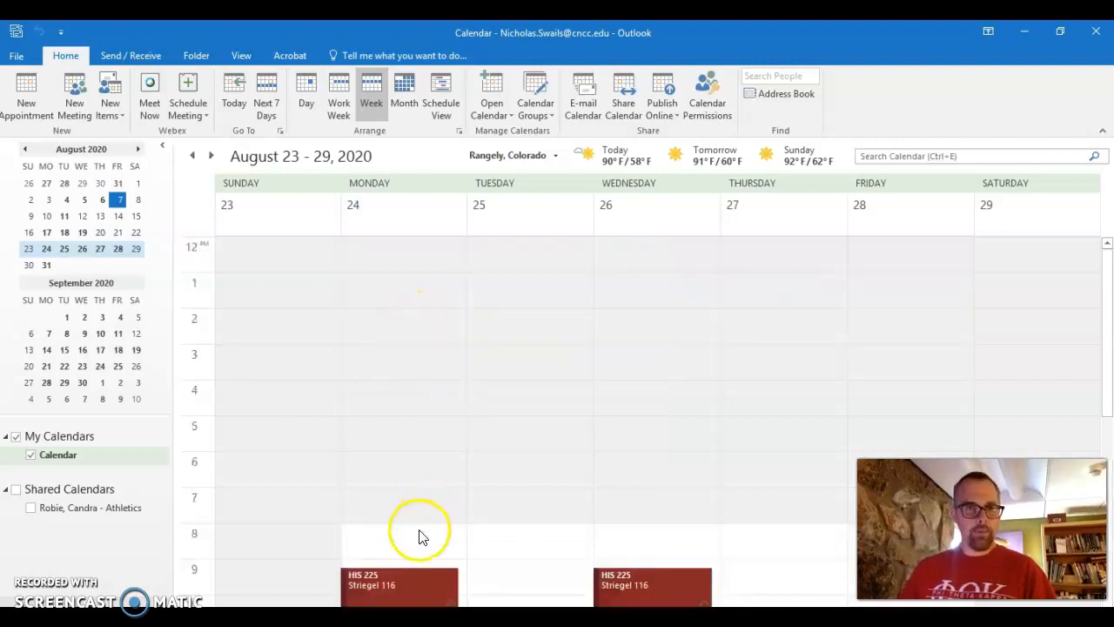
Open the entire HIS 225 series, review its recurrence pattern, and close it unchanged.
double_click(418, 584)
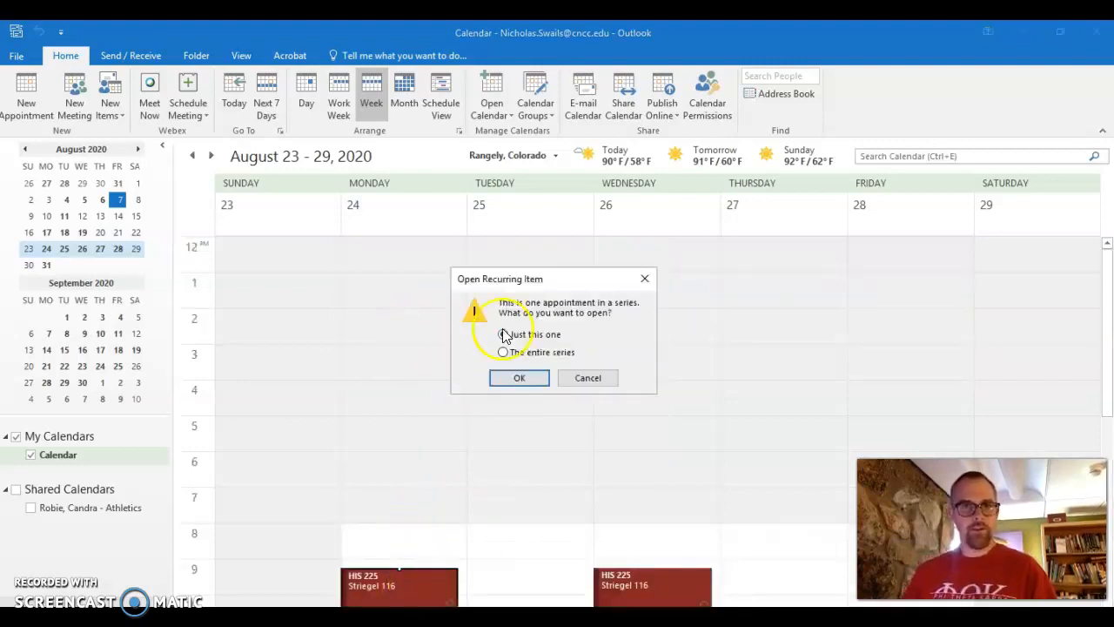
click(522, 353)
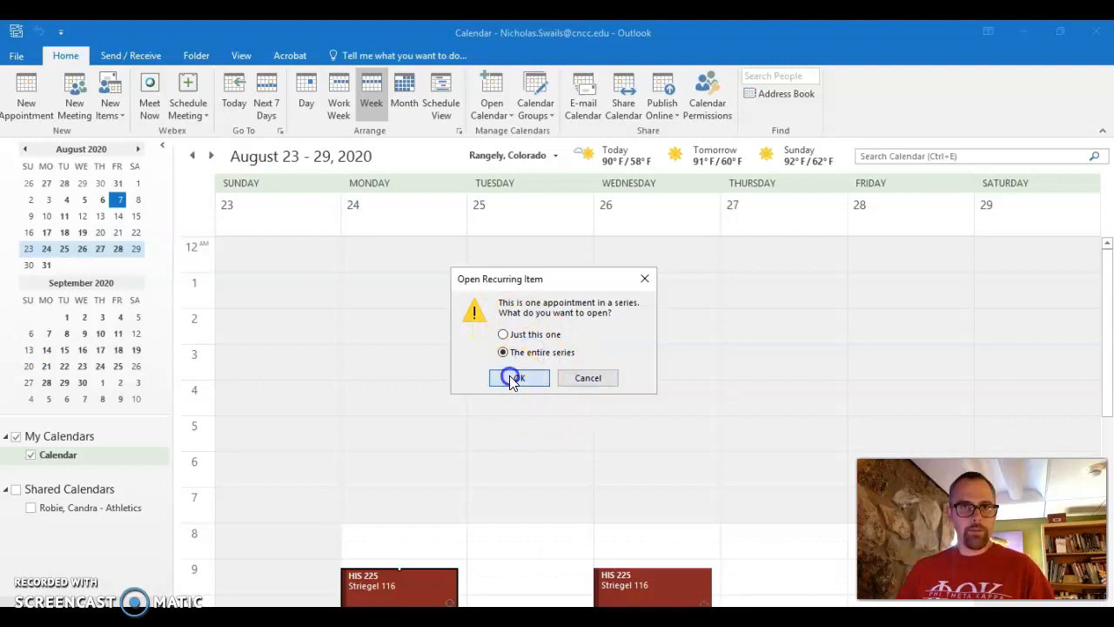
click(509, 378)
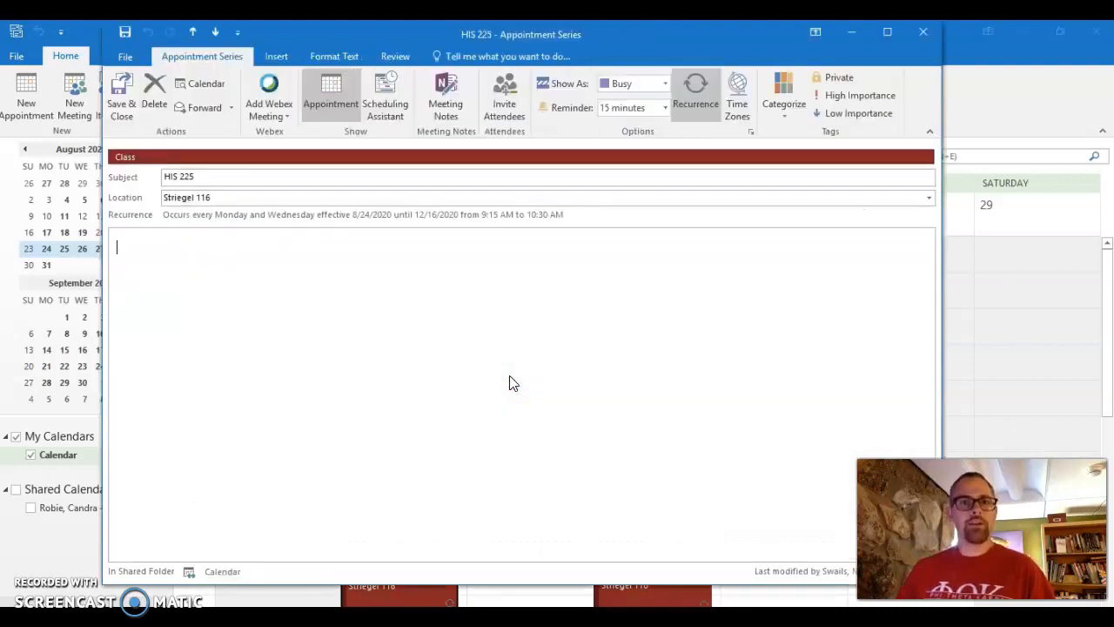
click(697, 96)
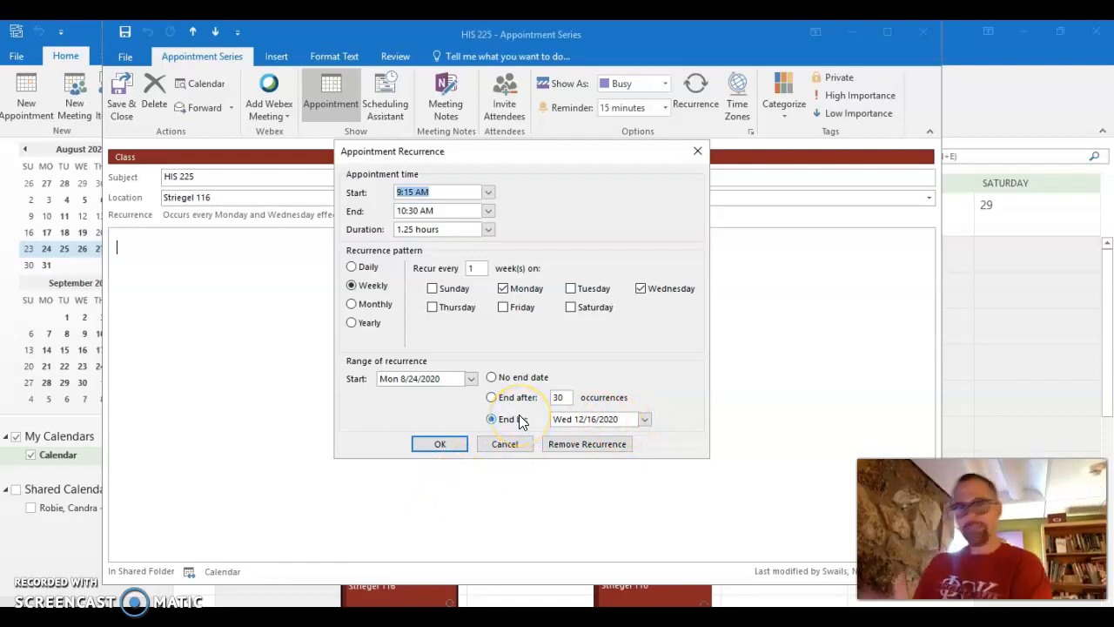
click(697, 151)
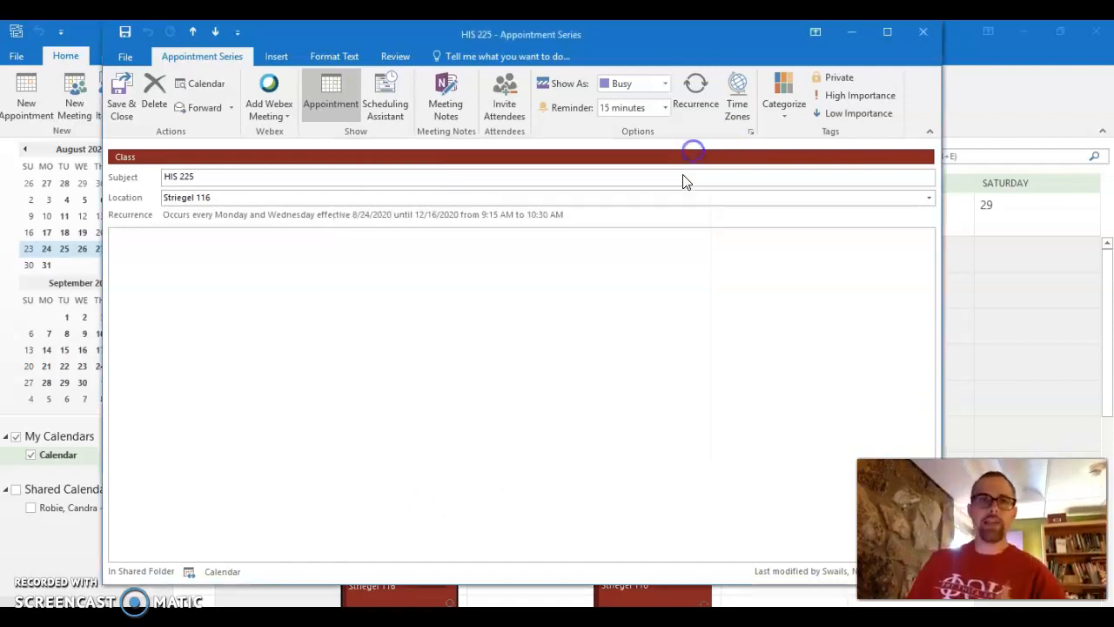
click(928, 34)
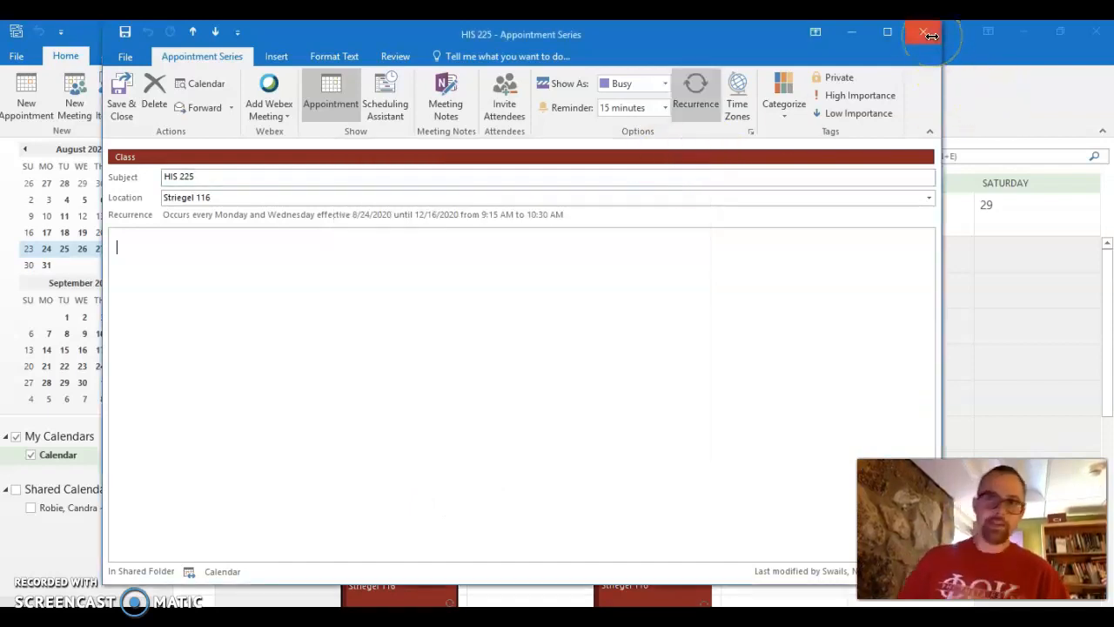
scroll(666, 444, down, 10)
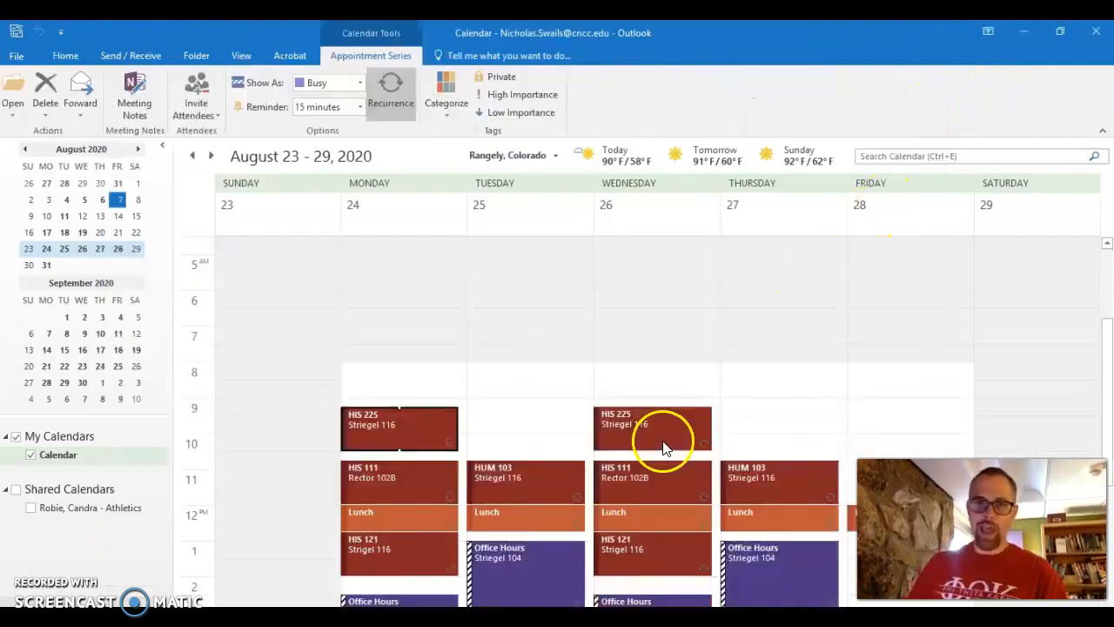
scroll(664, 447, up, 10)
scroll(665, 448, down, 10)
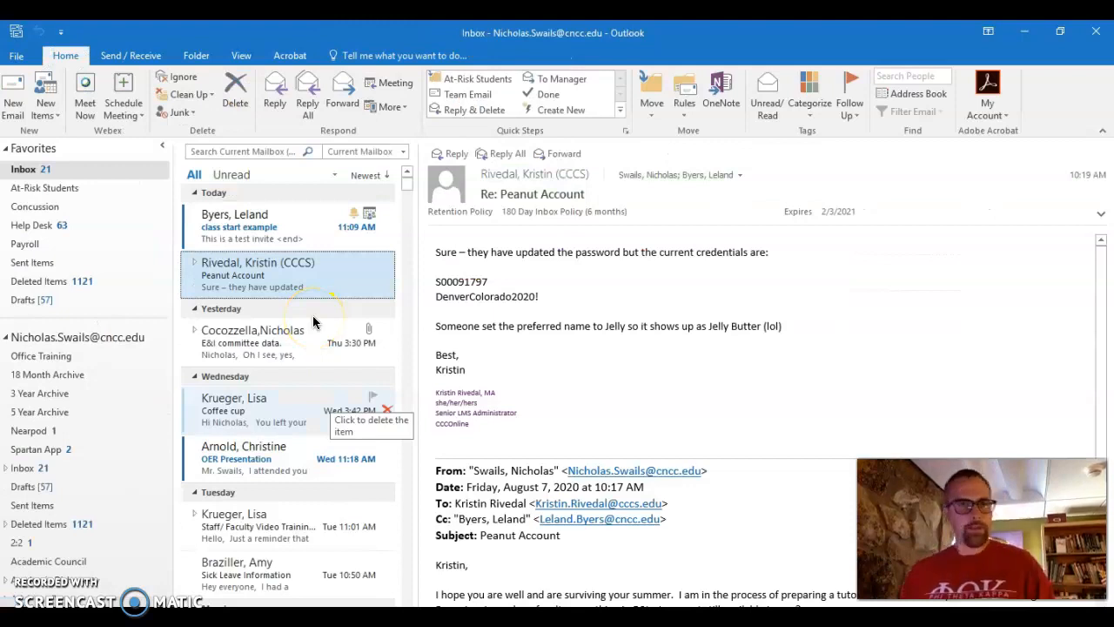
Open the 'class start example' invitation for August 24 and show its Propose New Time choices.
double_click(299, 241)
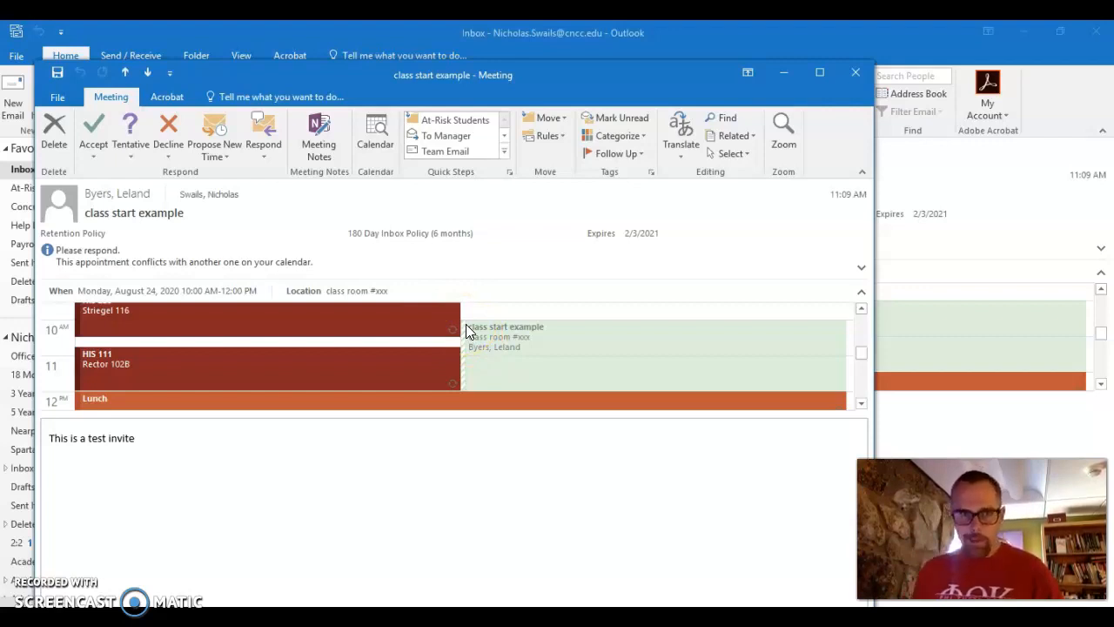
scroll(478, 328, down, 1)
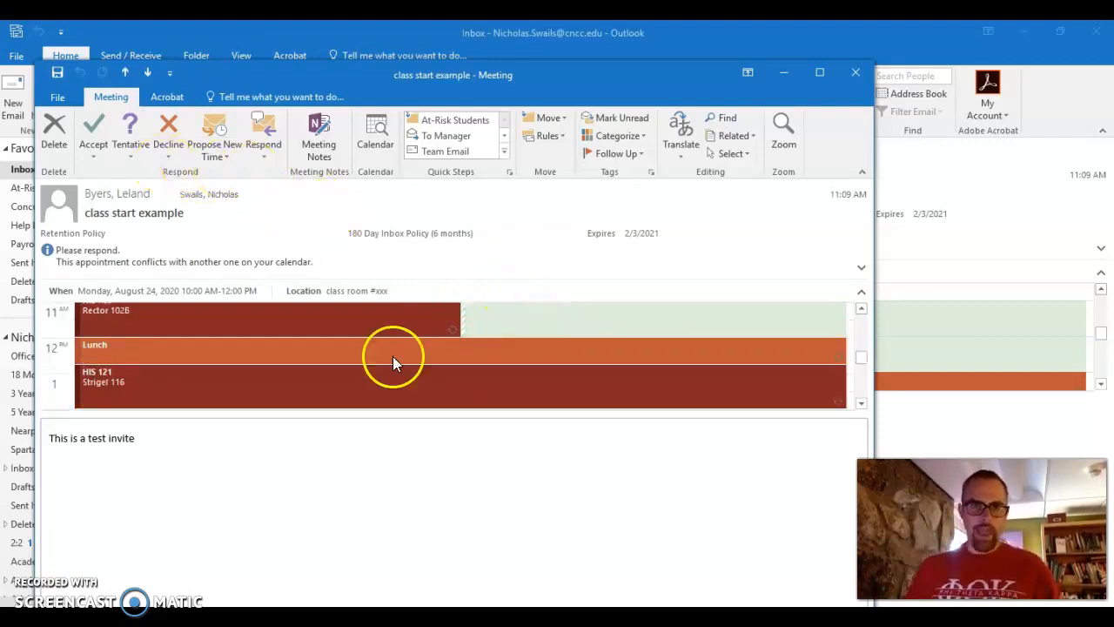
scroll(461, 380, up, 8)
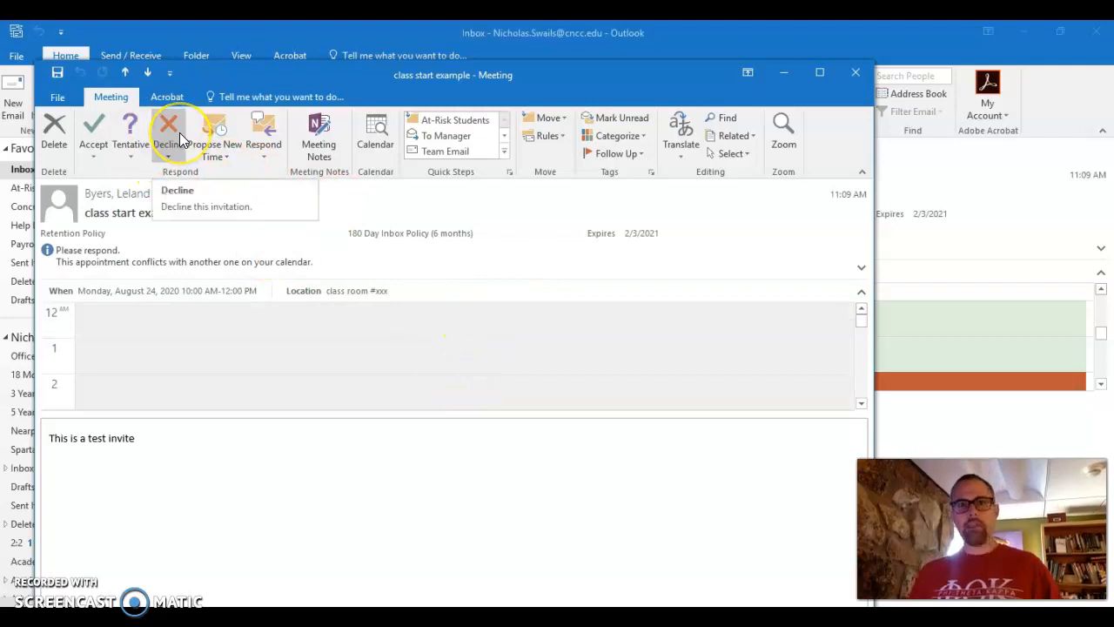
click(222, 150)
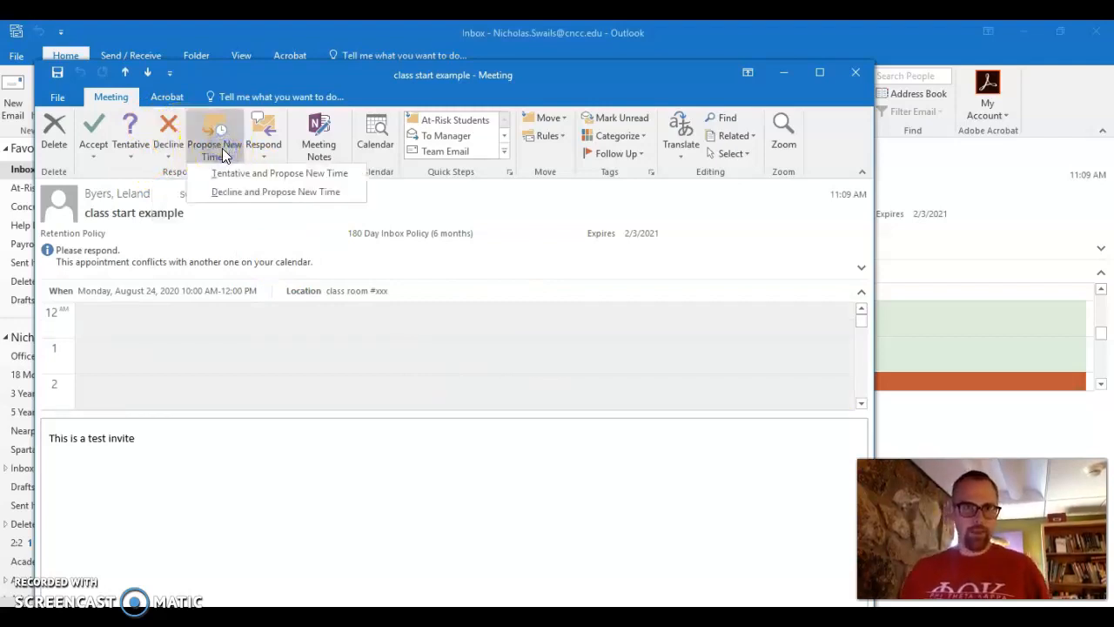
click(226, 175)
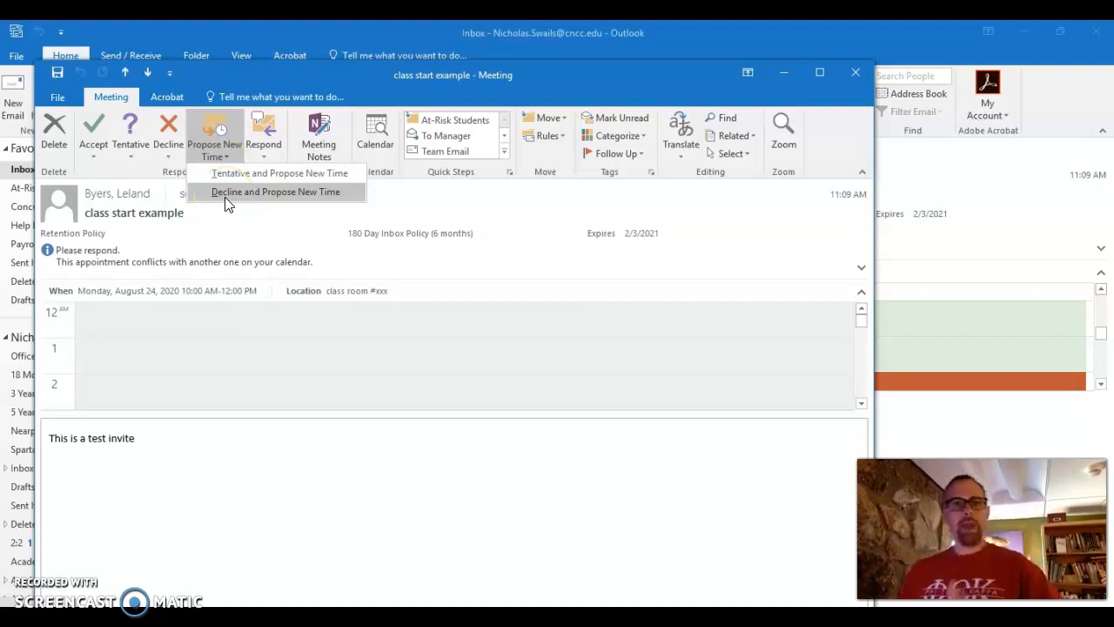
Propose Monday, August 24, 4:00–4:30 PM as the new time for 'class start example'.
click(266, 174)
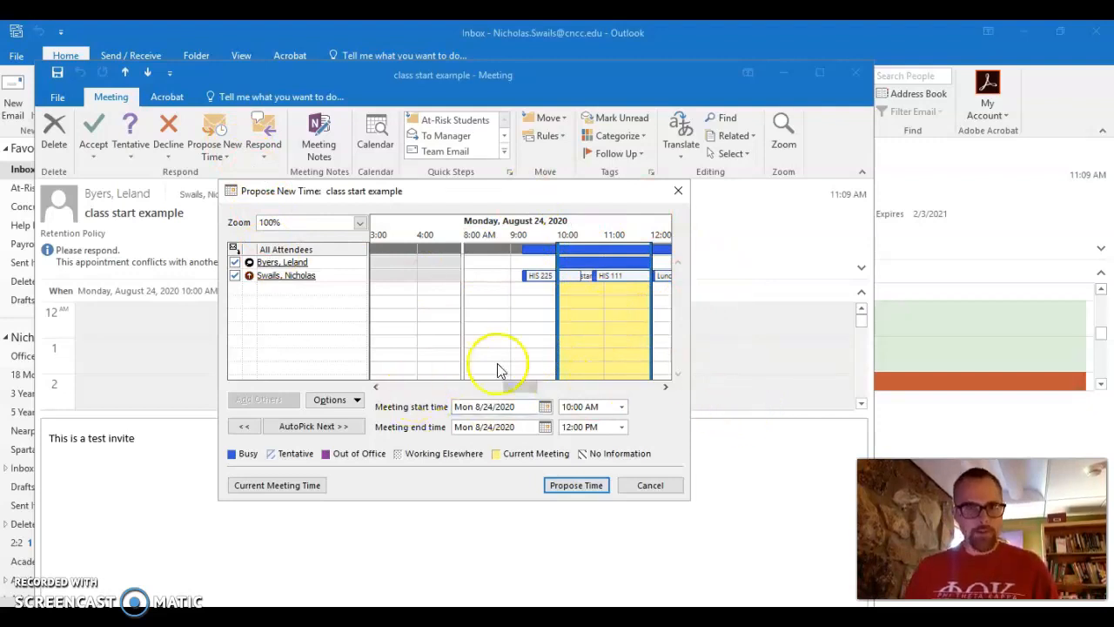
click(531, 386)
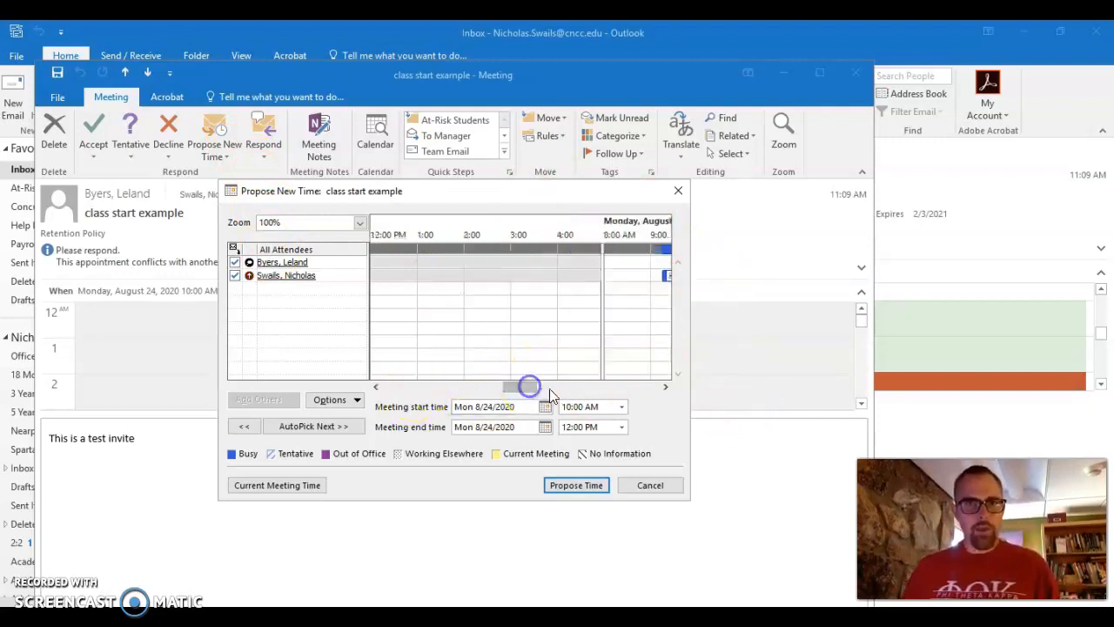
click(374, 387)
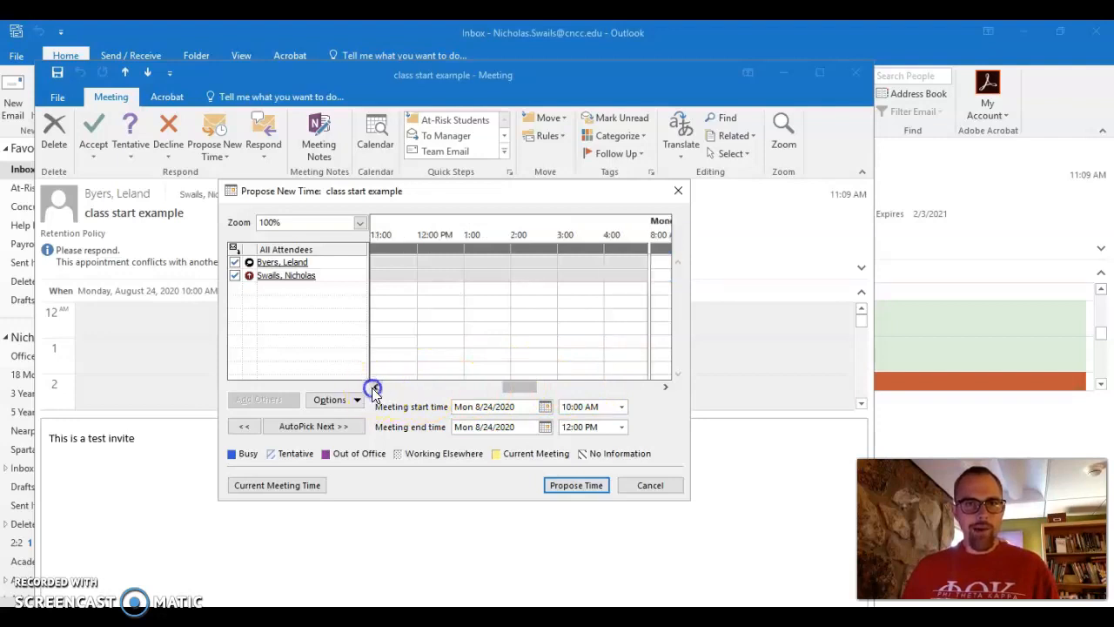
click(665, 386)
click(665, 387)
click(665, 387)
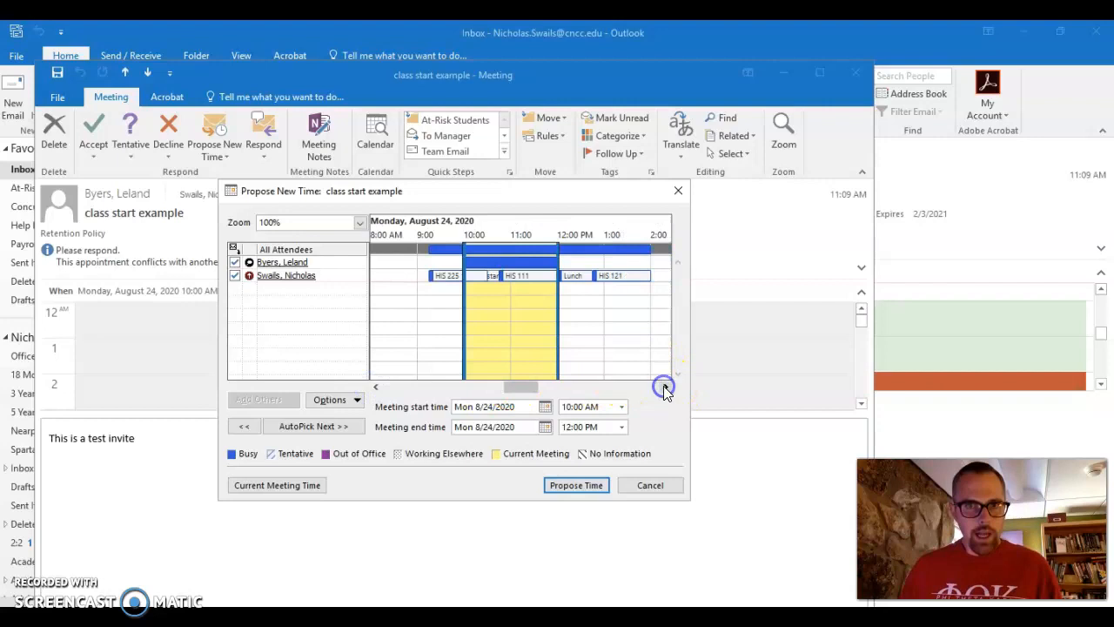
click(665, 386)
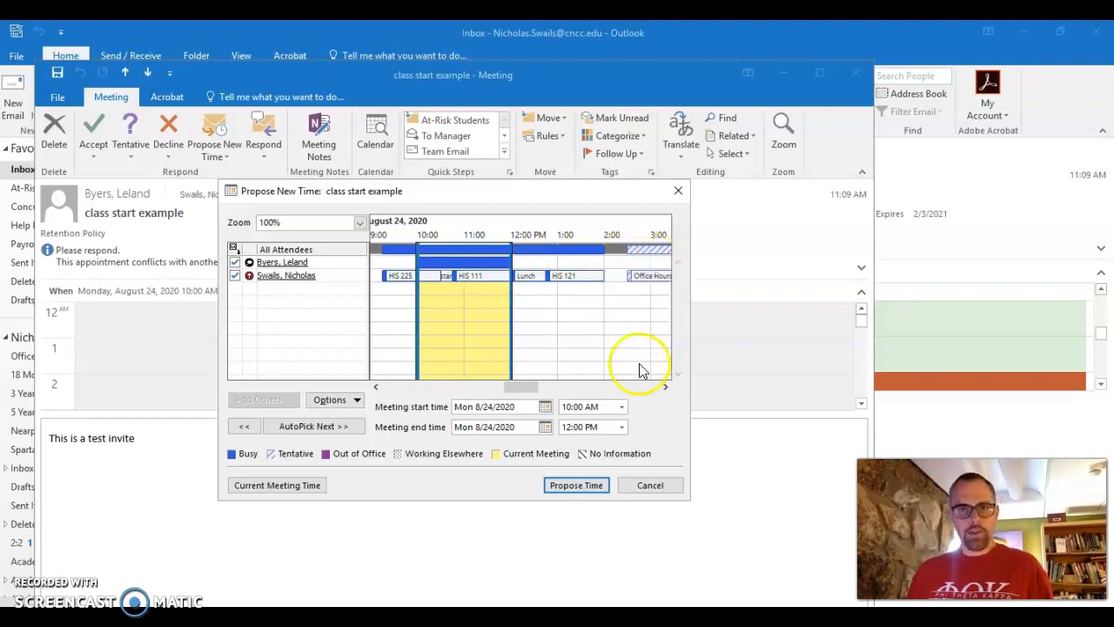
click(666, 386)
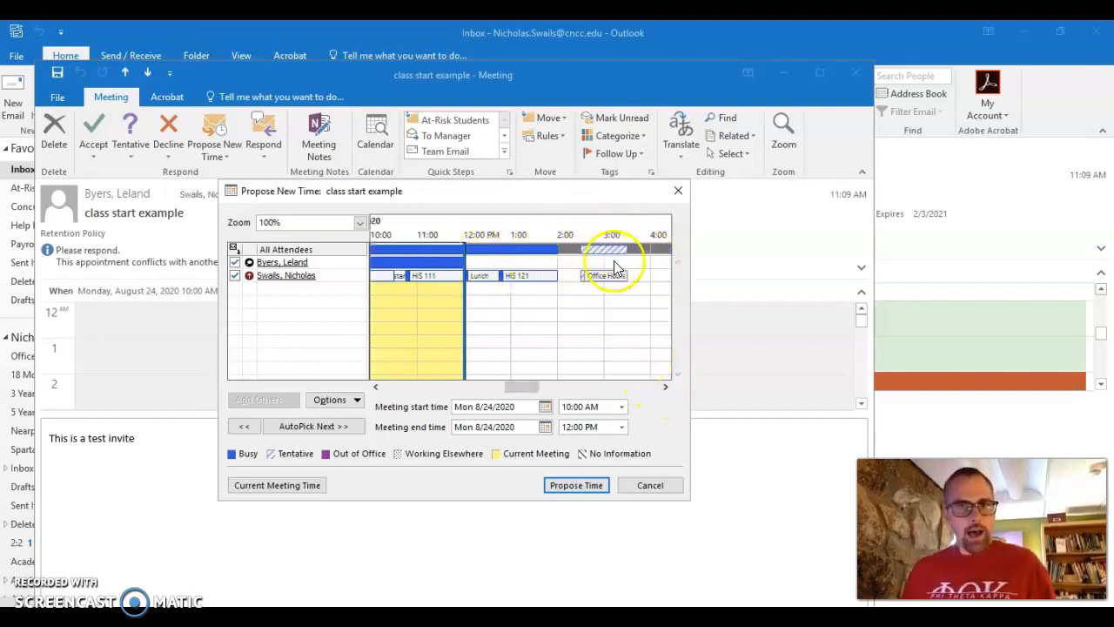
mouse_move(605, 279)
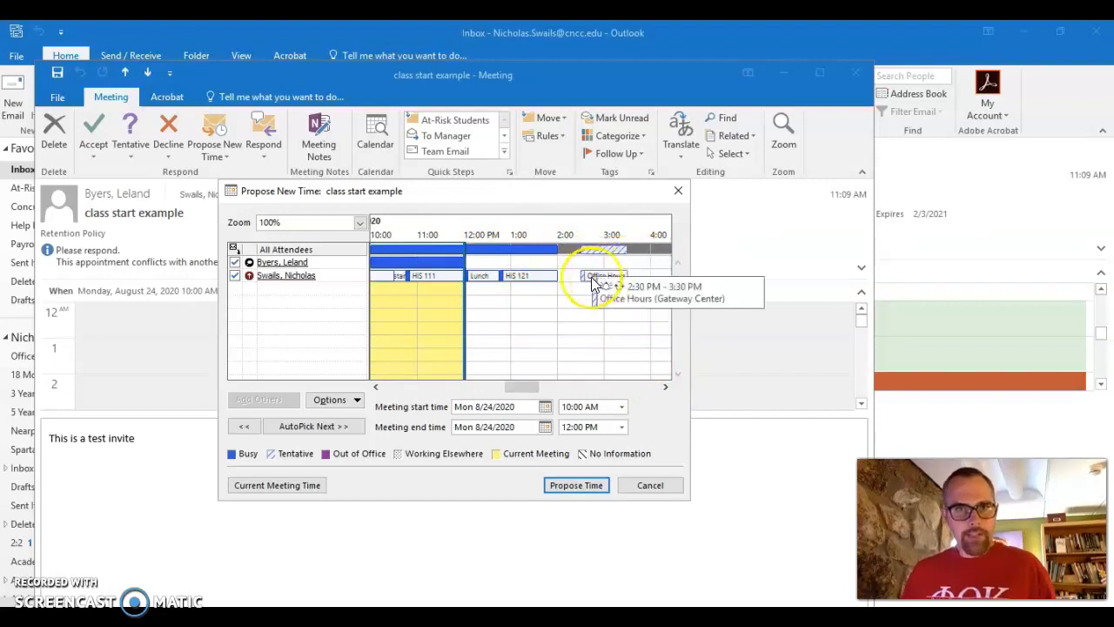
click(643, 266)
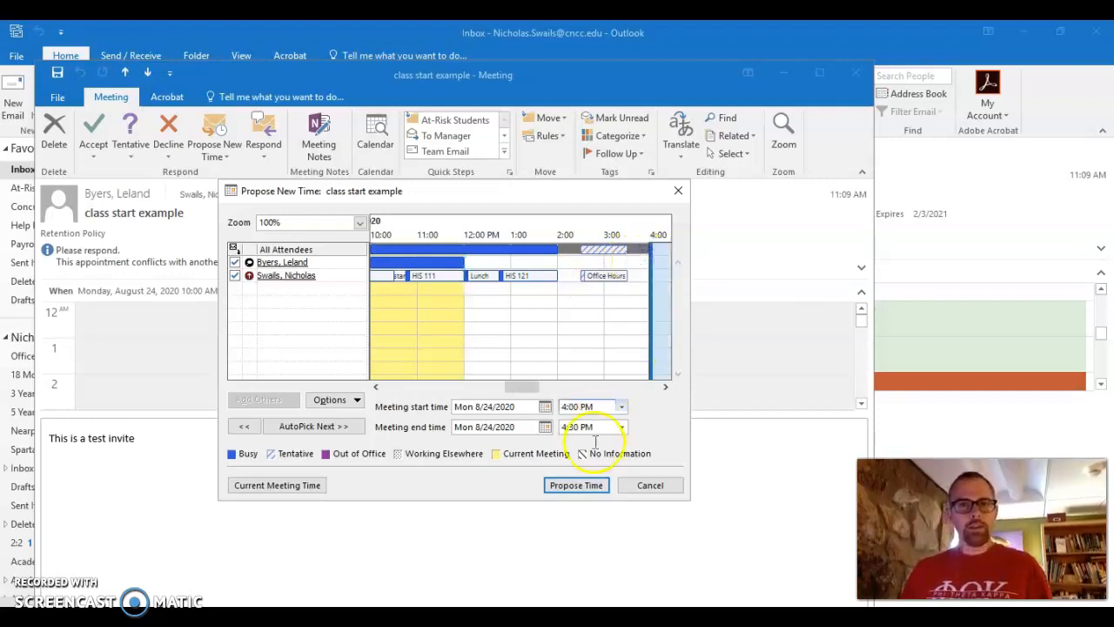
click(666, 387)
click(666, 387)
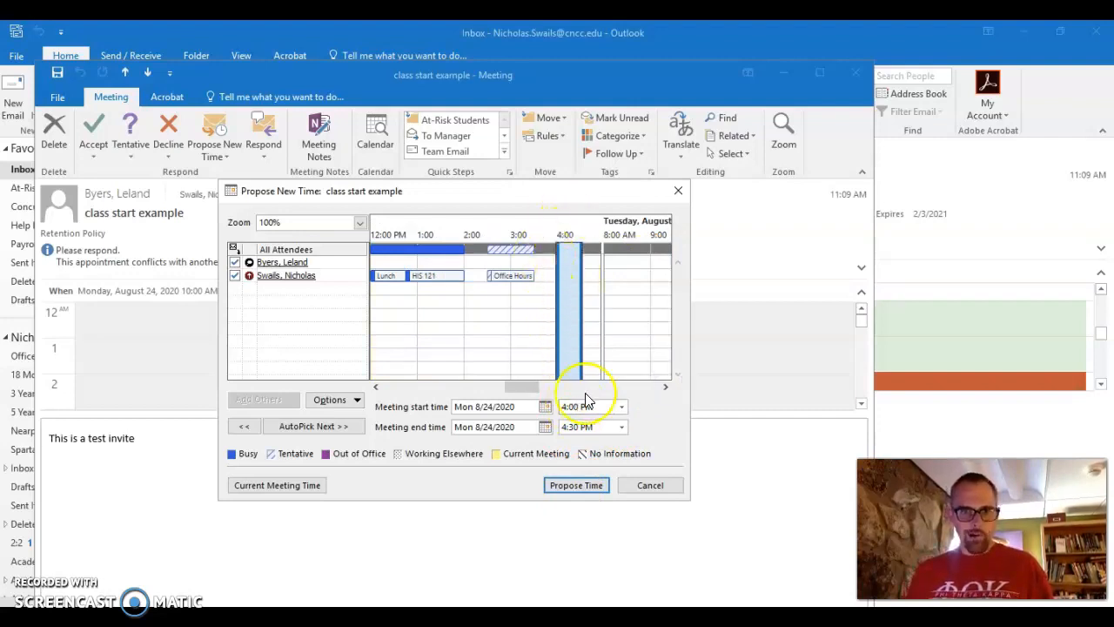
click(573, 486)
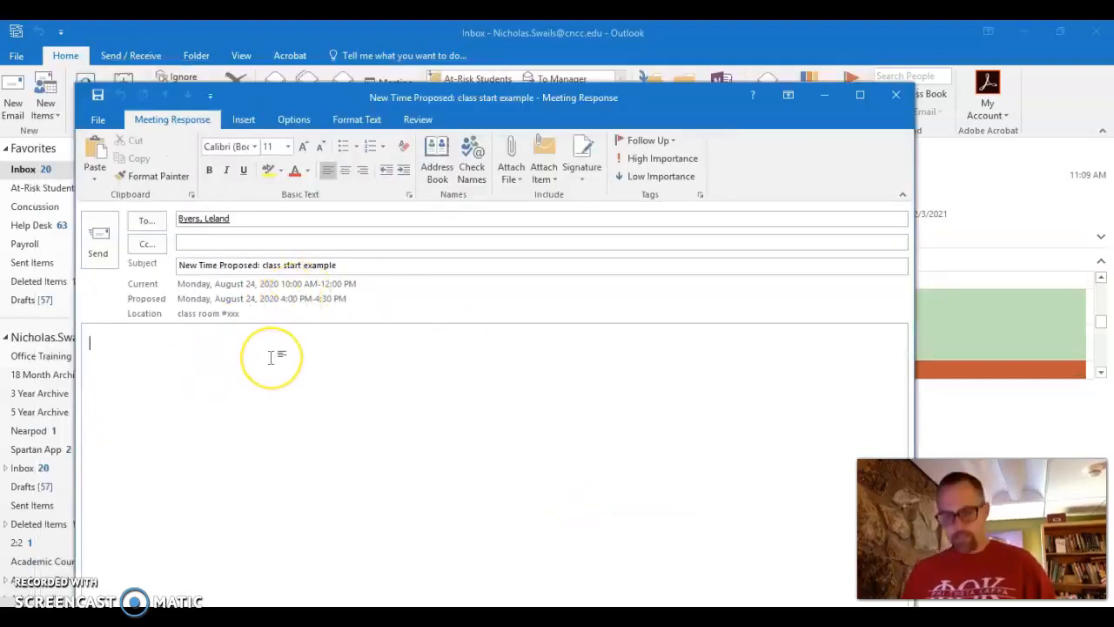
Write 'Hey' in the response, mark it High Importance, and send the proposal.
text(Hey)
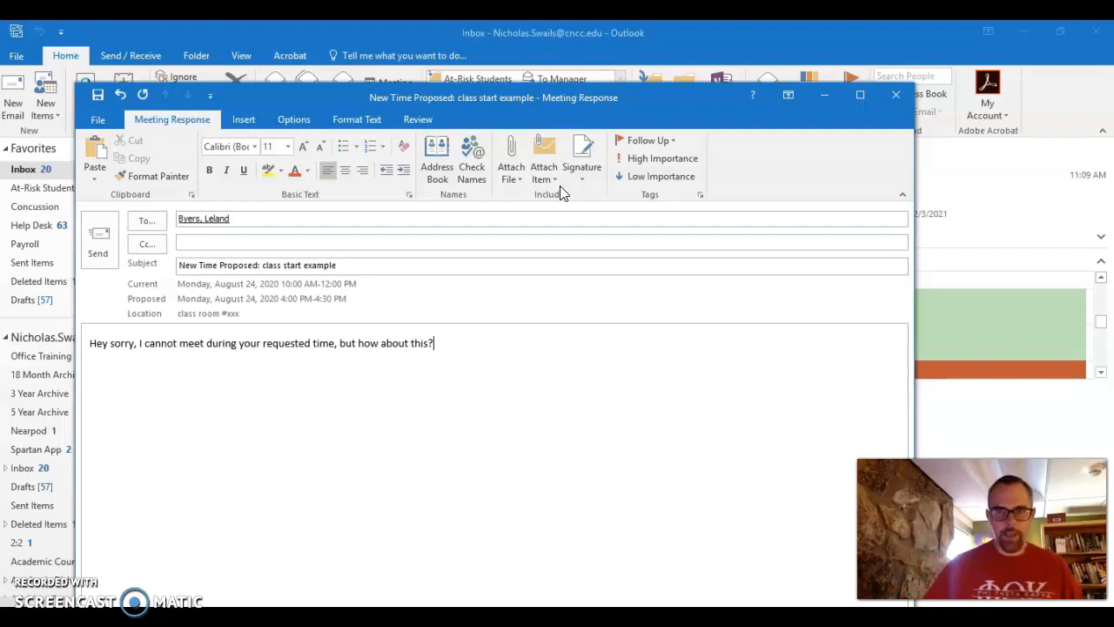
click(678, 164)
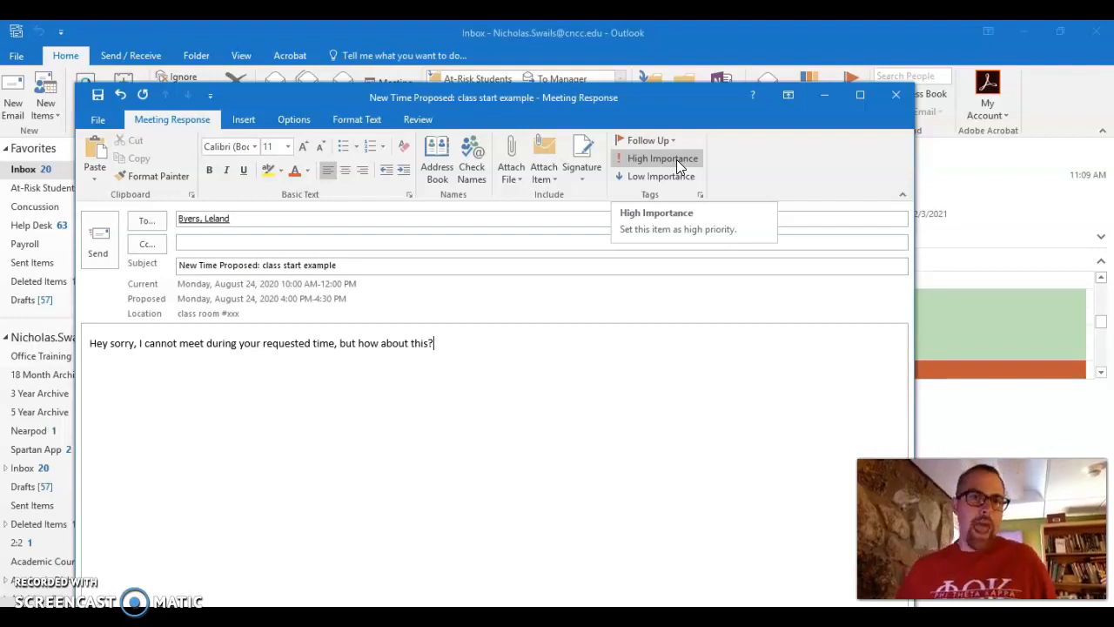
click(93, 242)
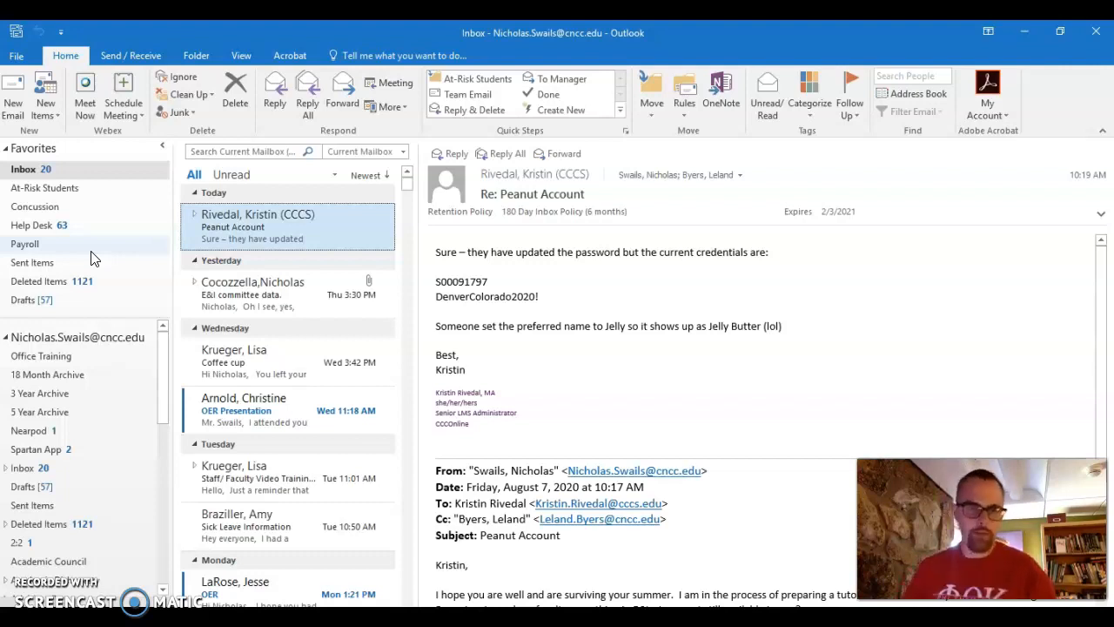
Bring up the Peanut Account message's shortcut menu and browse its Rules options.
right_click(345, 230)
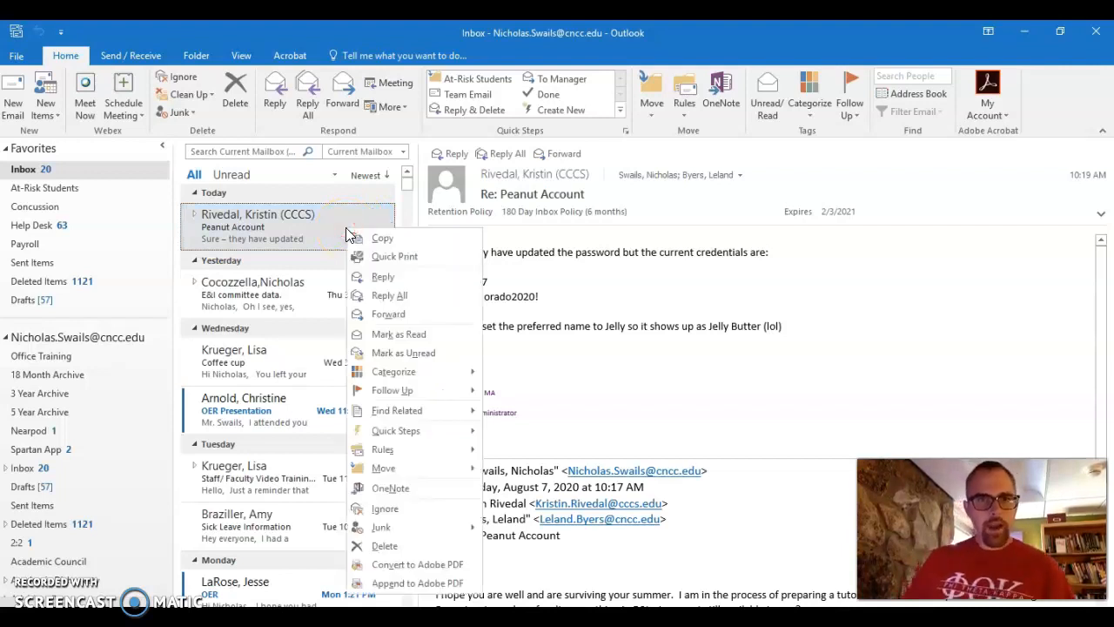
mouse_move(432, 381)
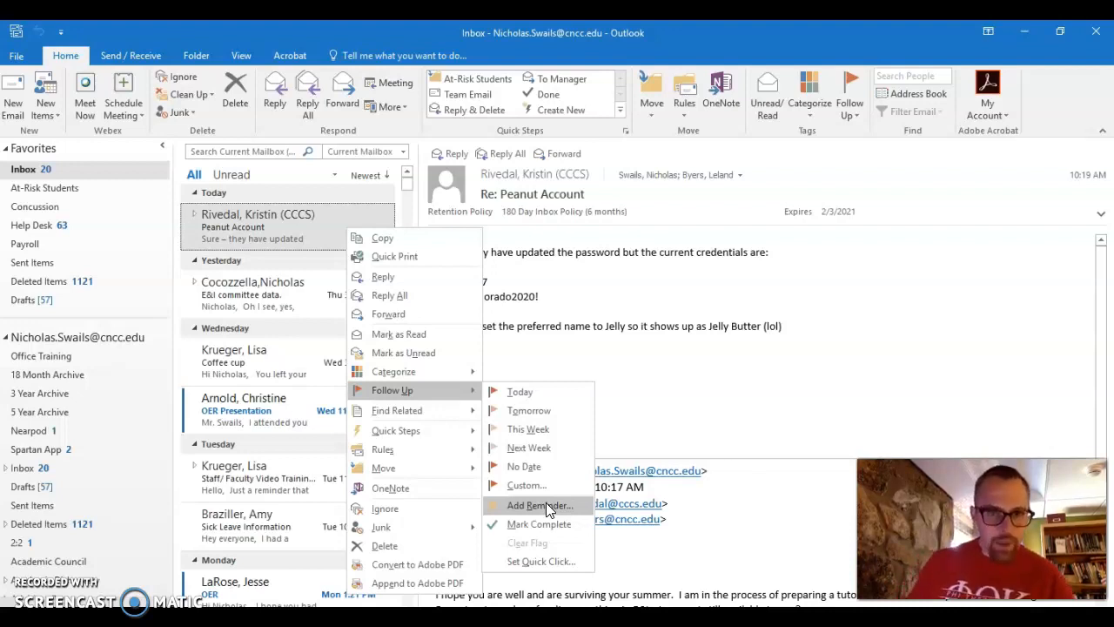
mouse_move(448, 466)
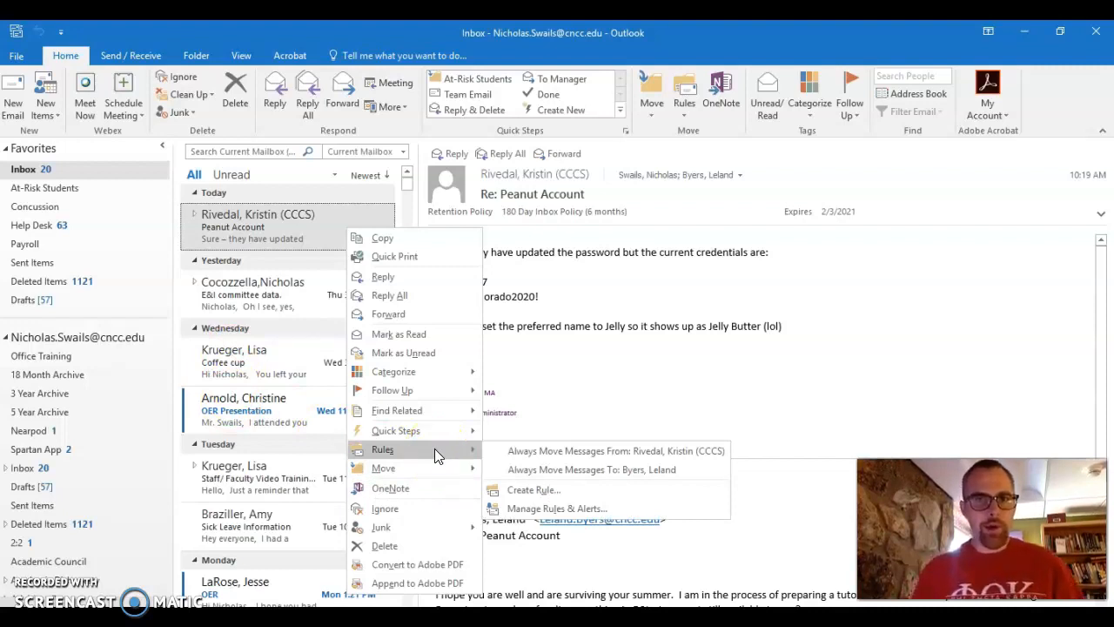
Begin a rule from the Peanut Account message, keeping server rules, then dismiss the conflict prompt.
click(554, 451)
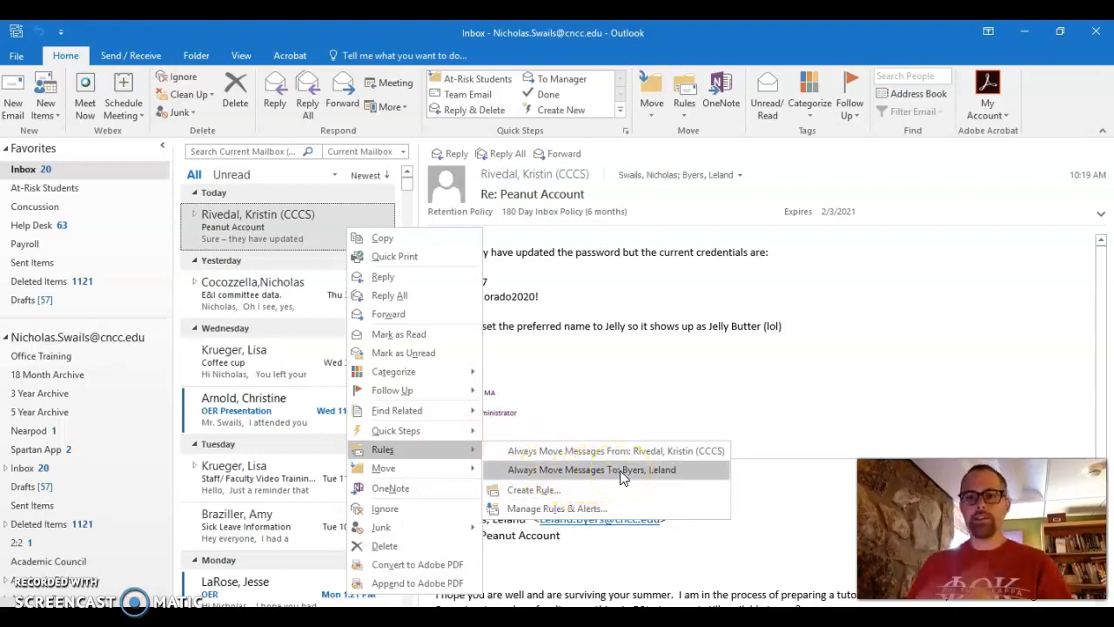
click(570, 492)
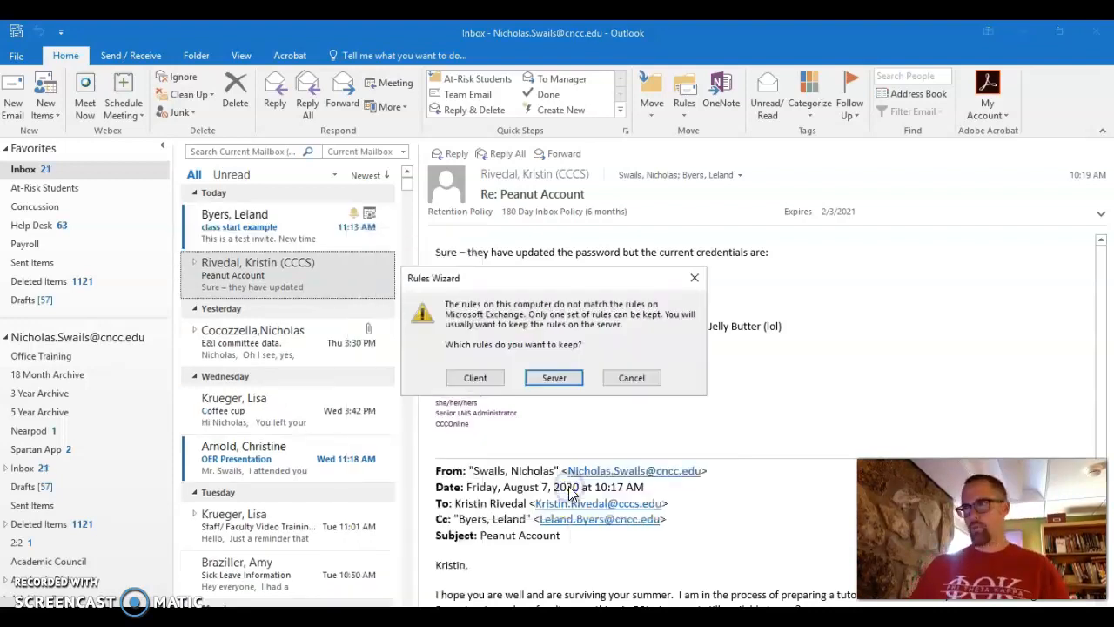
click(541, 375)
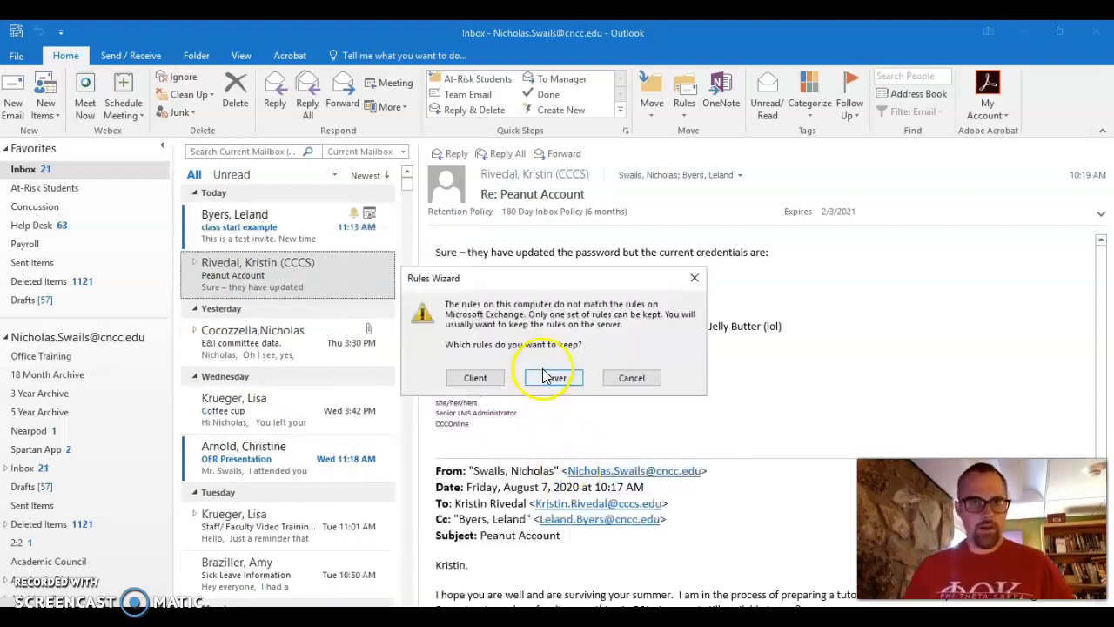
click(633, 381)
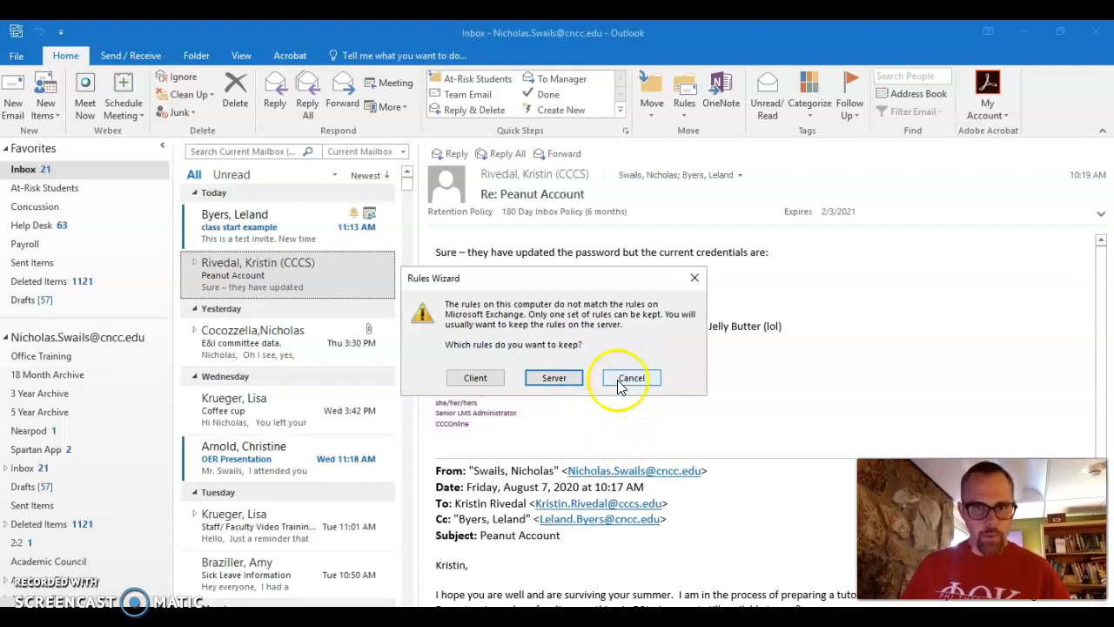
Always move messages from the Peanut Account sender to the D2L folder.
right_click(341, 286)
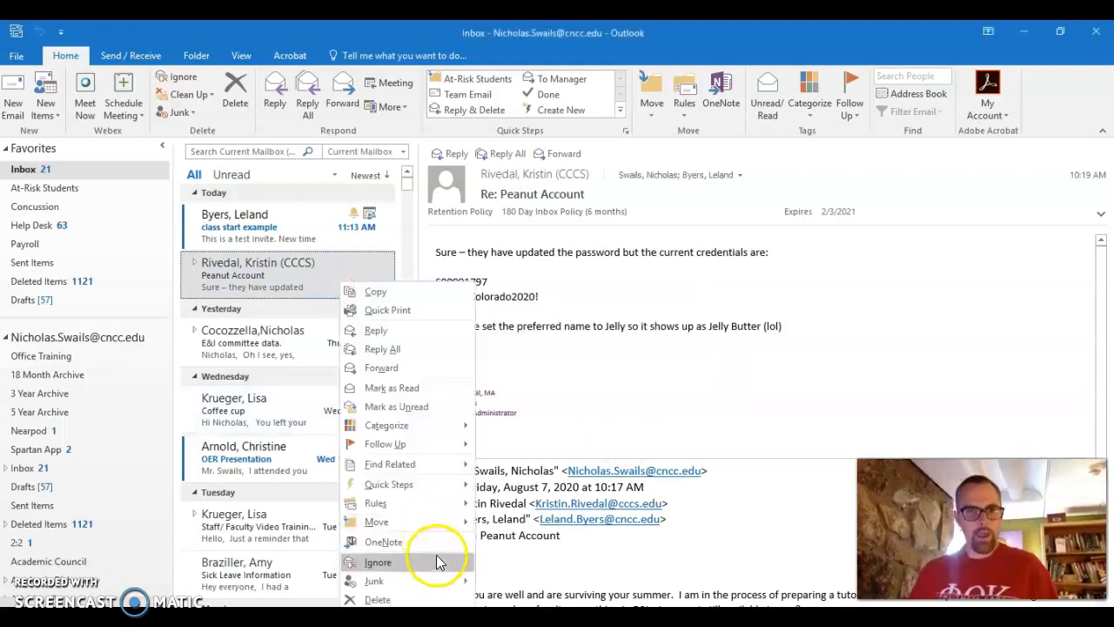
mouse_move(423, 502)
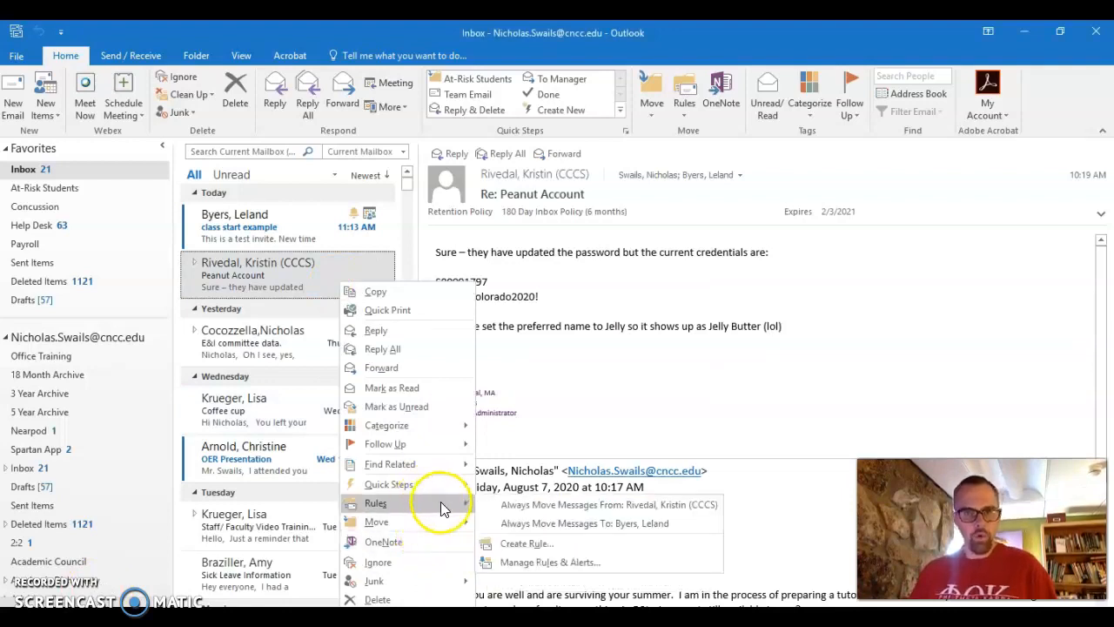
click(537, 507)
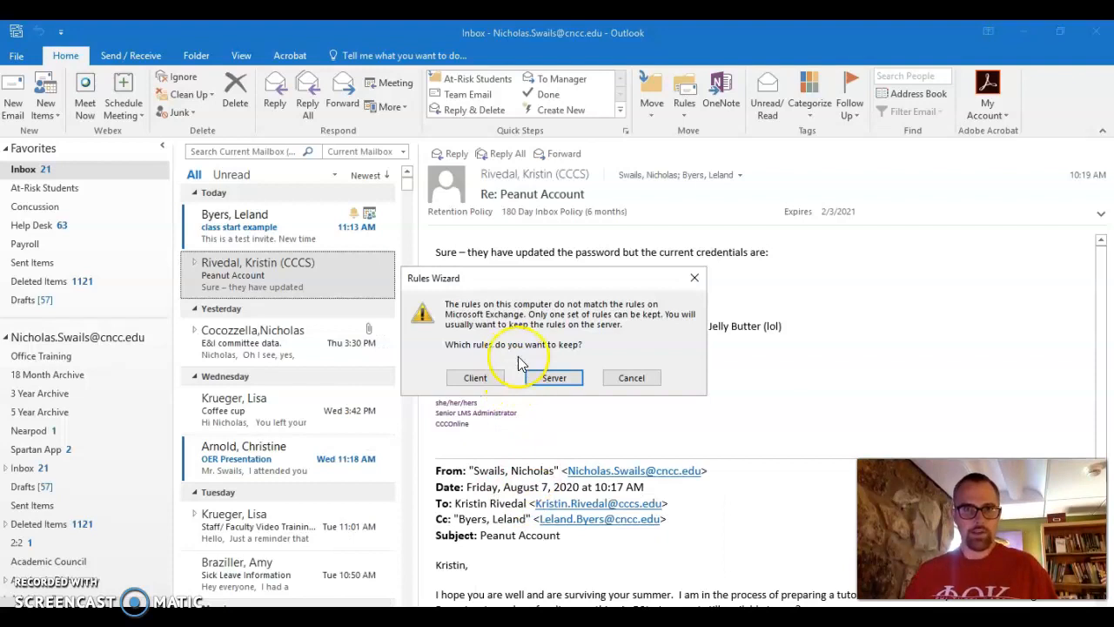
click(539, 374)
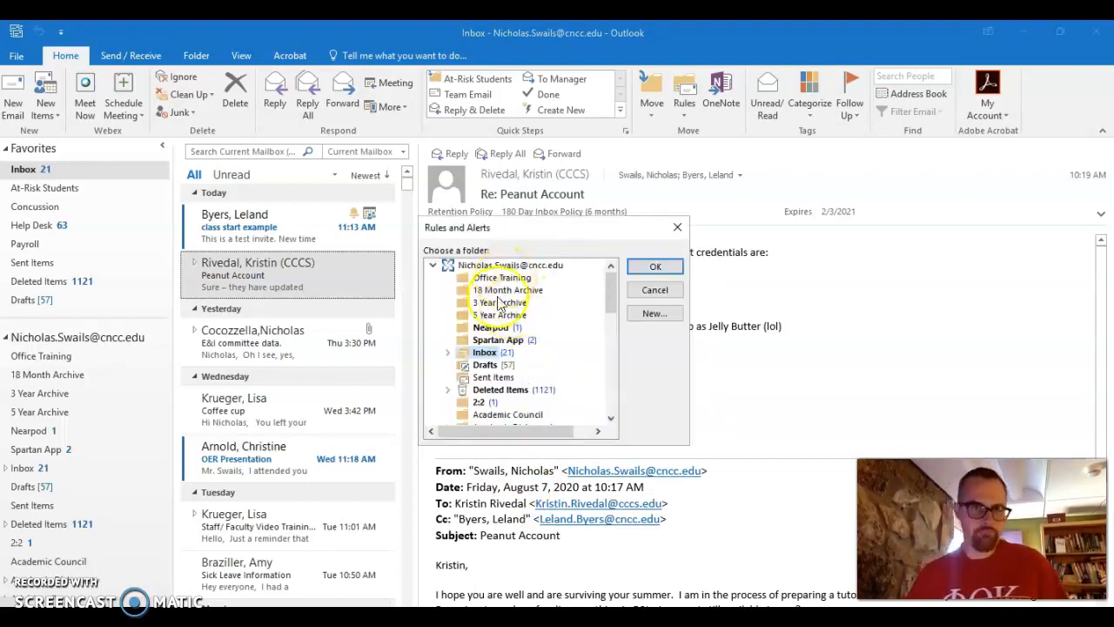
scroll(501, 322, down, 10)
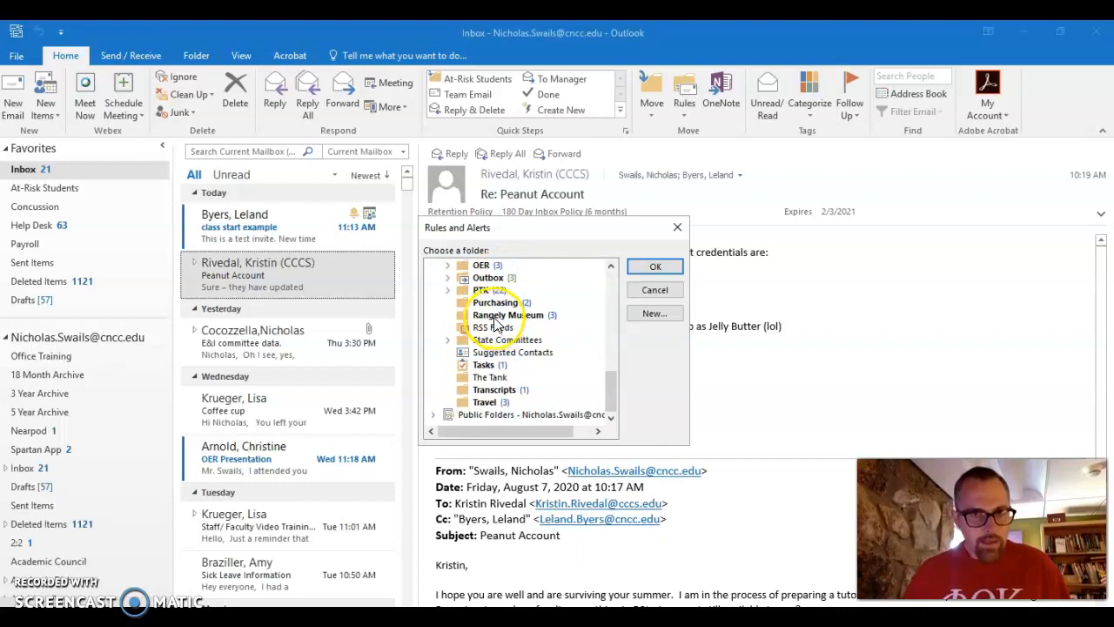
scroll(497, 324, up, 3)
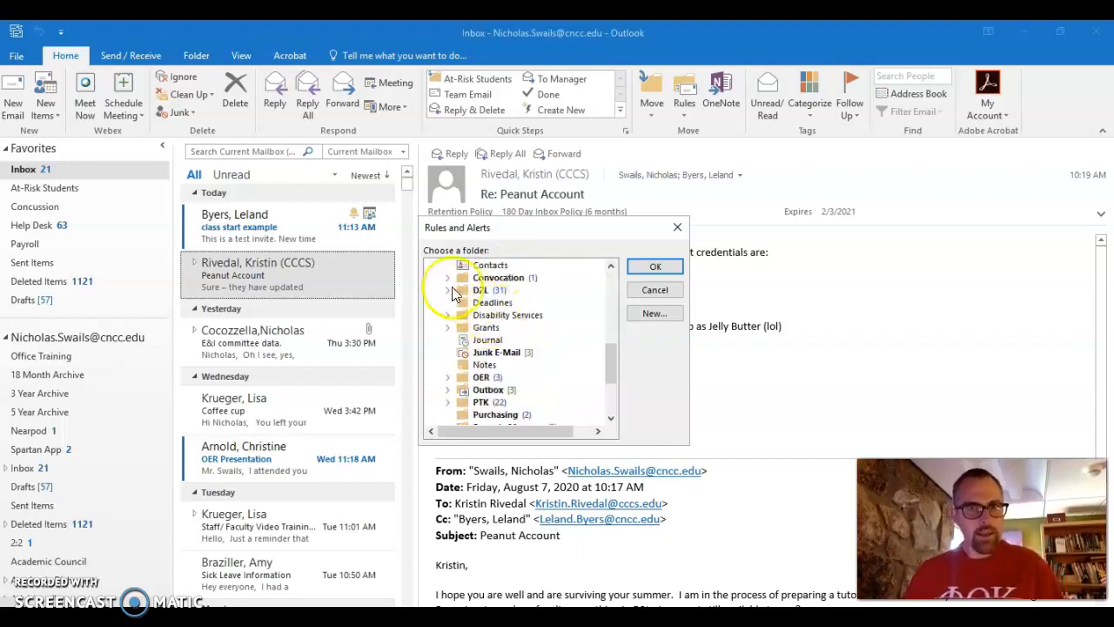
click(468, 292)
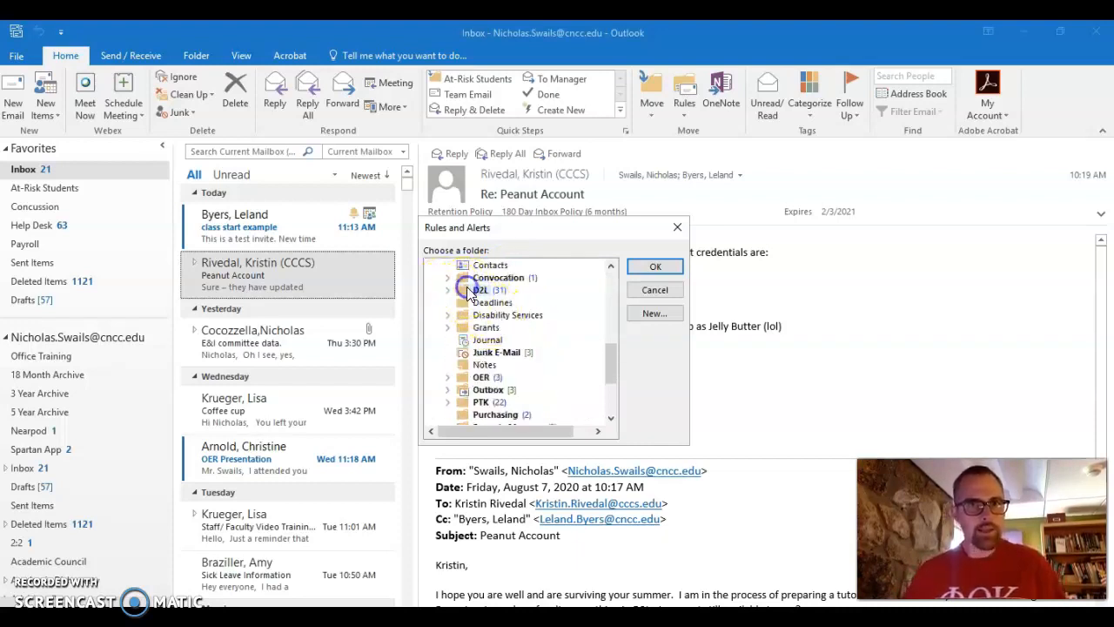
click(655, 268)
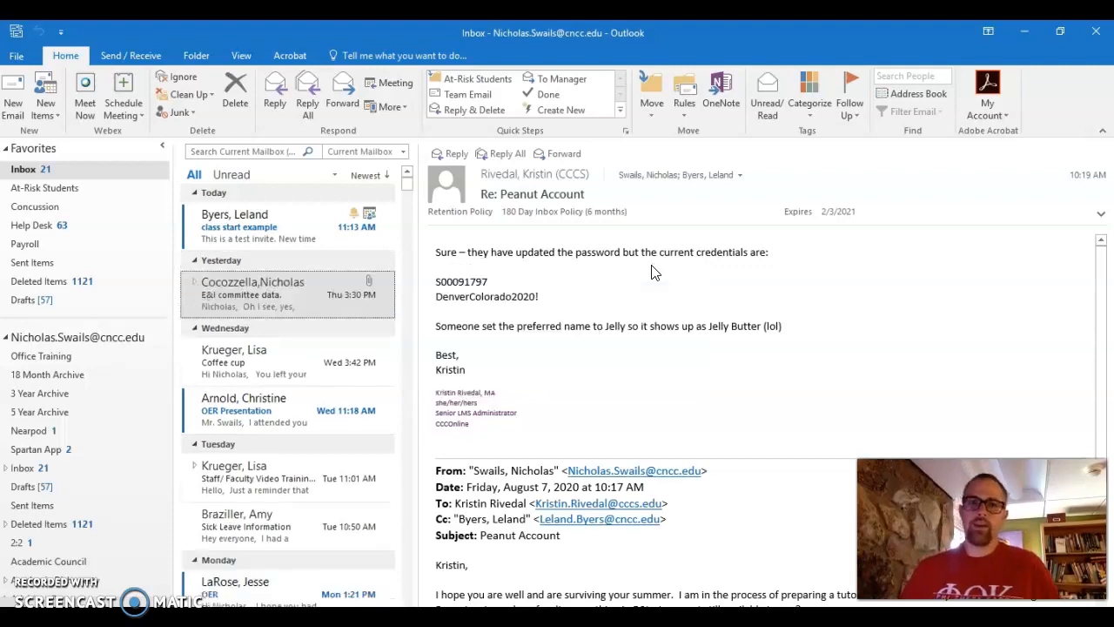
click(18, 55)
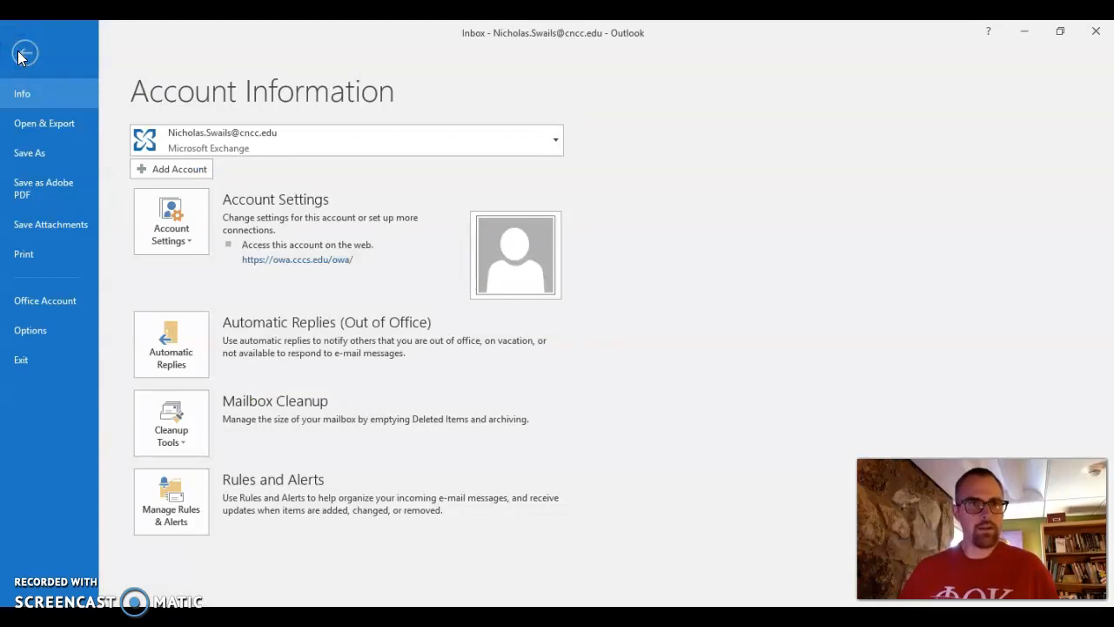
click(175, 512)
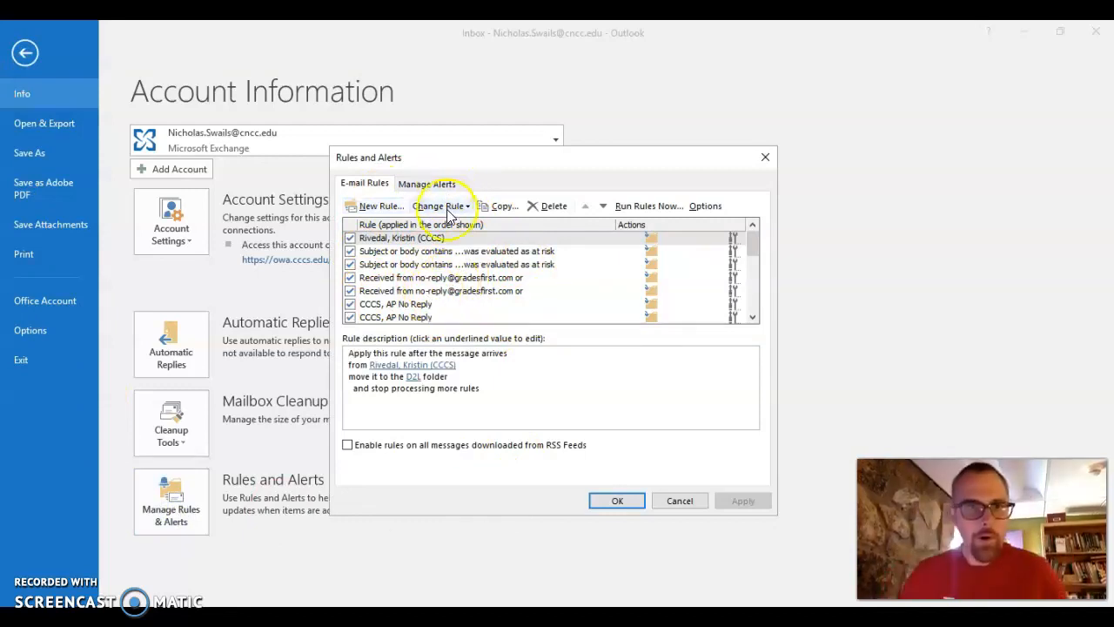
click(370, 207)
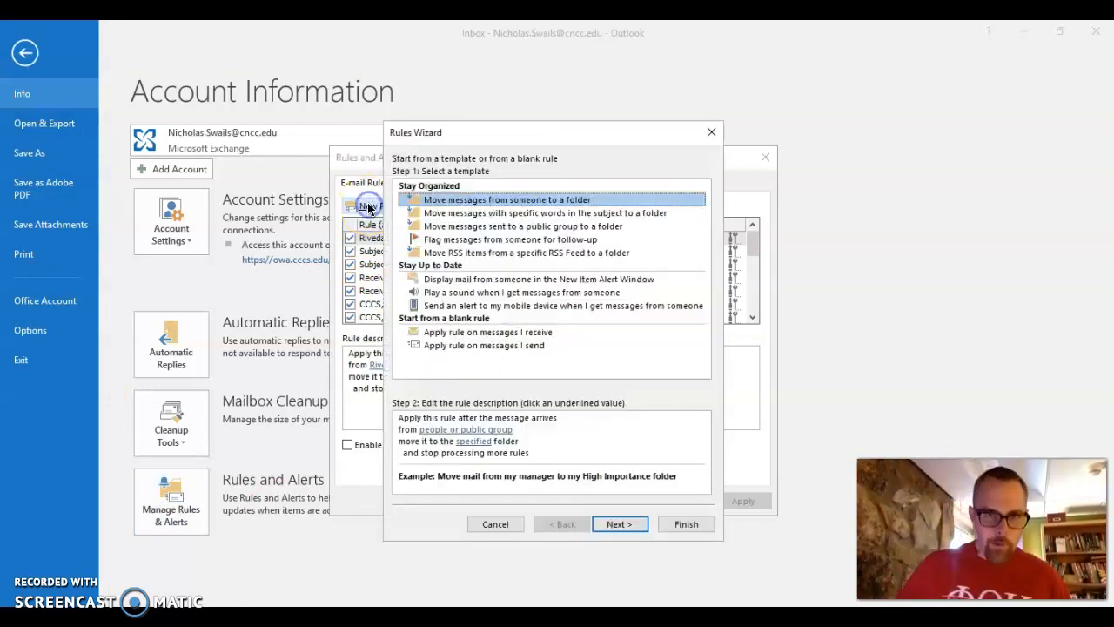
click(499, 524)
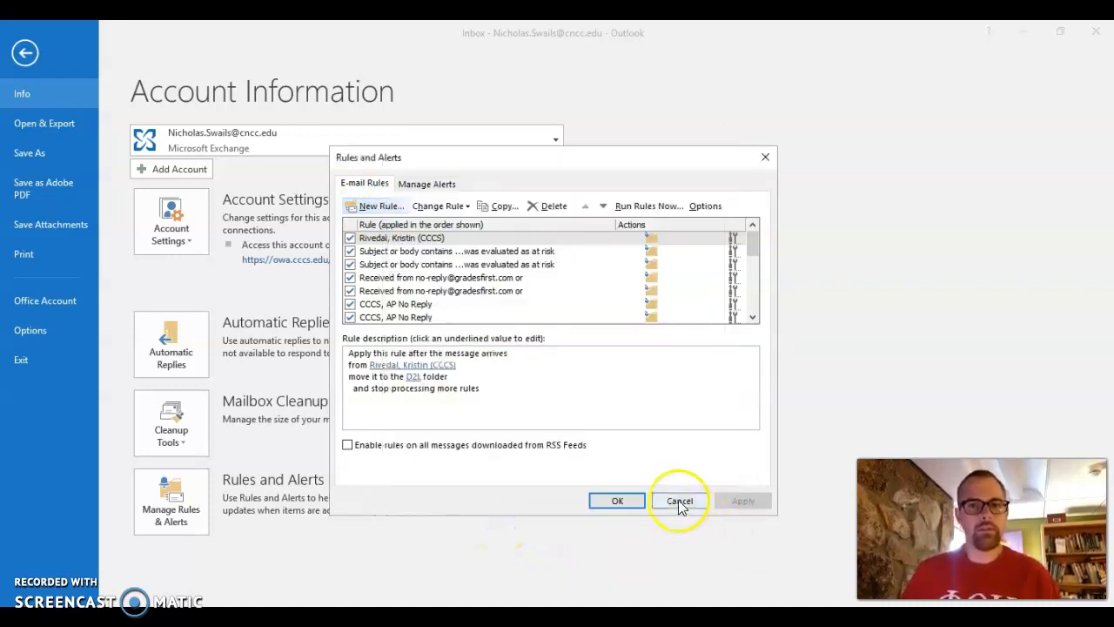
click(678, 500)
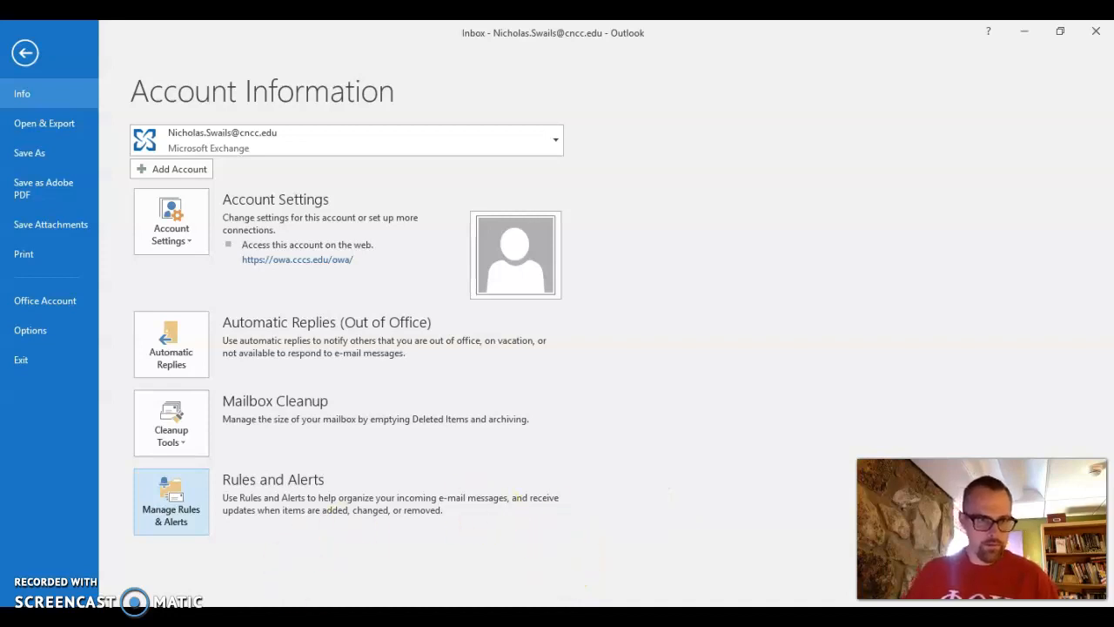
key(Escape)
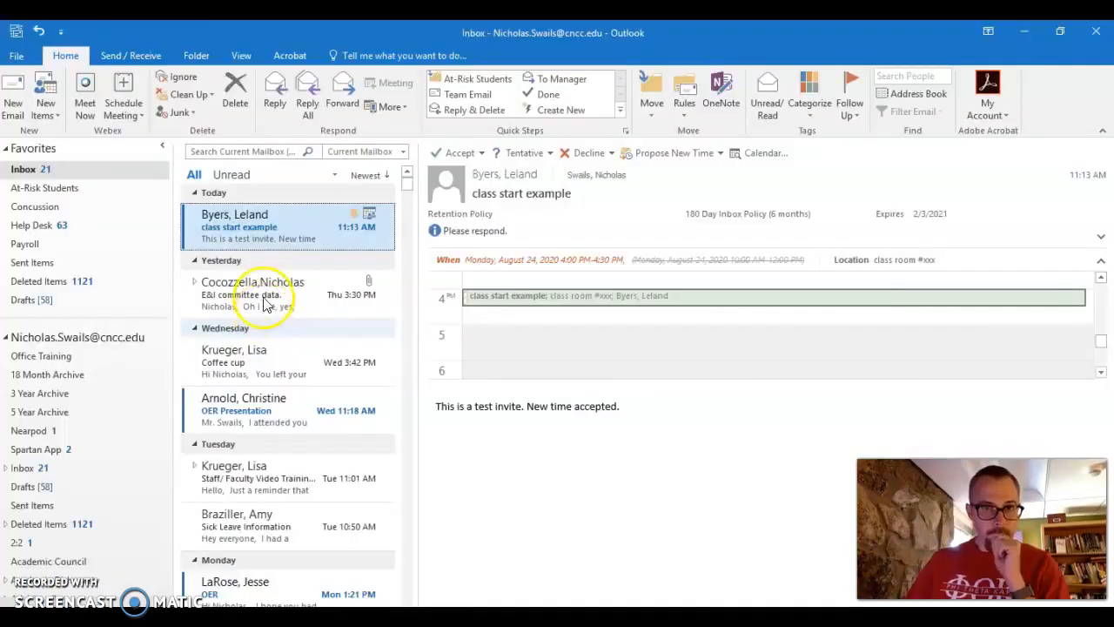
Look over the E&I committee data message's Rules options, dismiss them, and go to Account Information.
right_click(266, 294)
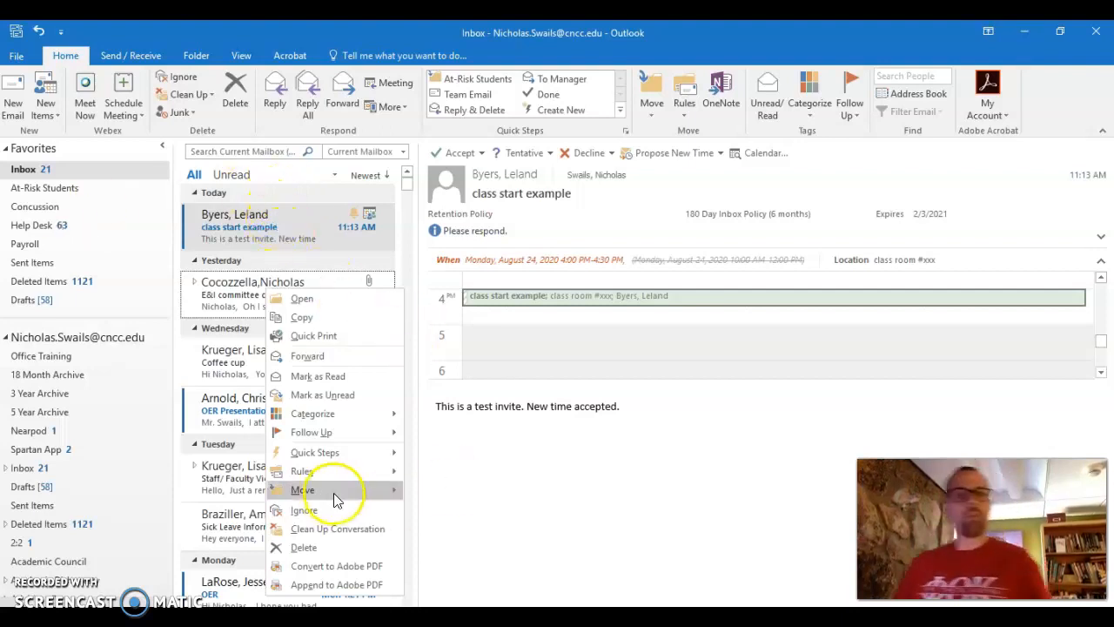
mouse_move(342, 473)
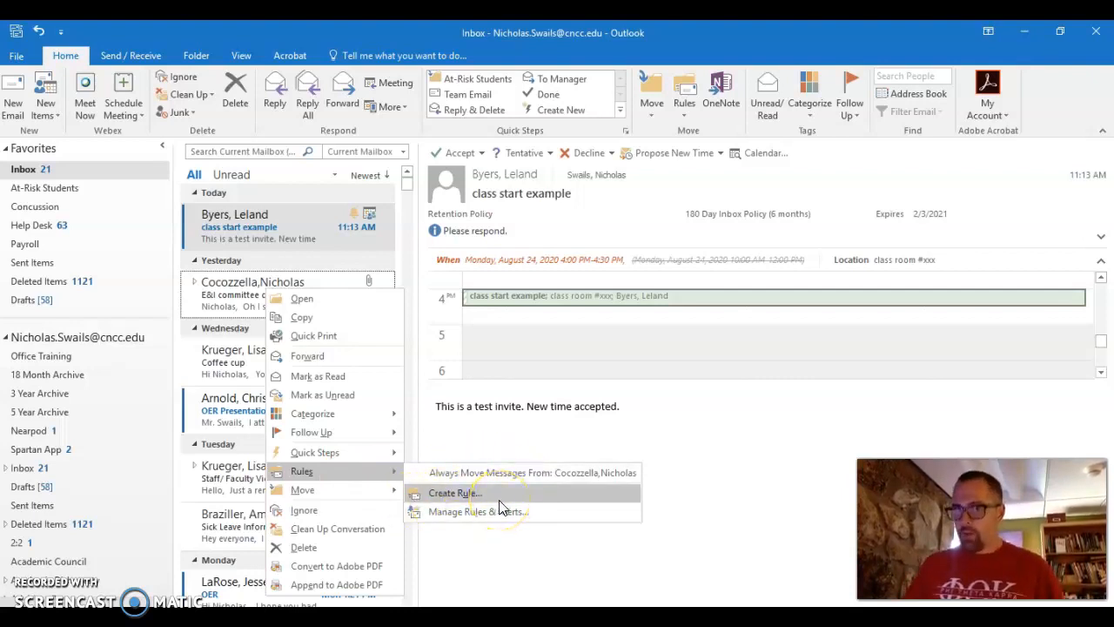
click(783, 449)
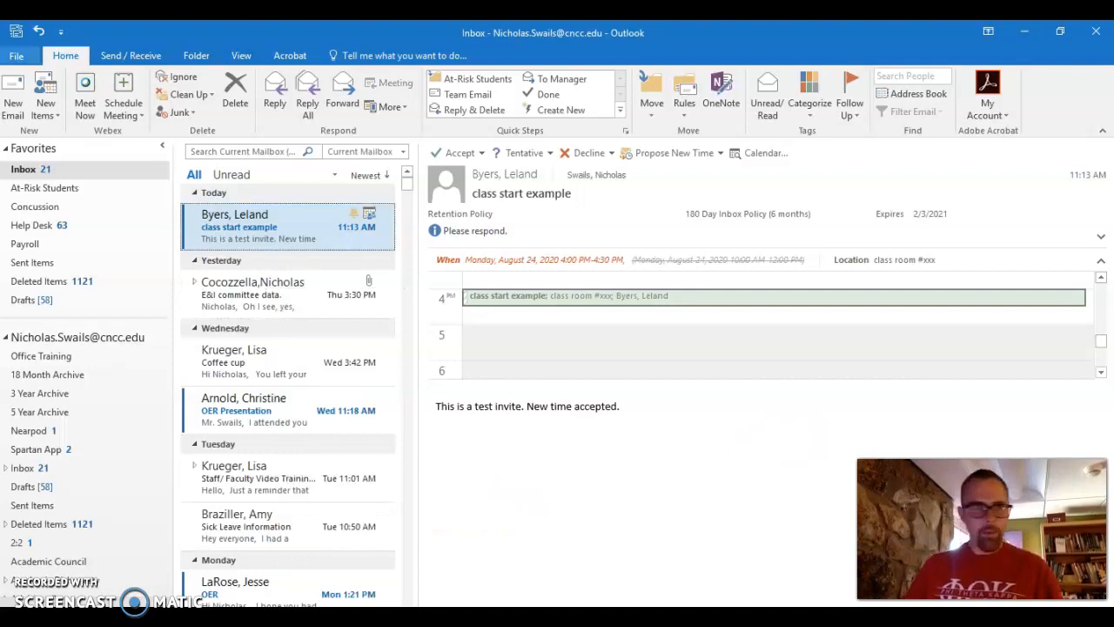
click(20, 55)
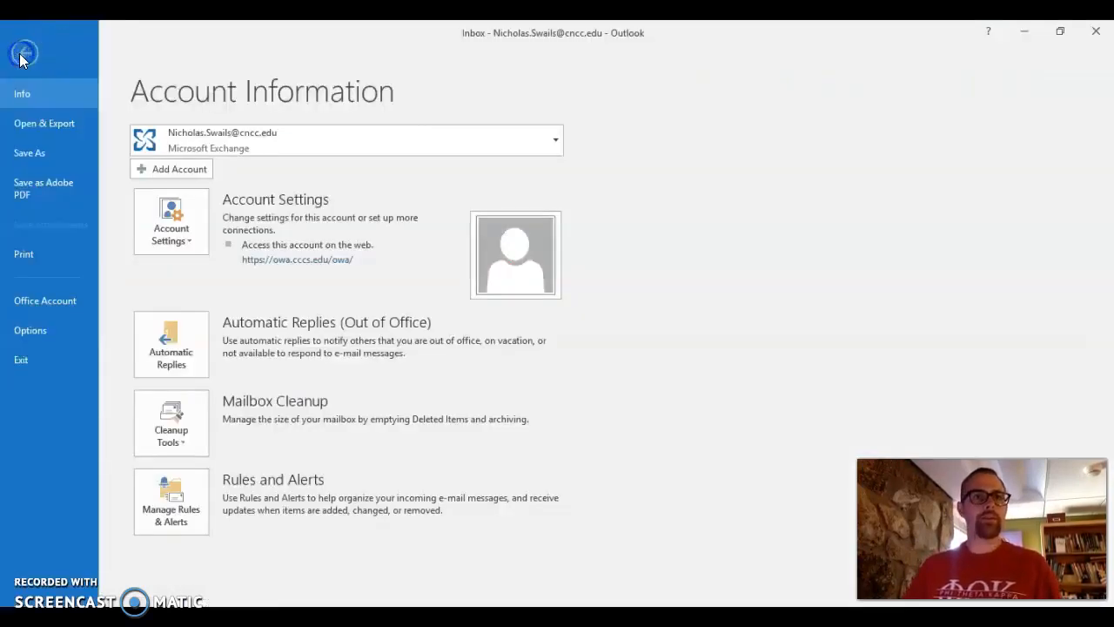
Open the Rules and Alerts manager to view the existing email rules.
click(186, 506)
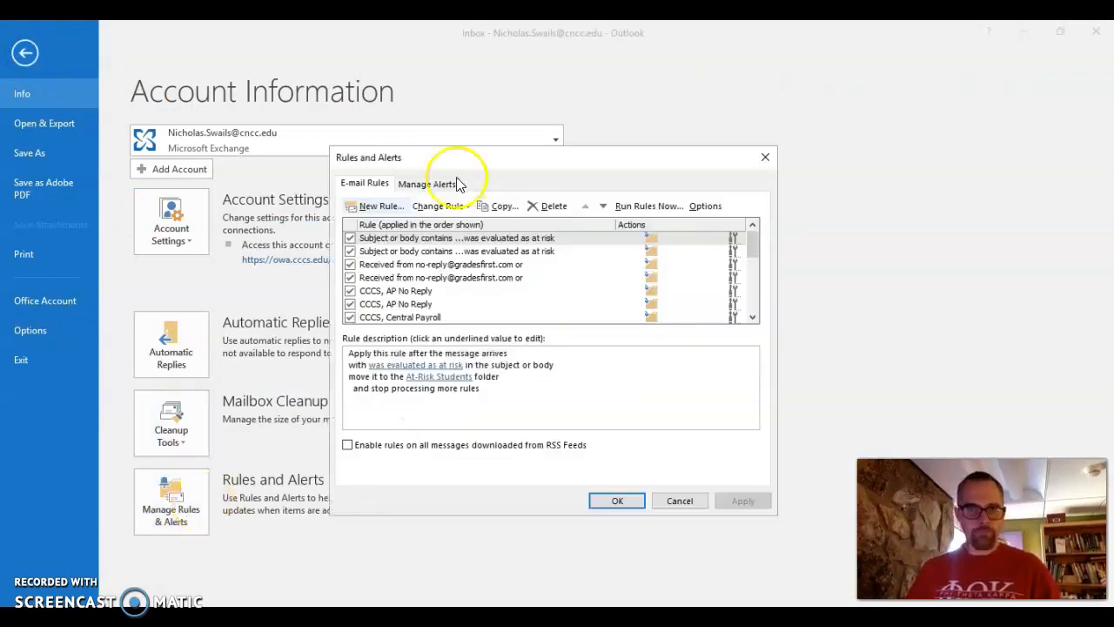
scroll(409, 292, down, 3)
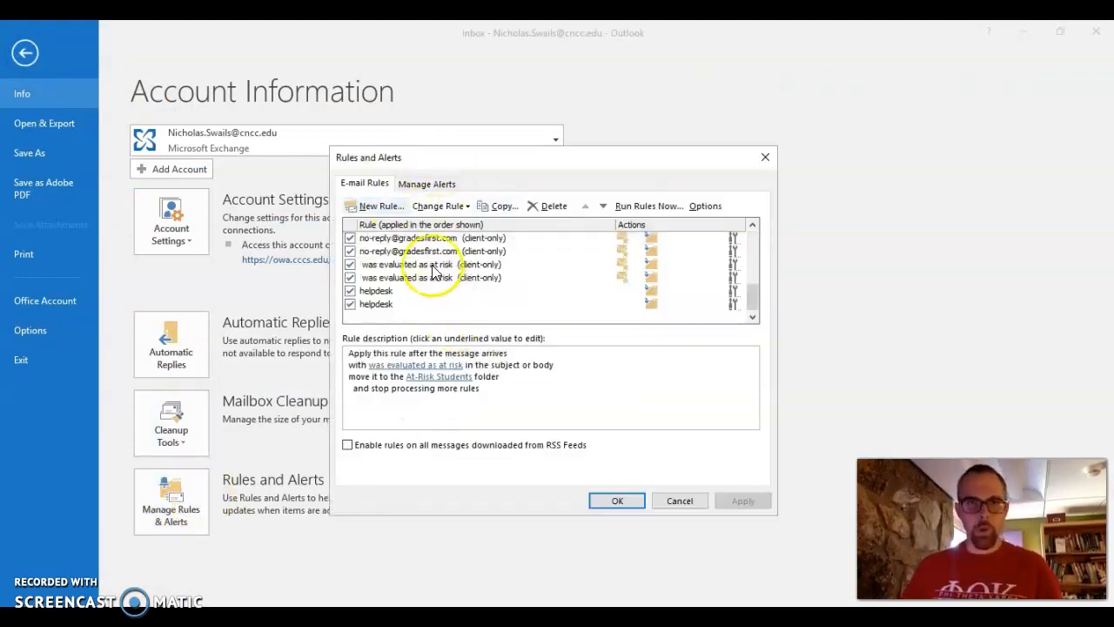
scroll(427, 277, up, 3)
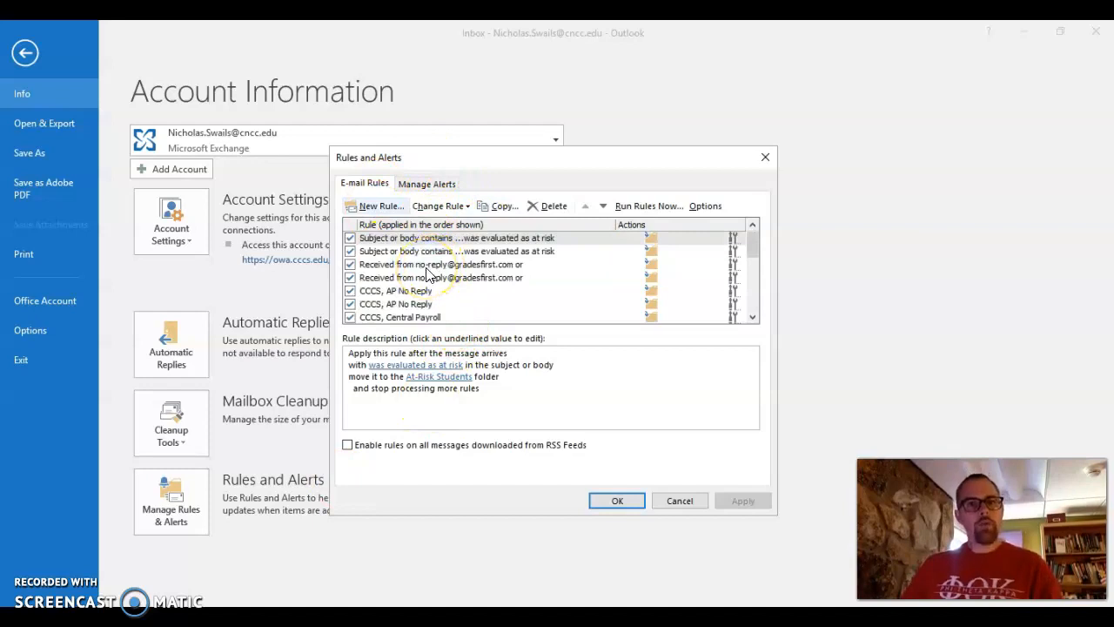
Start a new move-from-sender rule, dismiss the missing value warning, and abandon it unsaved.
click(366, 210)
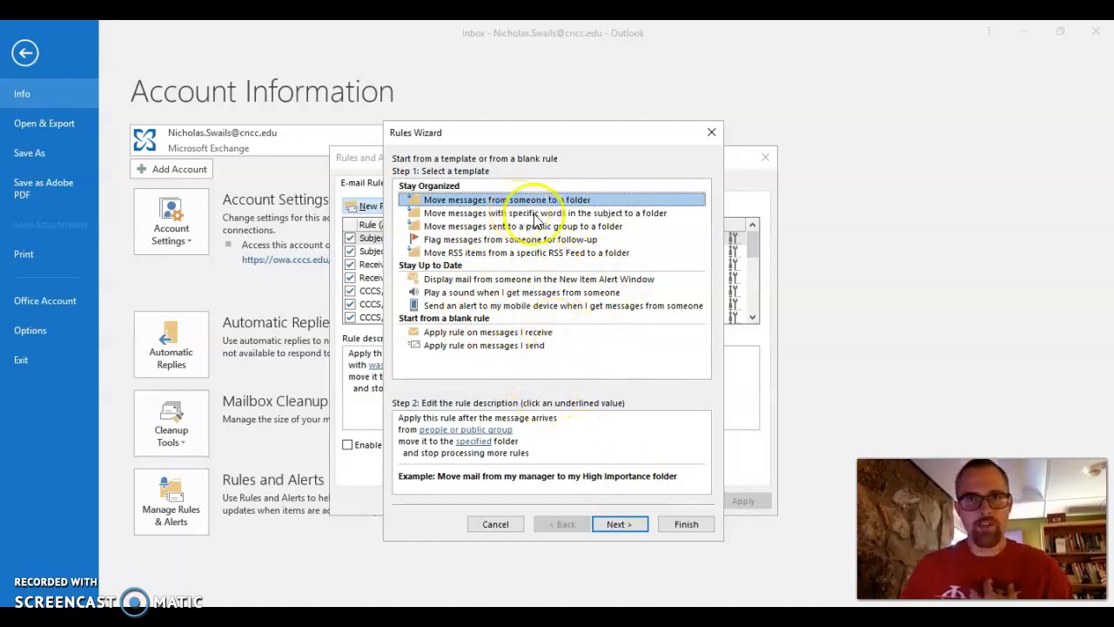
click(634, 523)
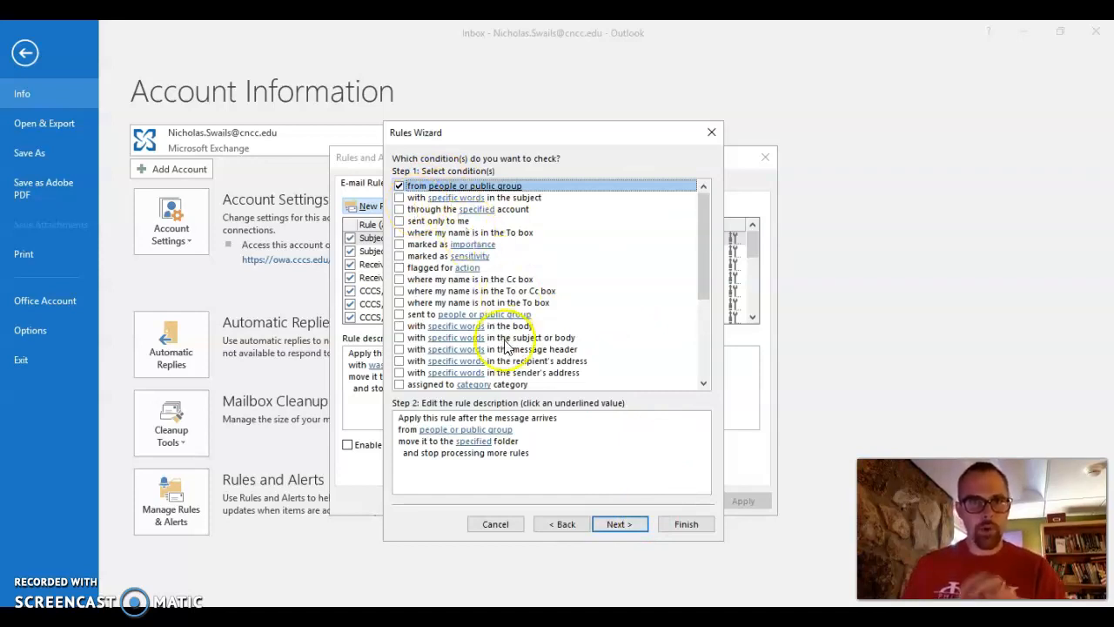
click(617, 526)
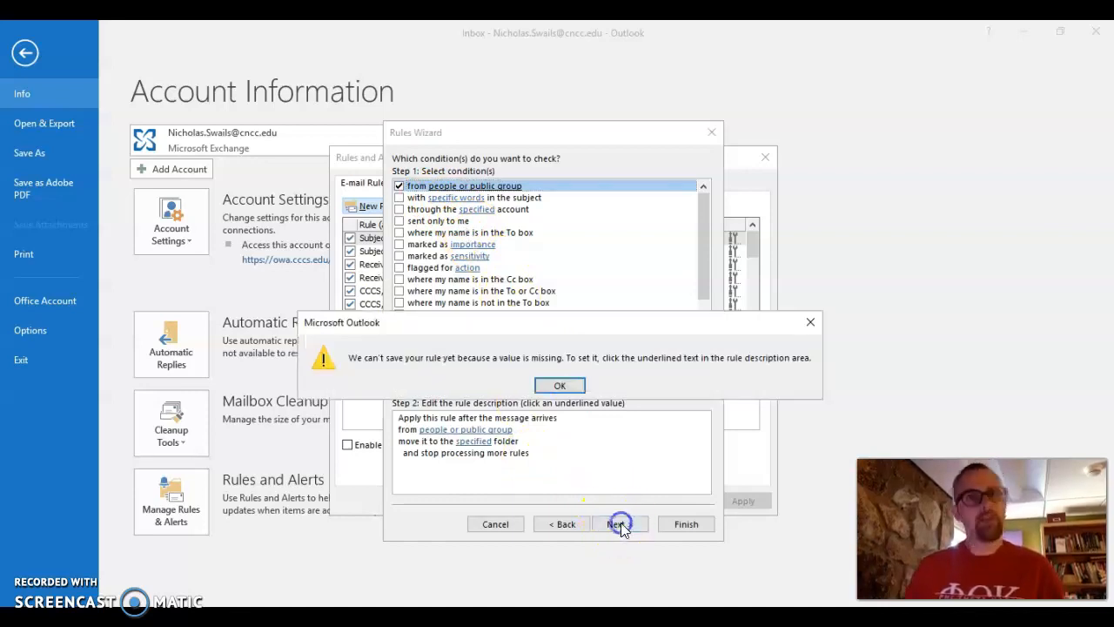
click(560, 386)
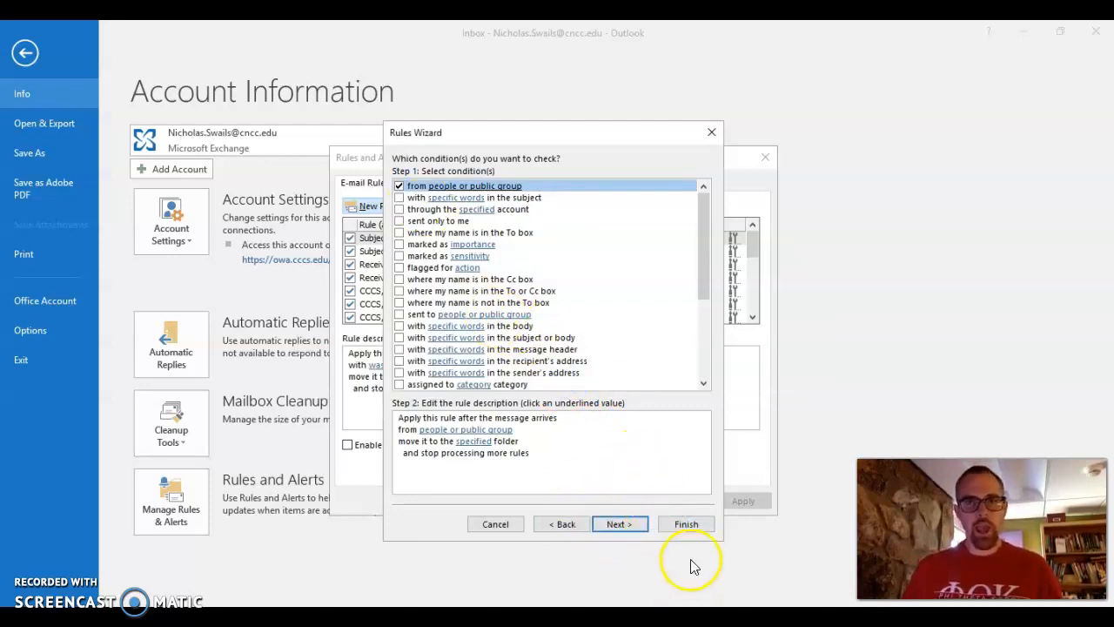
click(710, 129)
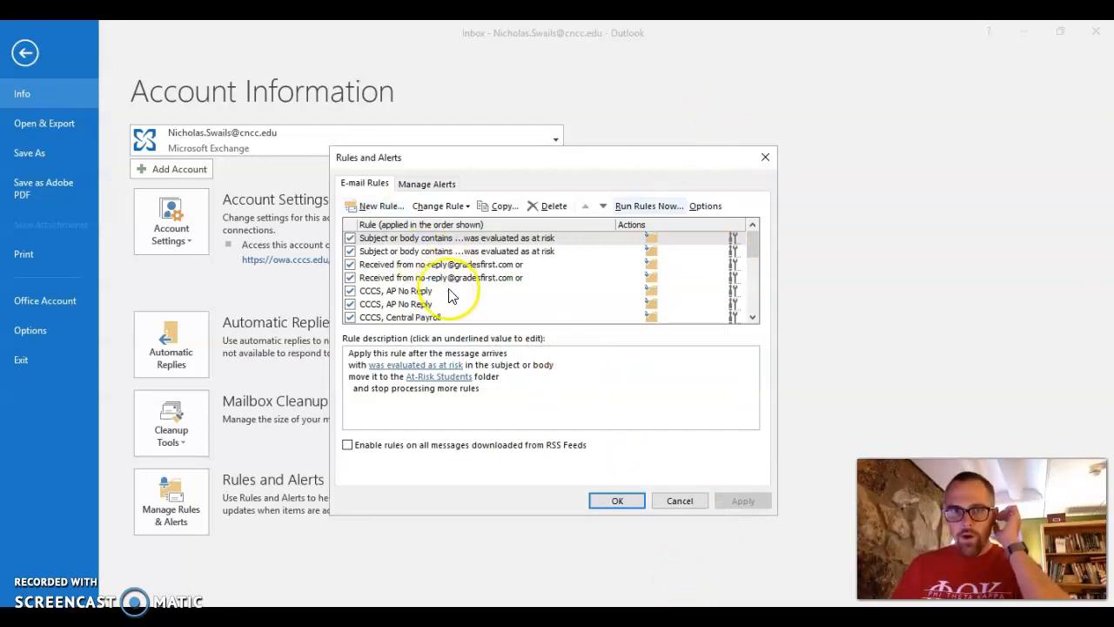
Review the first rule and its Change Rule options, then leave Rules and Alerts for the Inbox.
double_click(472, 239)
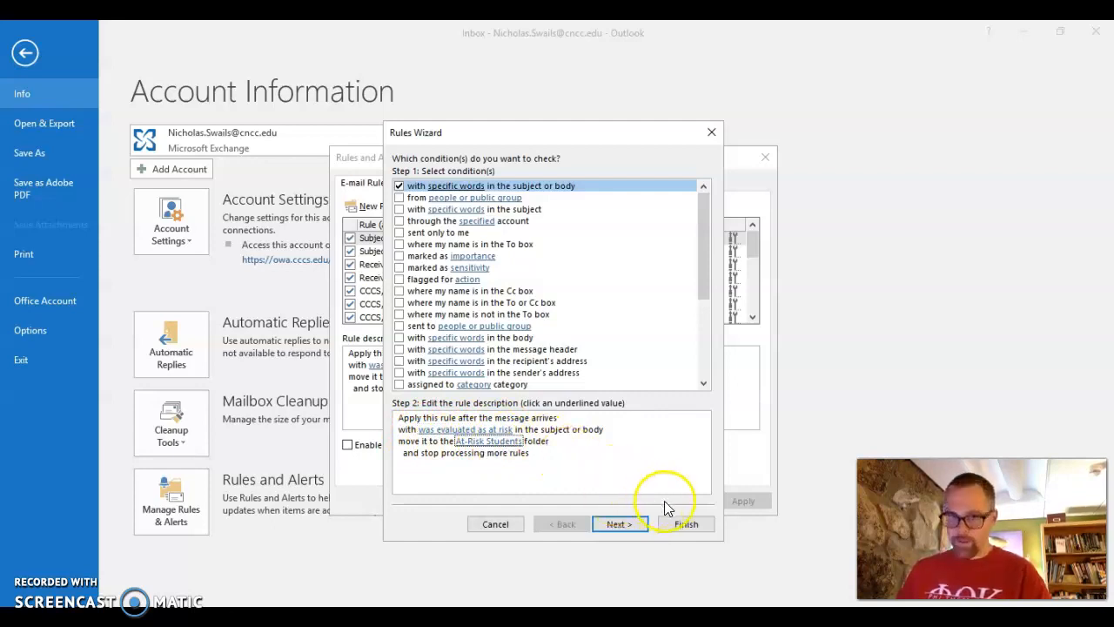
click(698, 523)
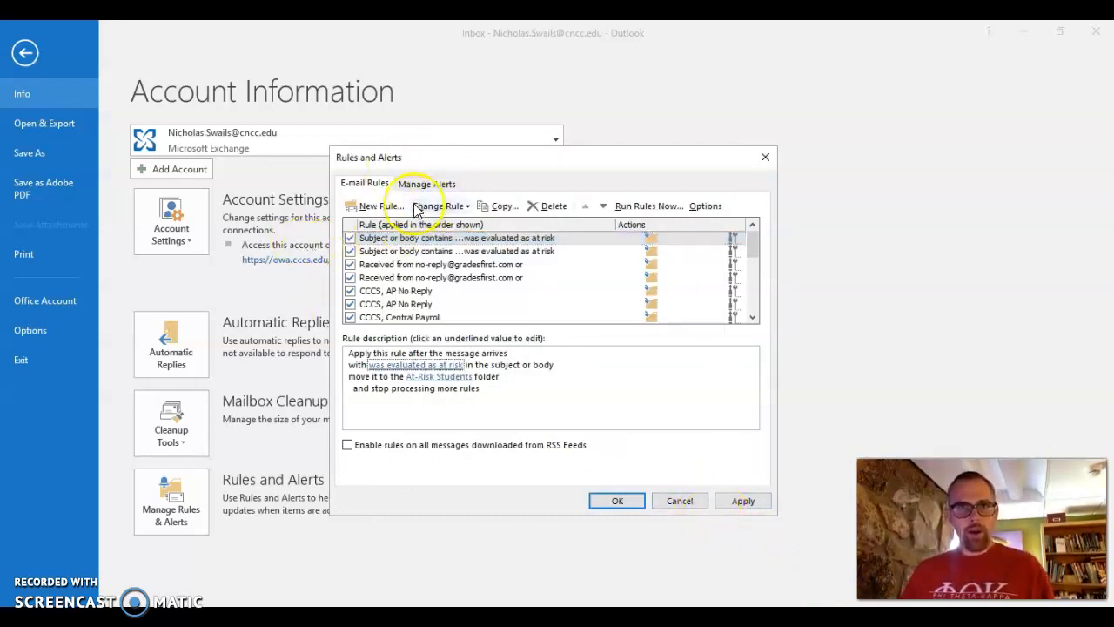
click(459, 208)
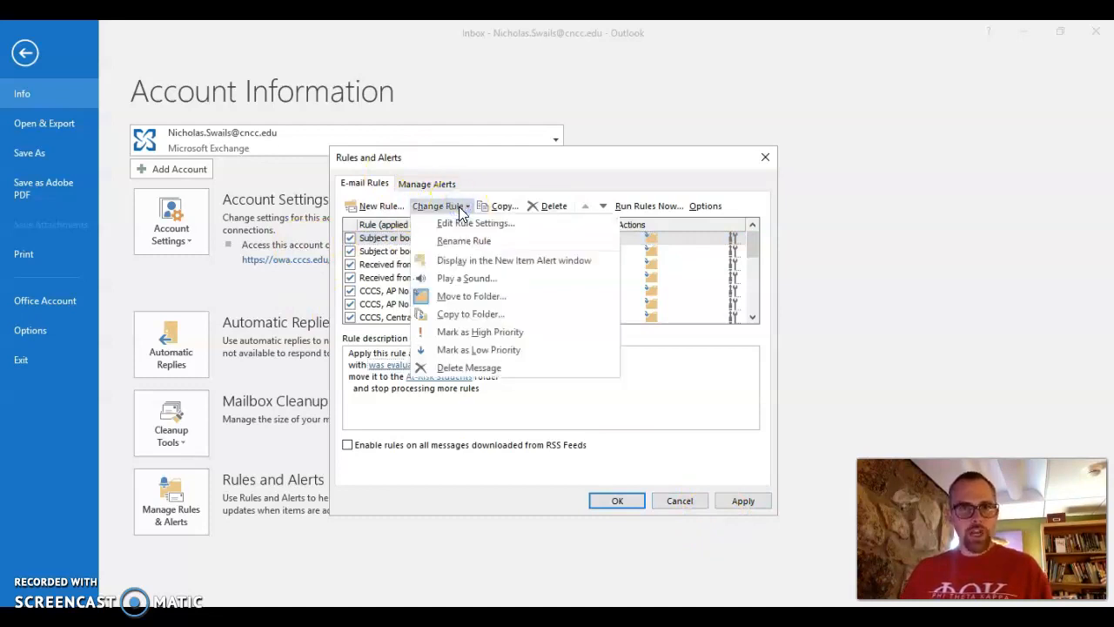
click(688, 372)
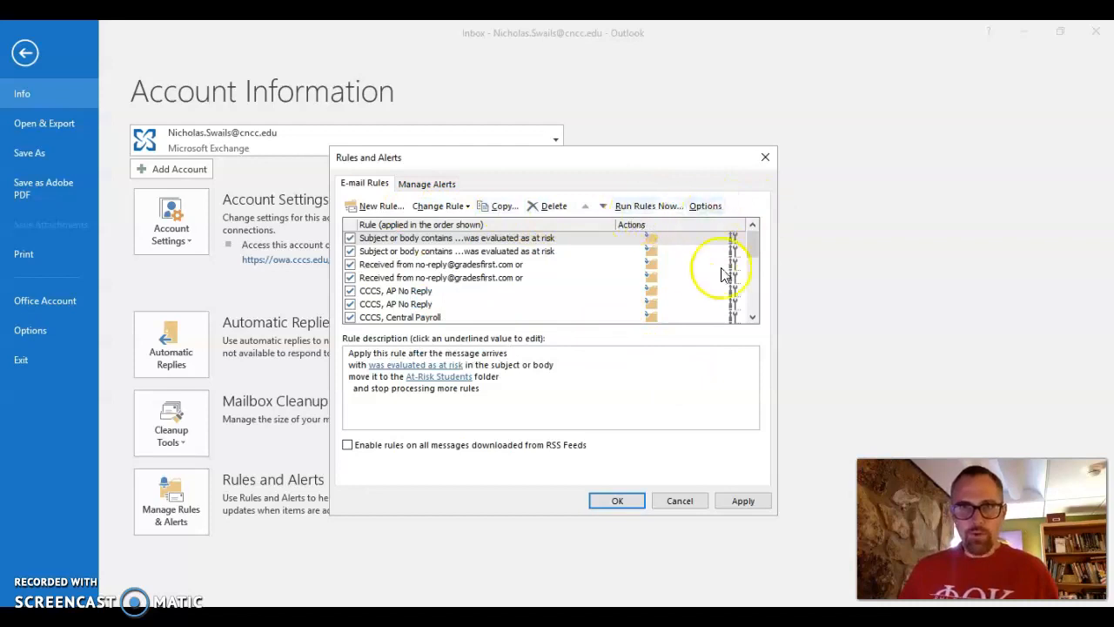
click(765, 156)
click(25, 53)
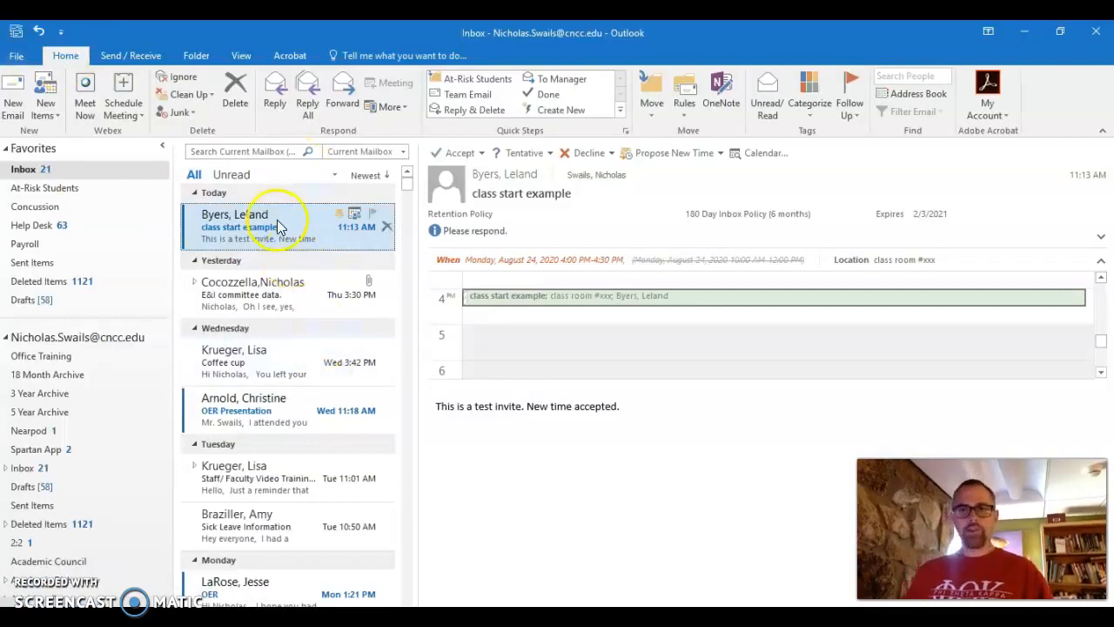
Try Always Move Messages From on the 'class start example' message, then cancel it.
right_click(279, 226)
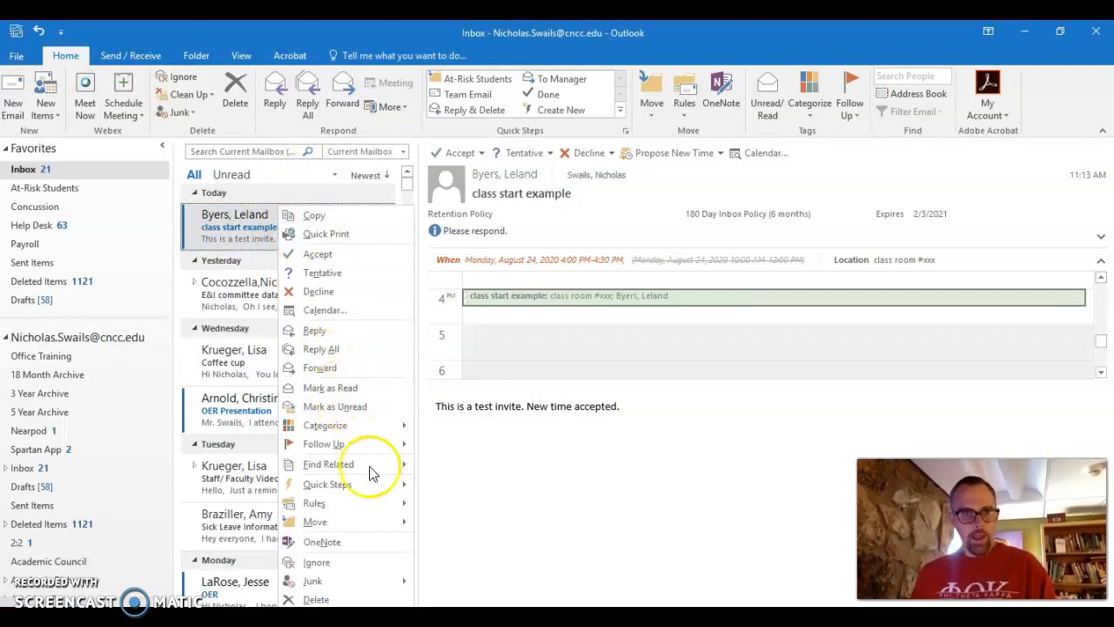
mouse_move(396, 505)
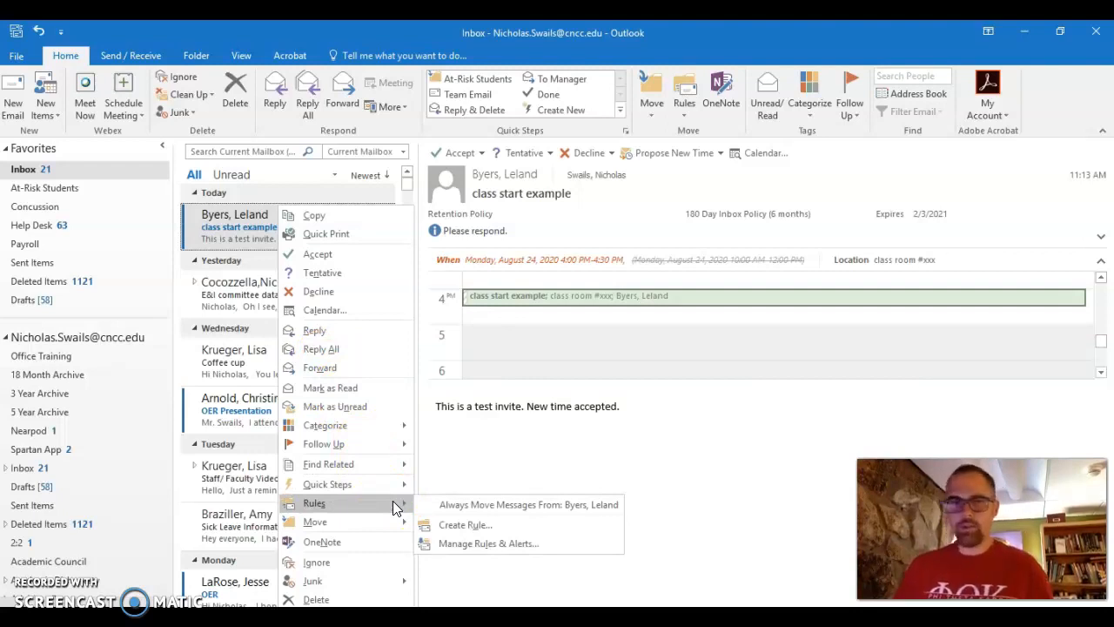
click(462, 505)
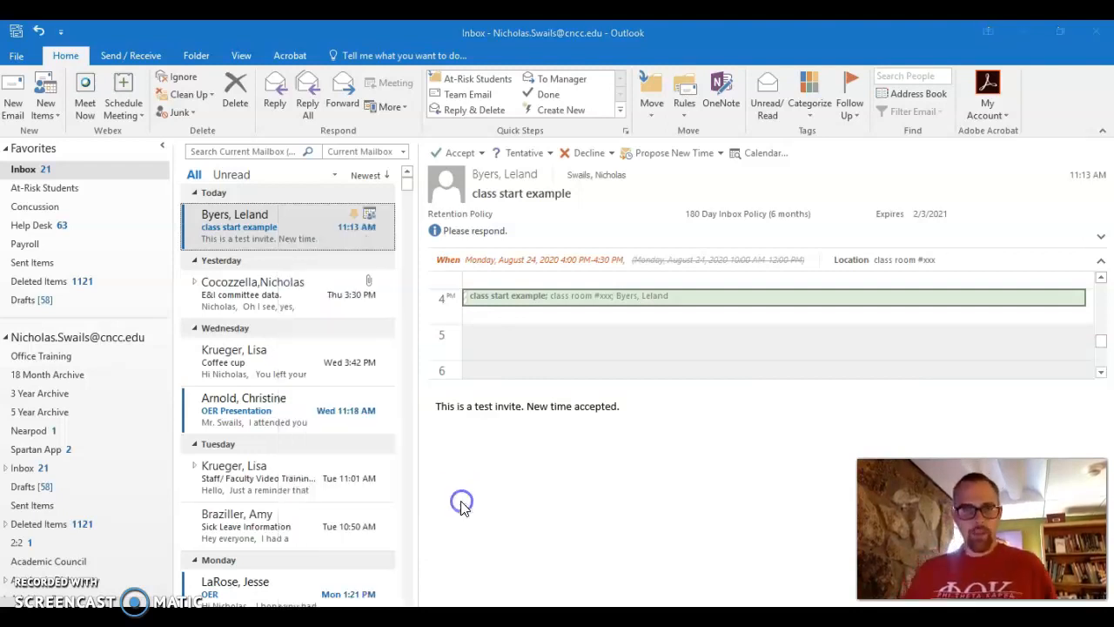
click(663, 285)
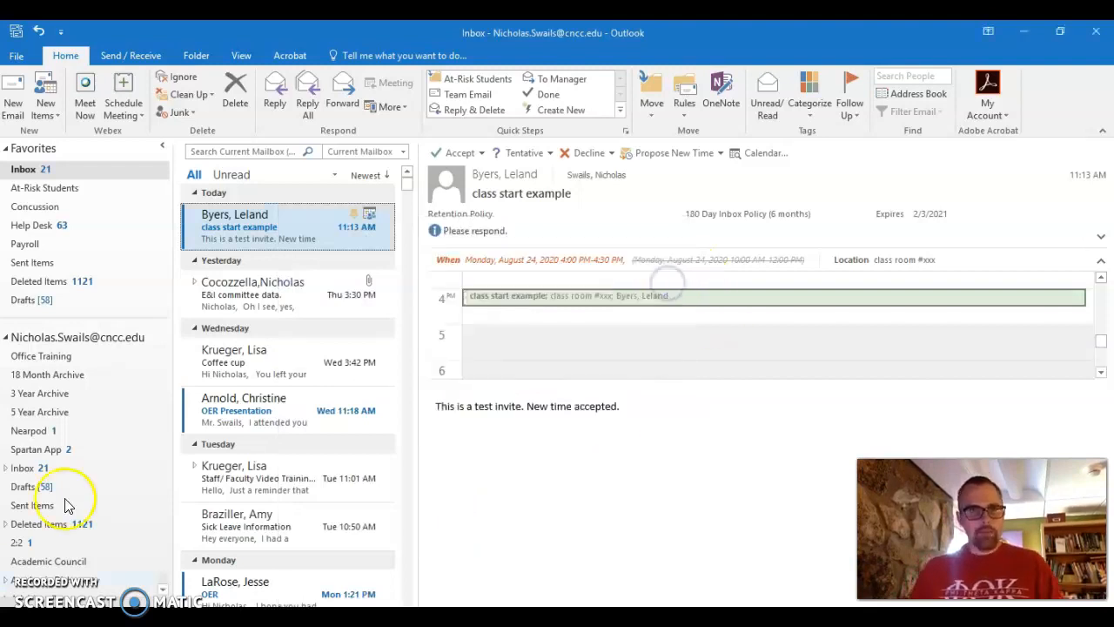
Open Create Rule for the 'class start example' message from its Rules menu.
right_click(275, 207)
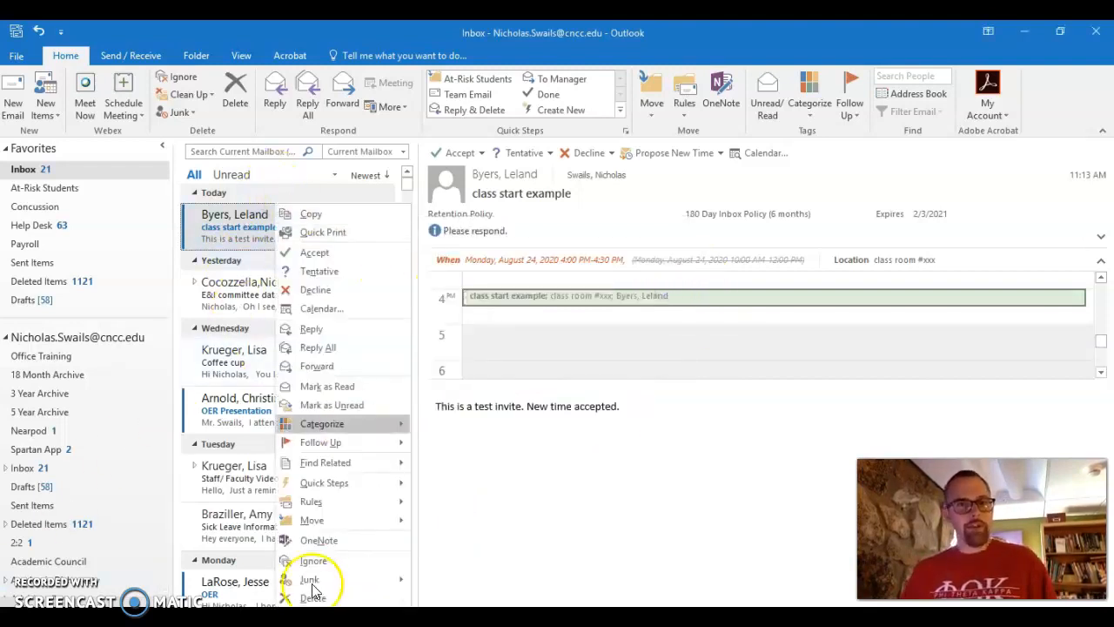
mouse_move(341, 504)
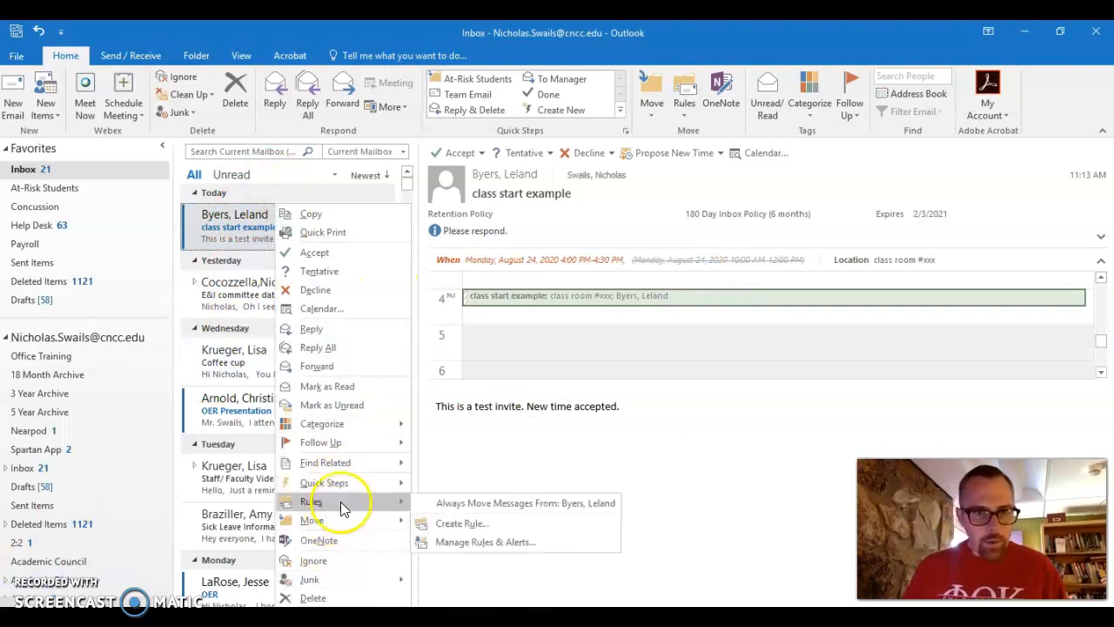
click(512, 530)
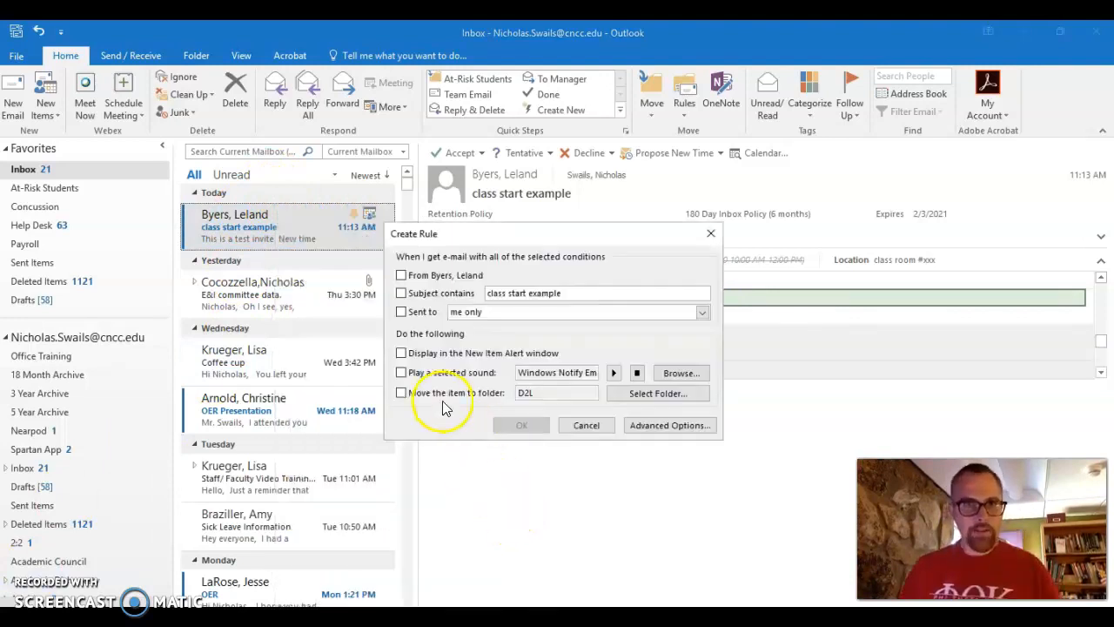
Create a rule moving mail with subject 'class start example' to Office Training, and run it now.
click(401, 294)
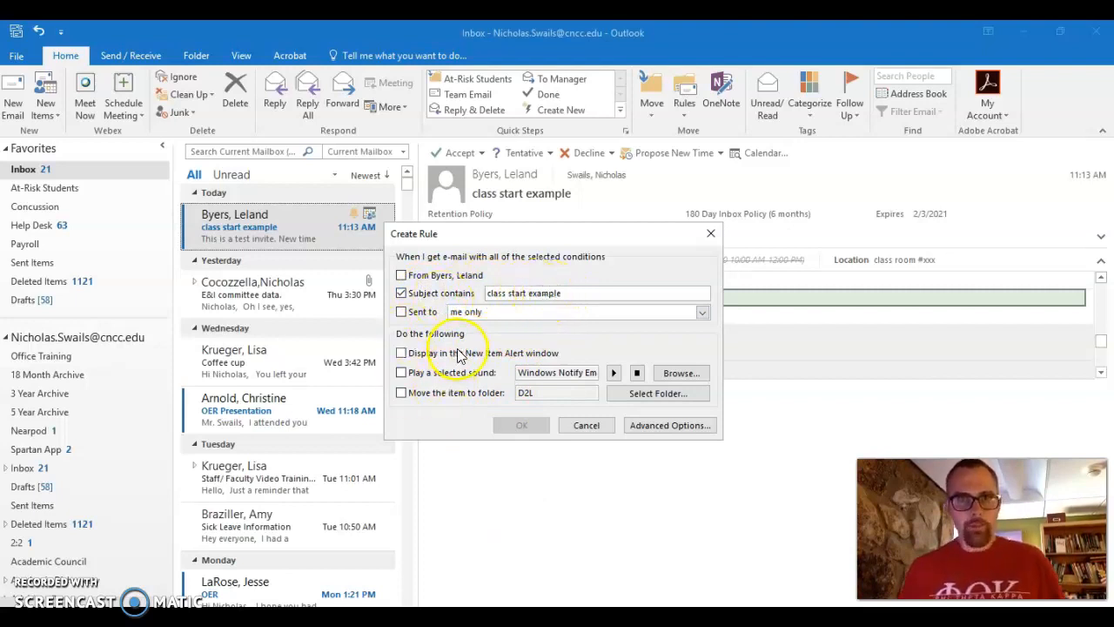
click(431, 396)
click(670, 396)
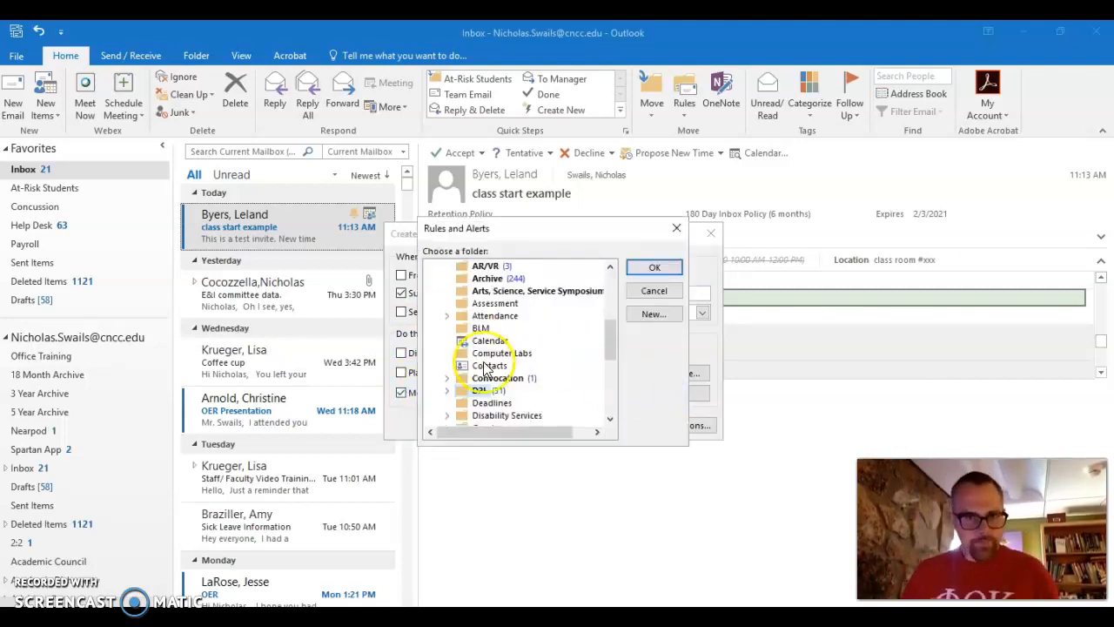
scroll(485, 355, up, 5)
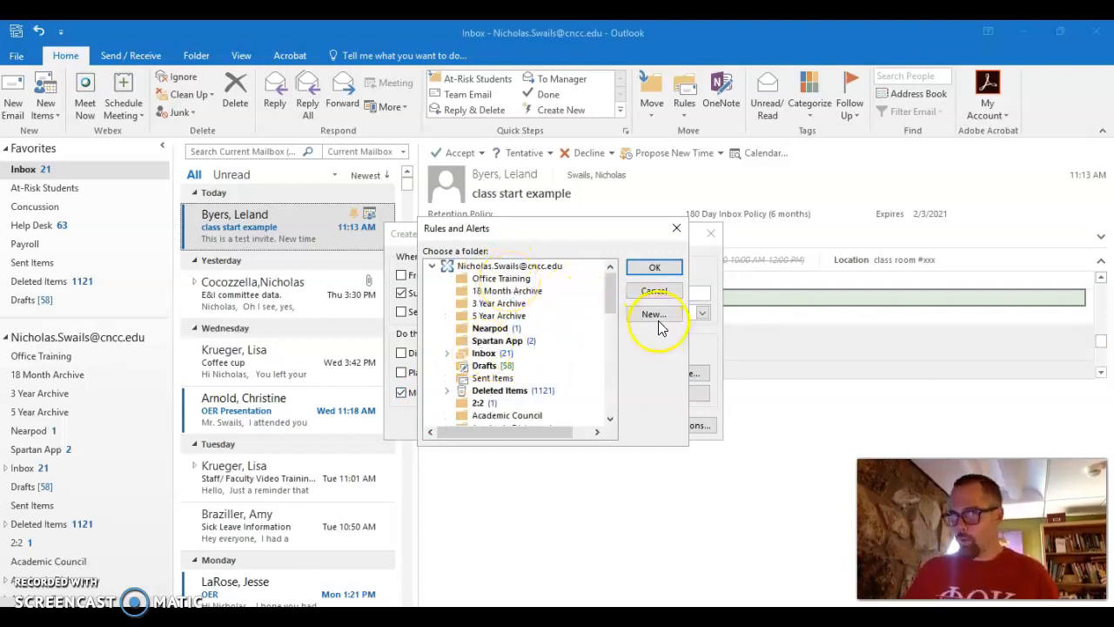
click(495, 278)
click(654, 268)
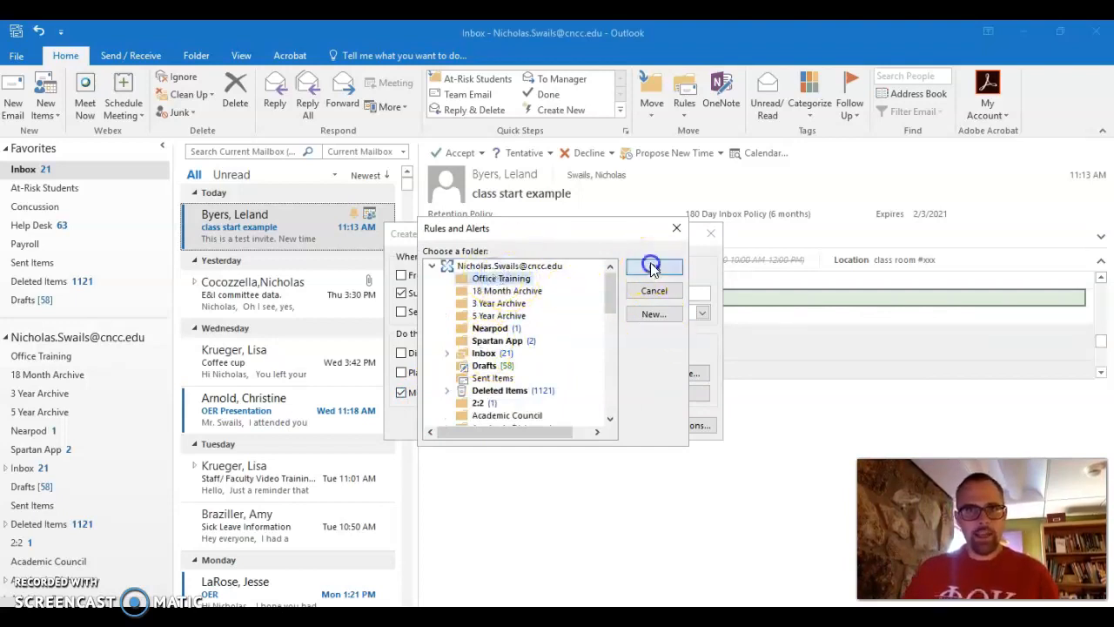
click(514, 425)
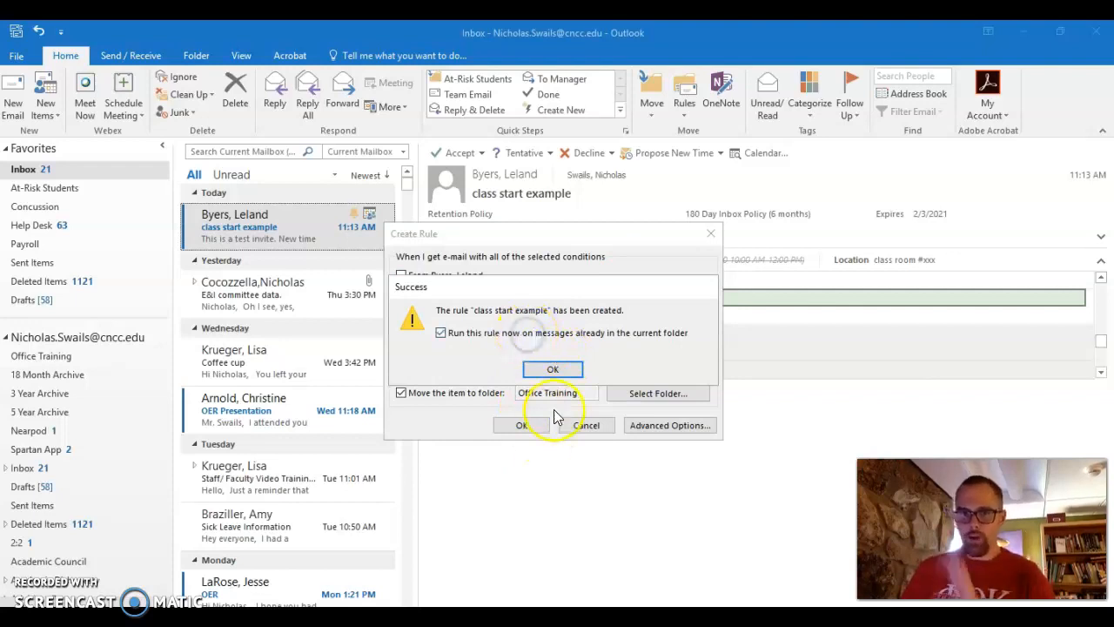
click(552, 369)
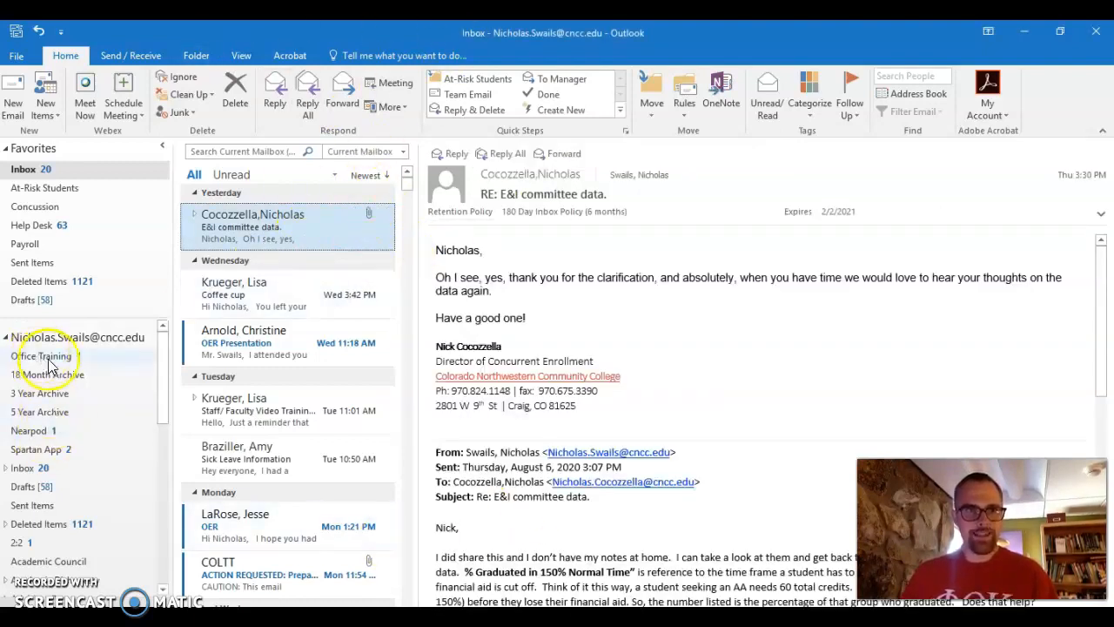
Add the Office Training folder to Favorites, between Payroll and Sent Items.
drag(41, 363, 51, 254)
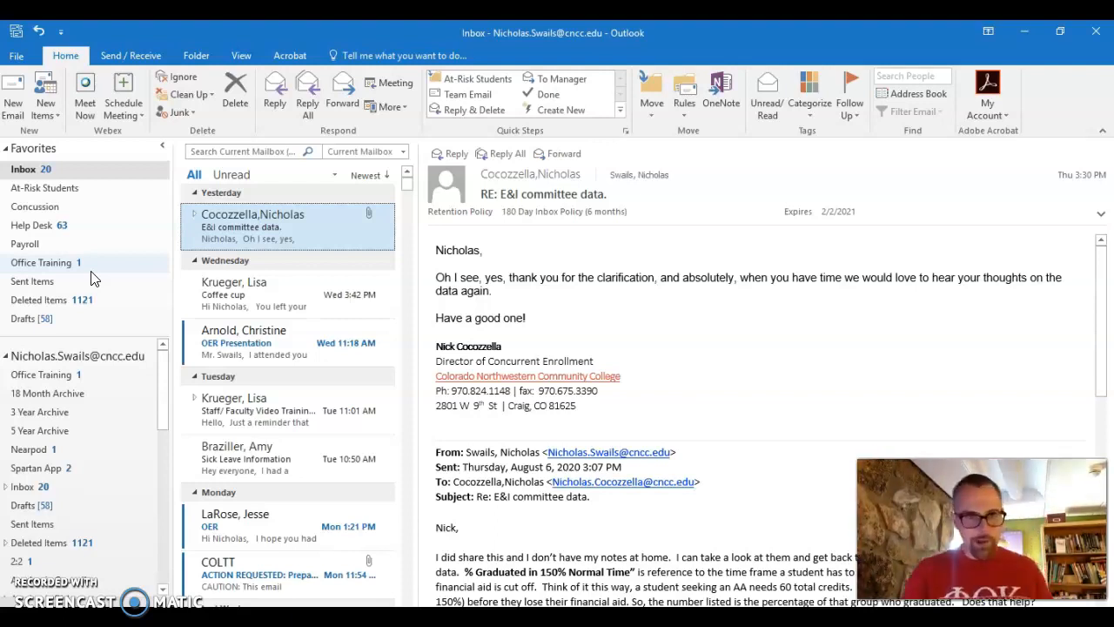
Try automatic replies with a date range, view inside and outside organization messages, then cancel.
click(17, 56)
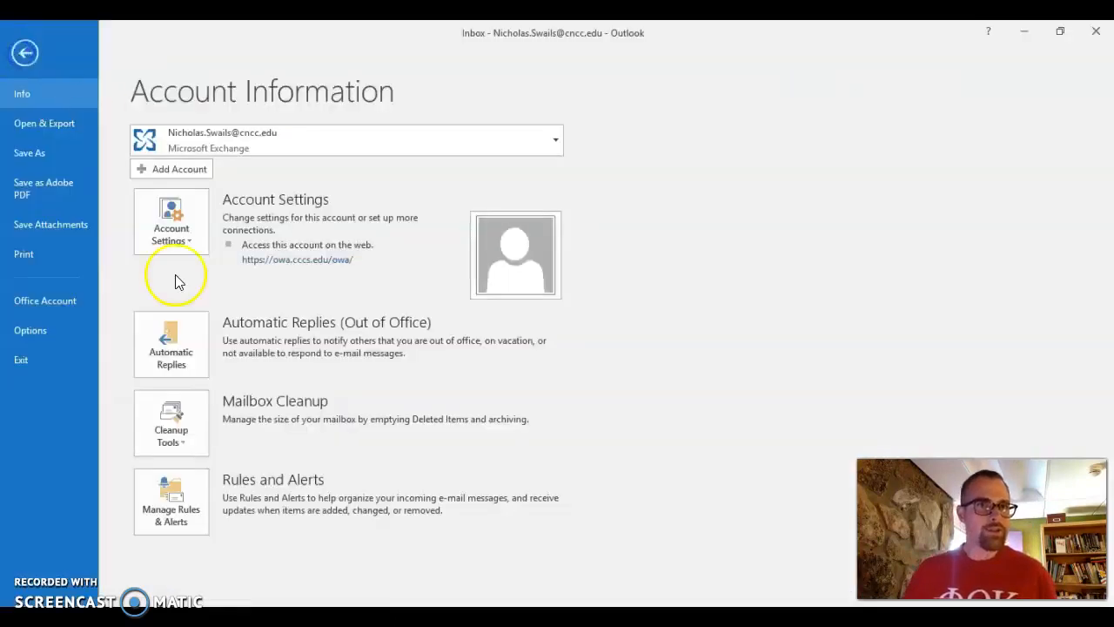
click(177, 346)
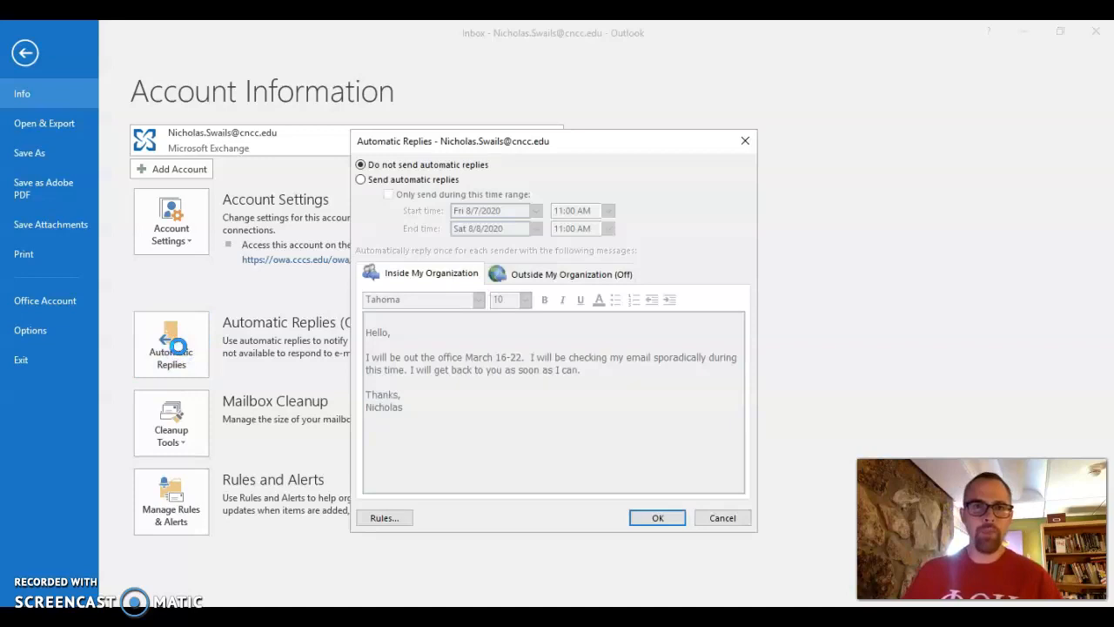
click(415, 177)
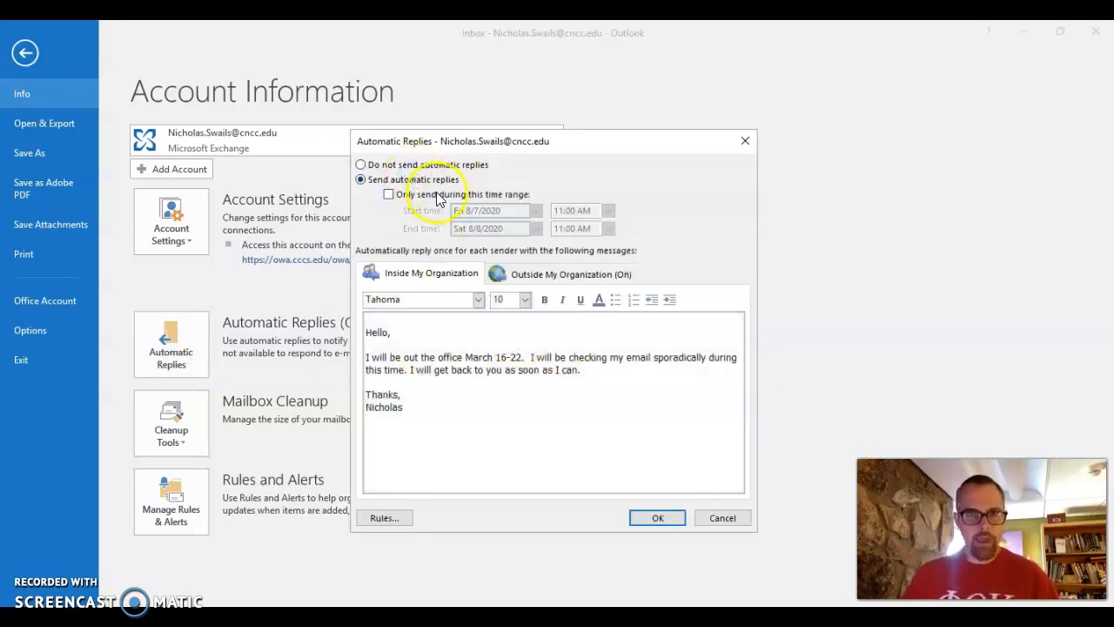
click(439, 195)
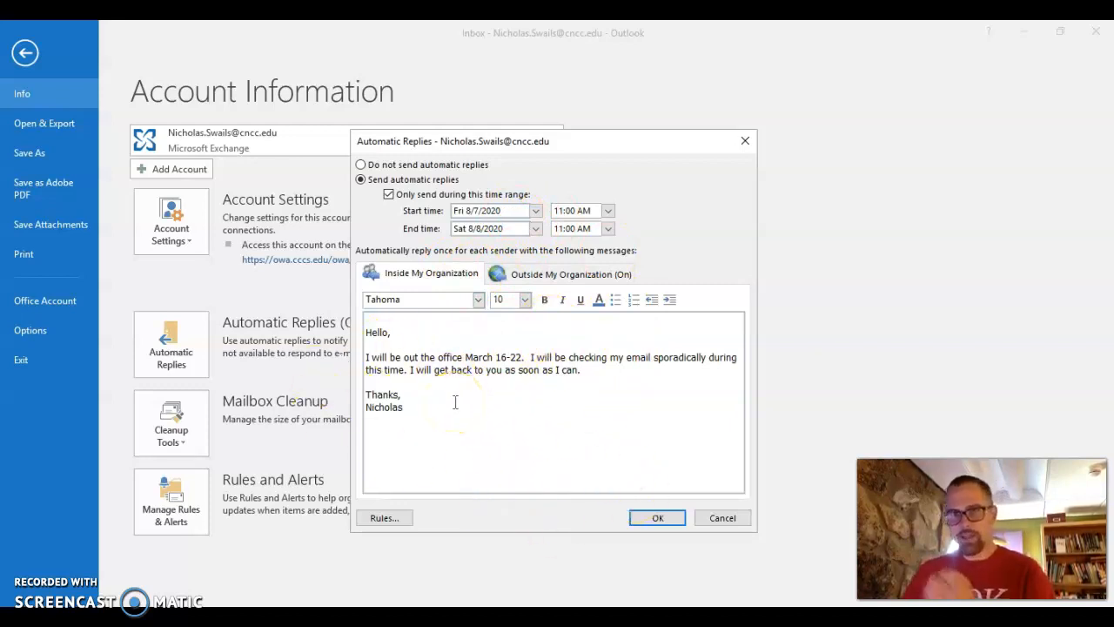
click(523, 273)
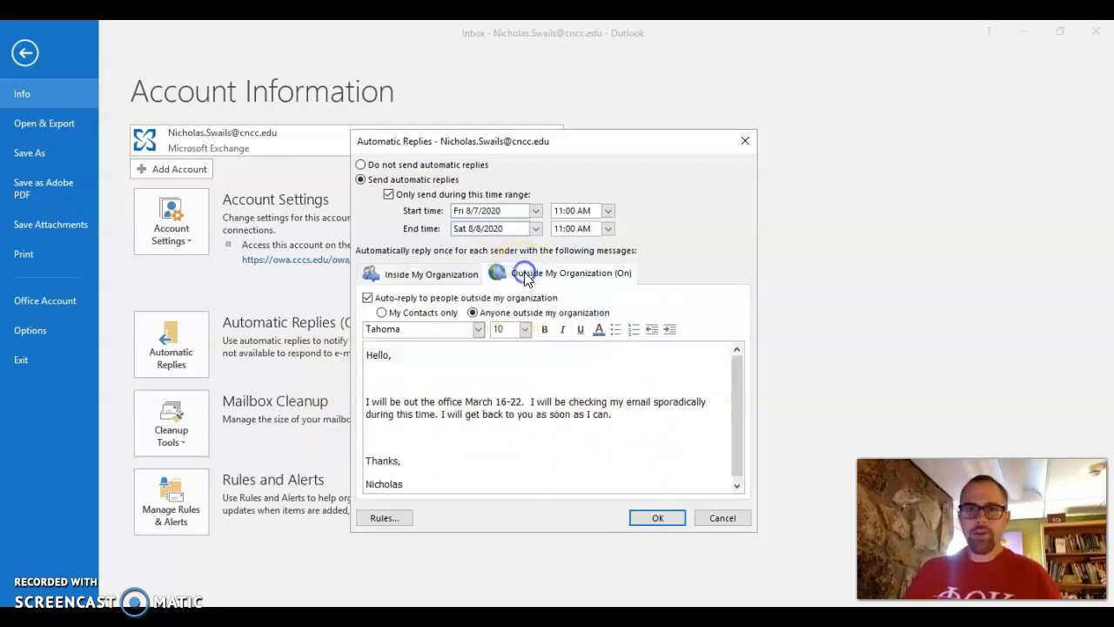
click(561, 401)
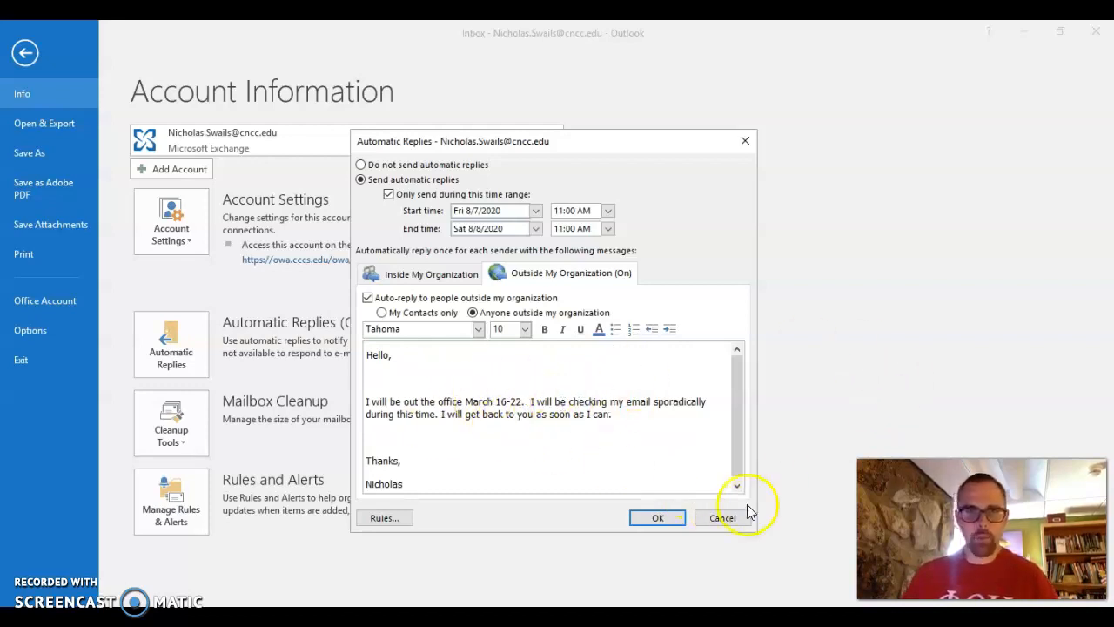
click(451, 280)
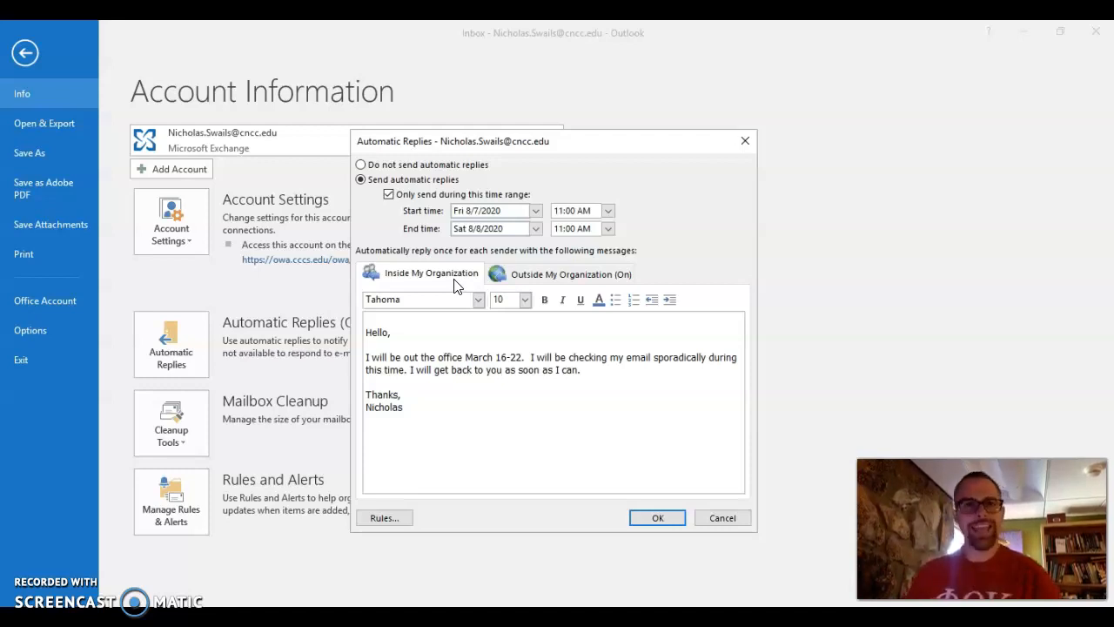
click(731, 518)
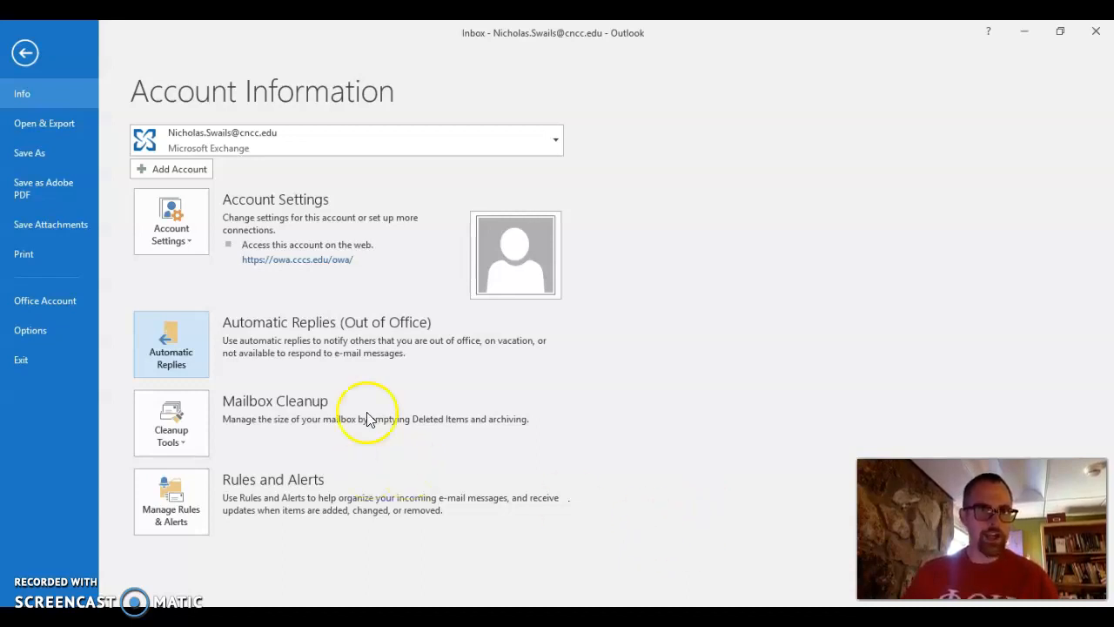
Review the configured e-mail accounts in Account Settings, then close the dialog.
click(177, 242)
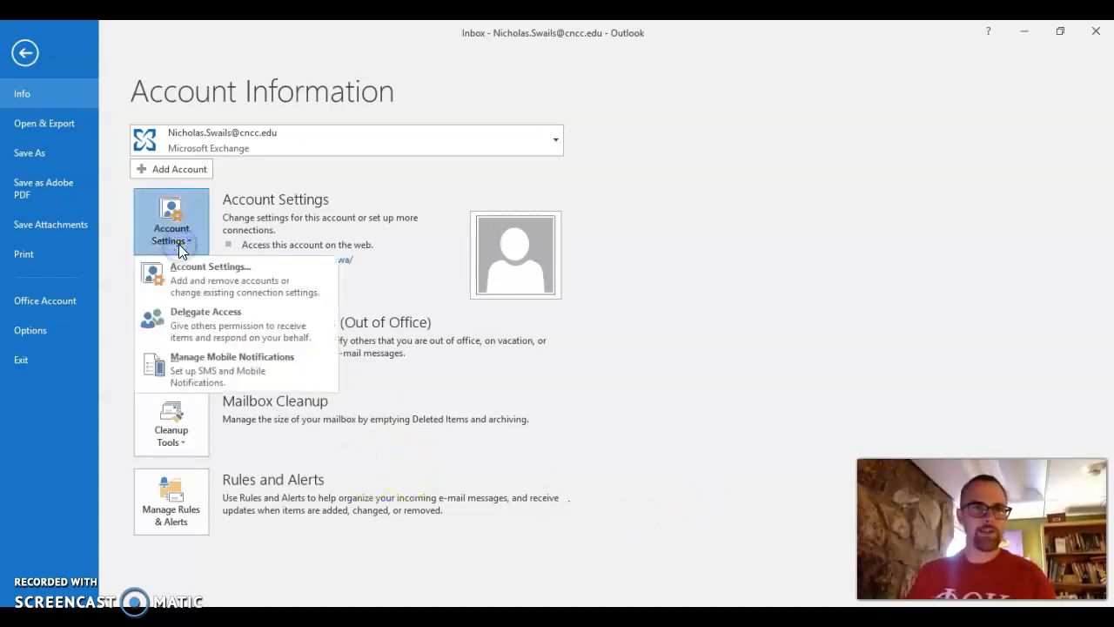
click(207, 287)
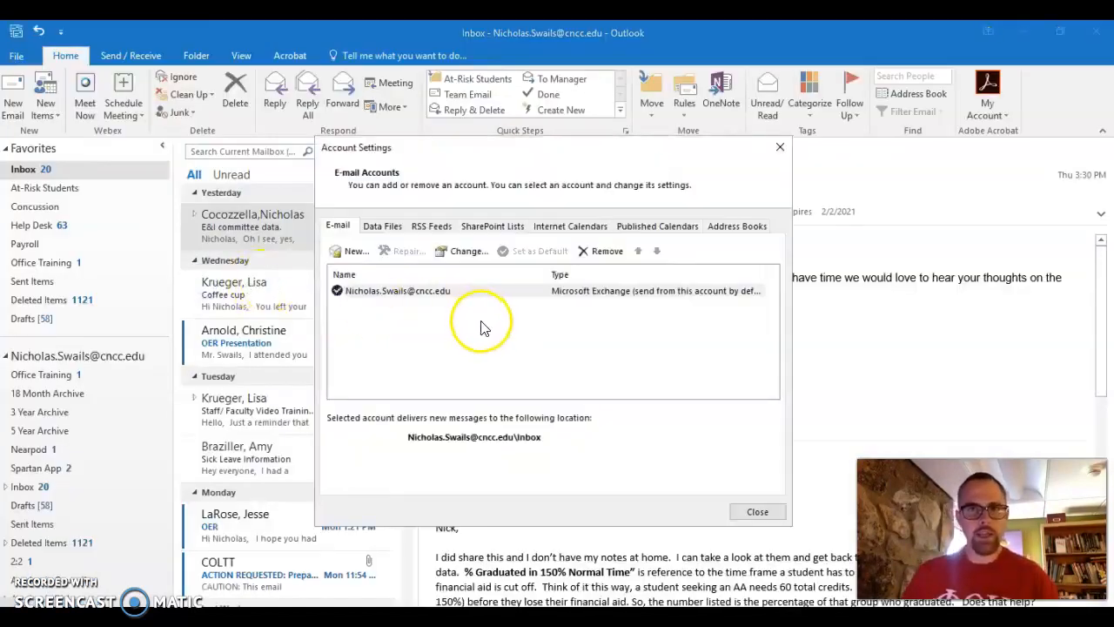
click(759, 511)
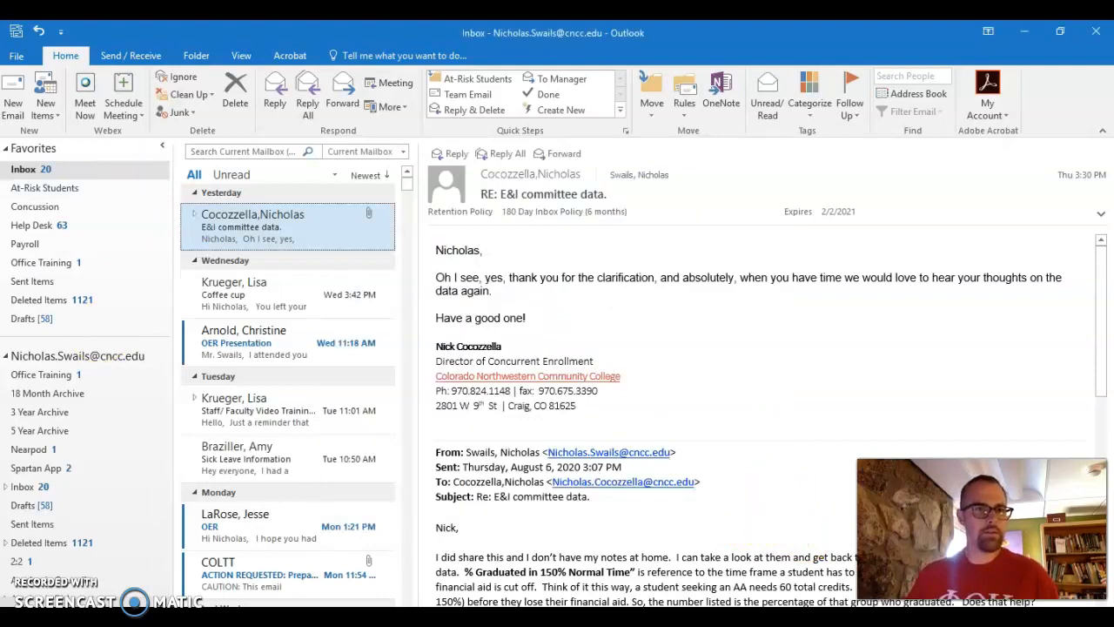
mouse_move(75, 605)
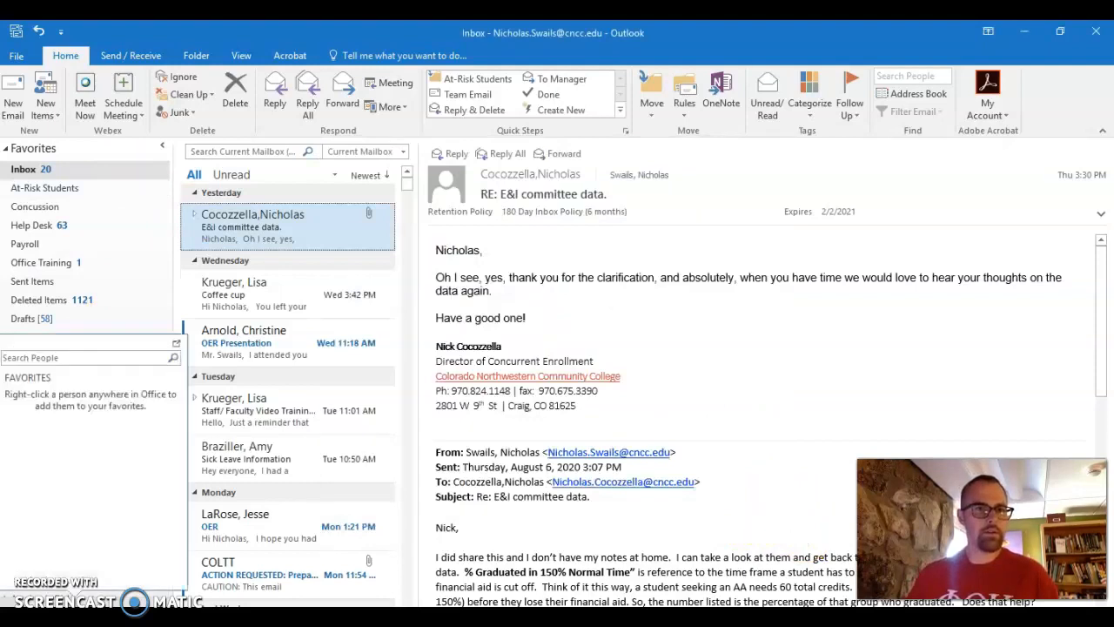
Open Outlook Options at the Mail page showing compose and signature settings.
click(16, 55)
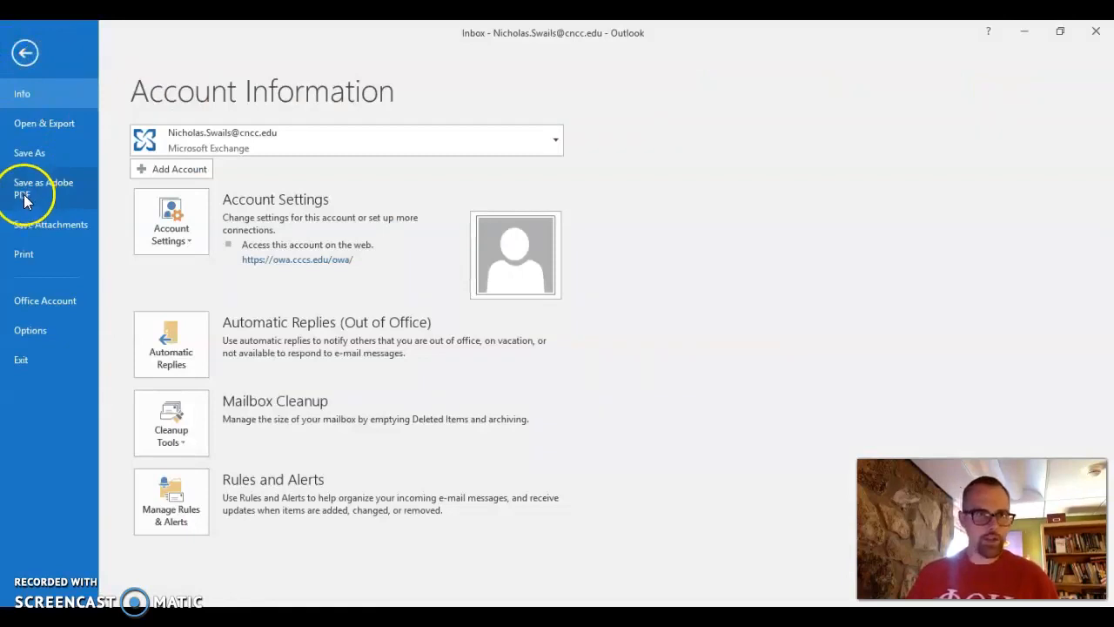
click(34, 329)
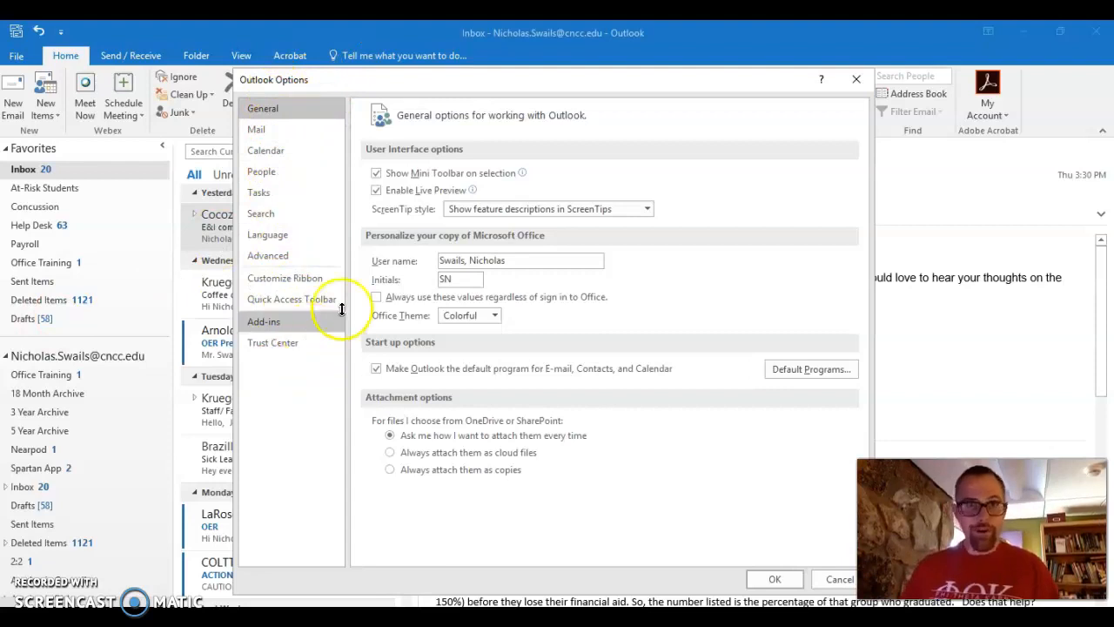
click(280, 135)
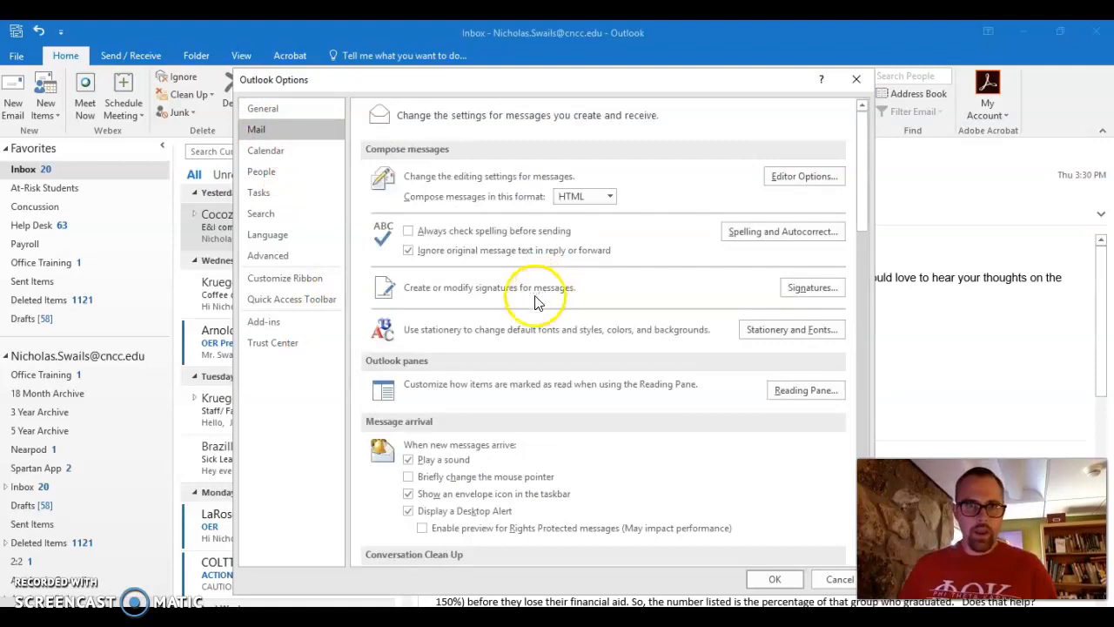
Create an 'Office Training' signature with a name, the title Instructor, and a phone number.
click(806, 289)
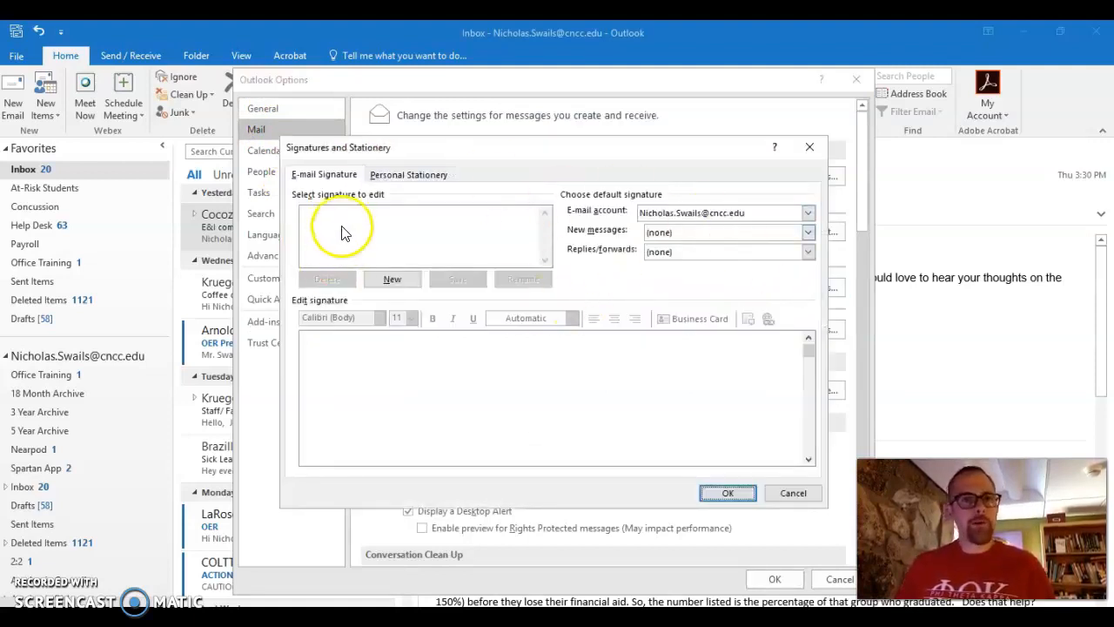
click(392, 280)
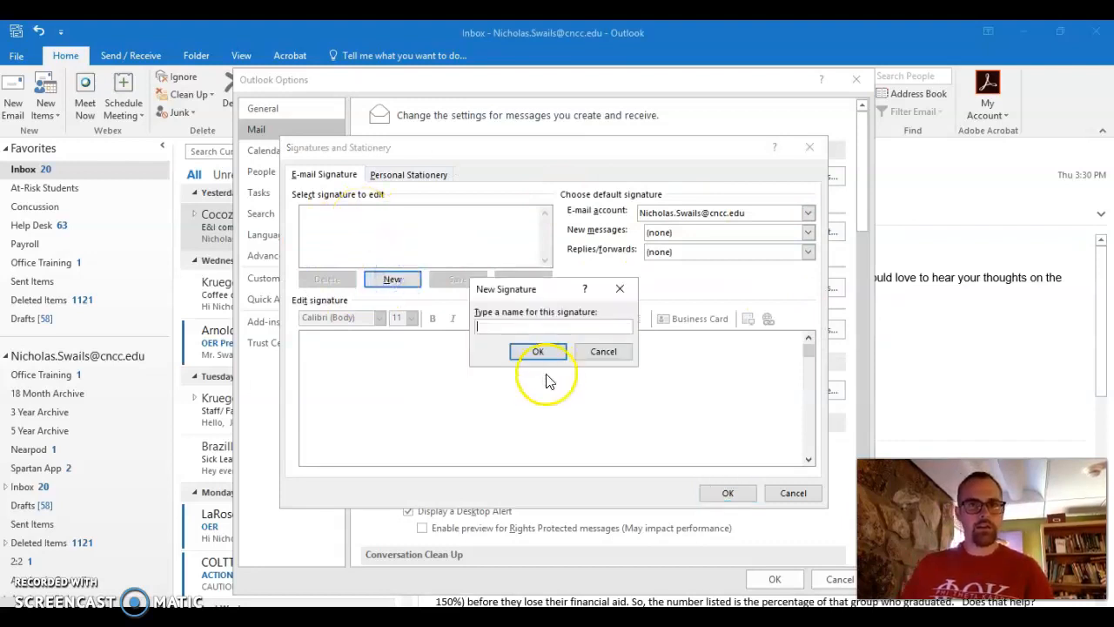
text(Office Training)
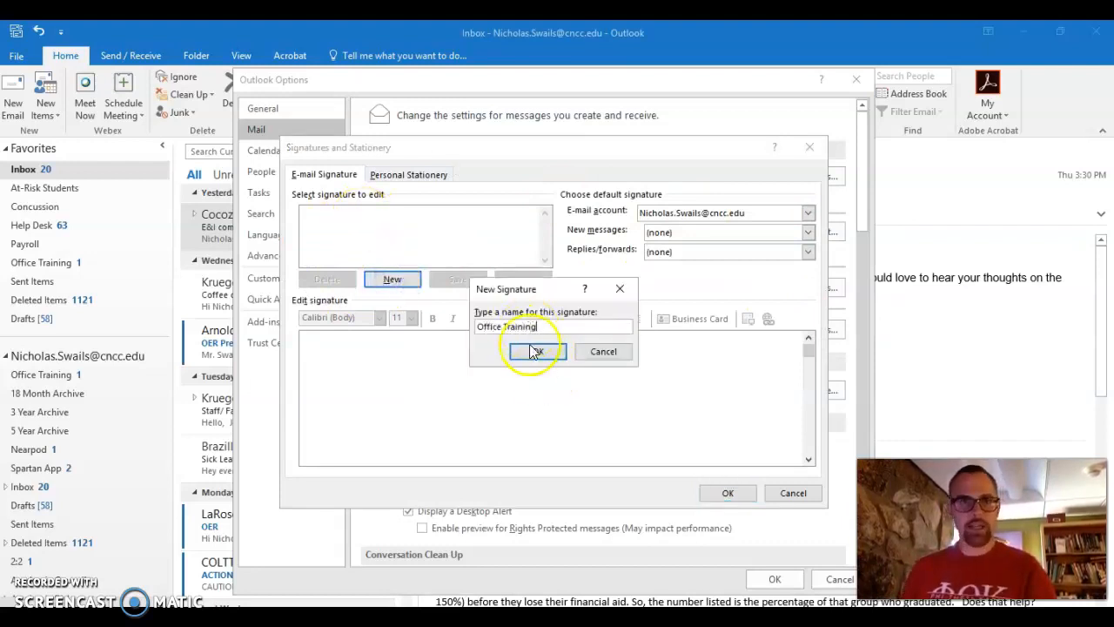
click(537, 351)
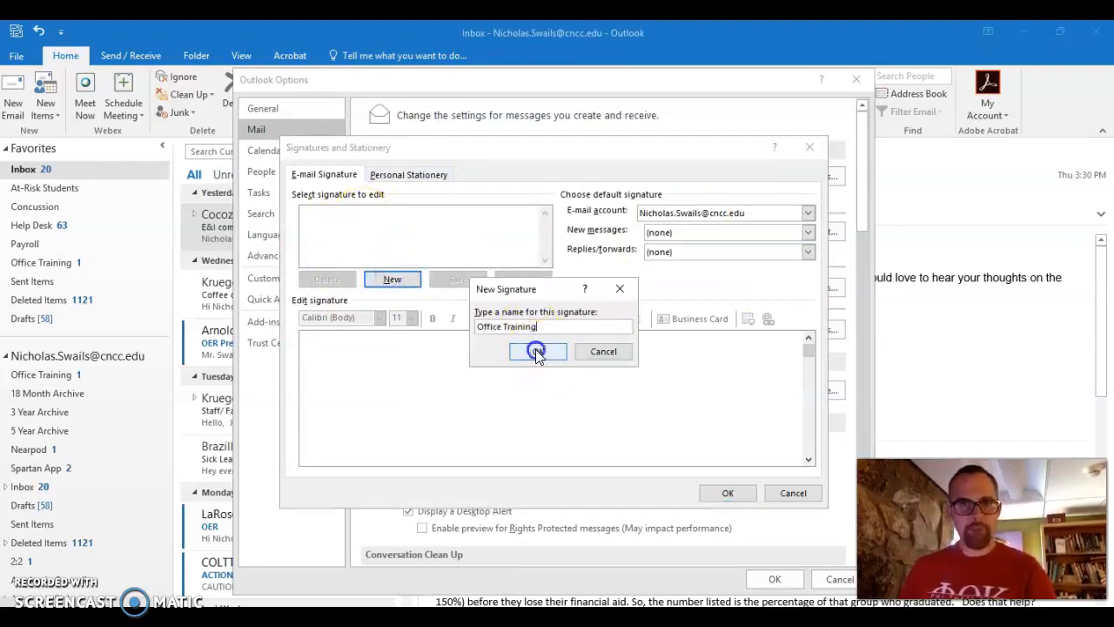
click(370, 359)
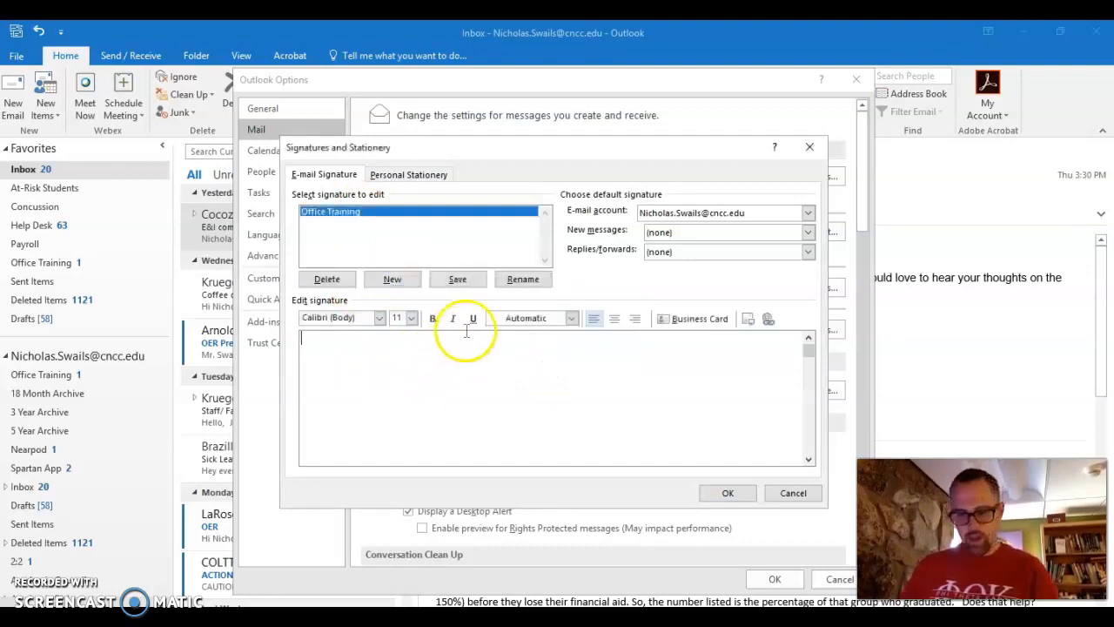
click(216, 216)
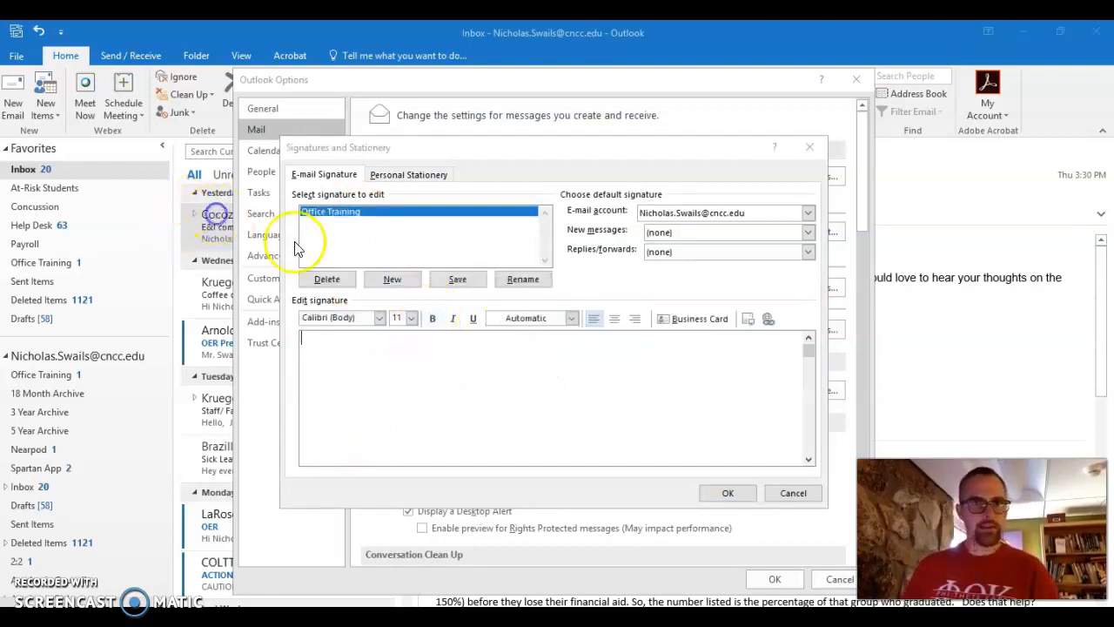
click(349, 398)
text(Nicholas )
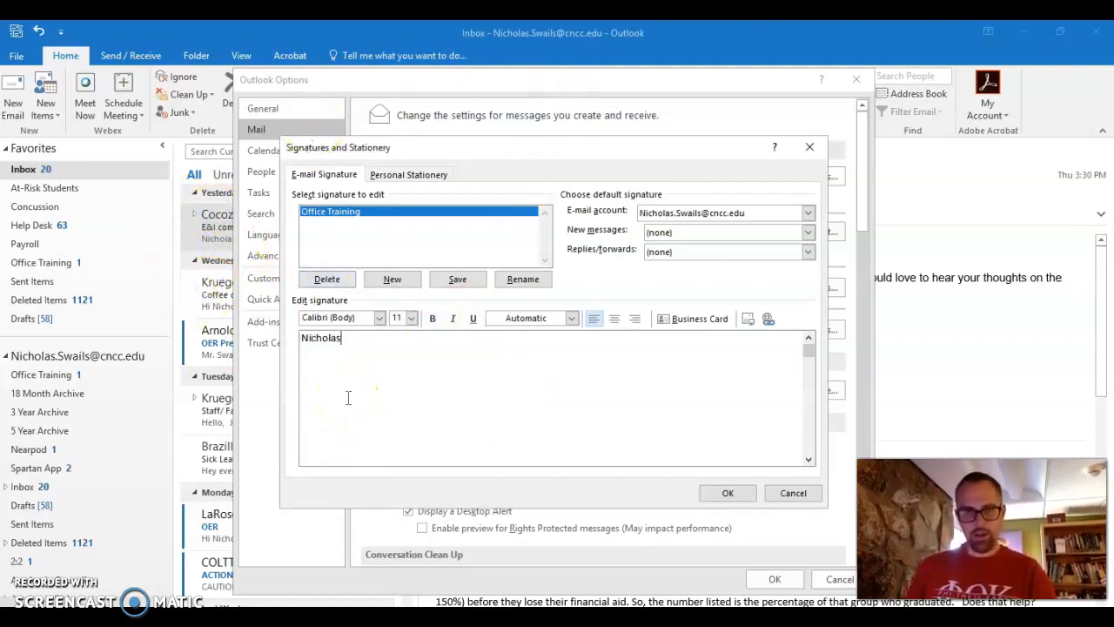
text(Inst)
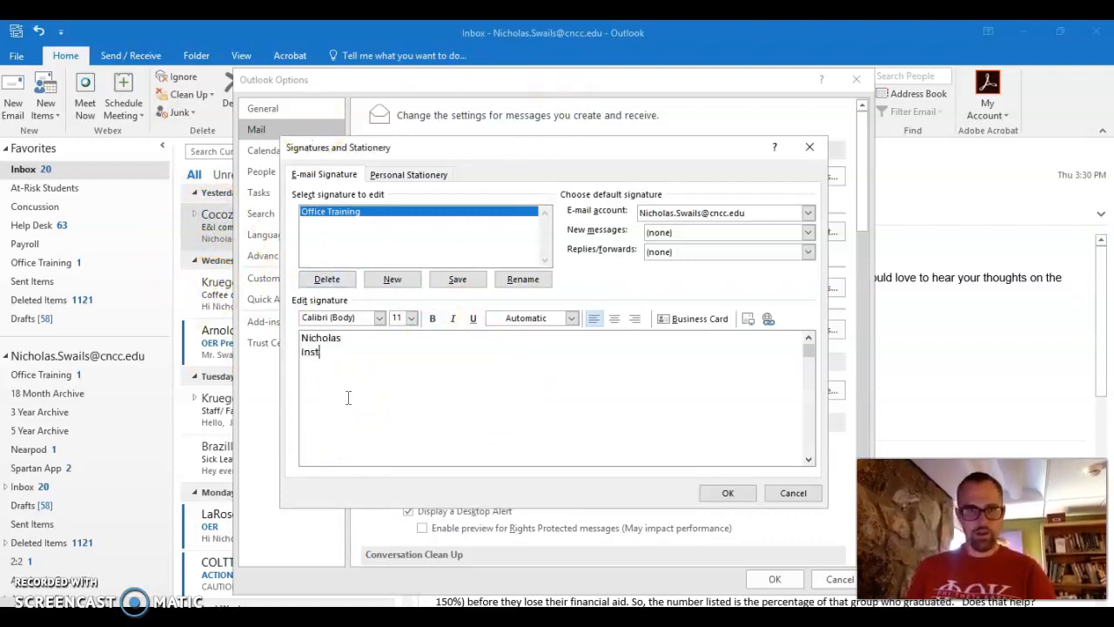
text(ructor)
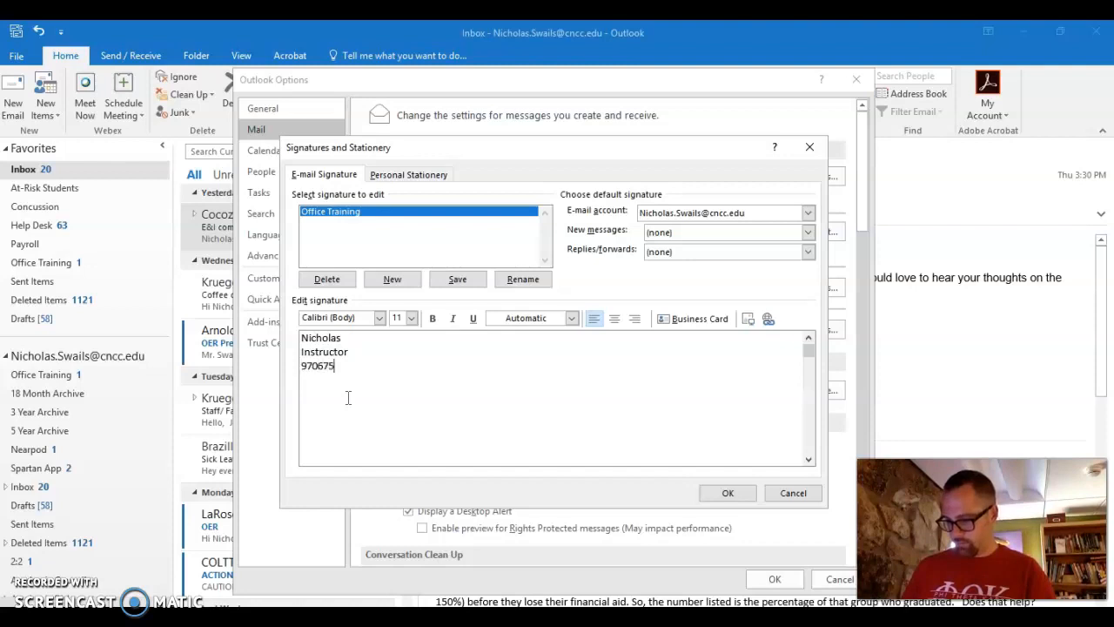
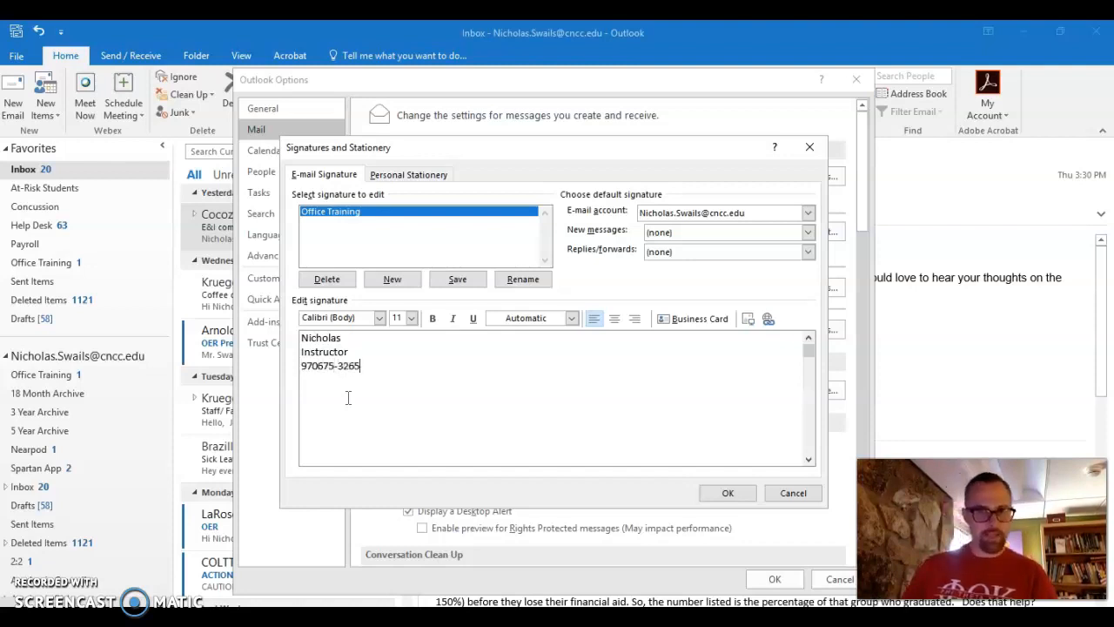
Make Office Training the default signature for new messages and begin a second signature.
click(671, 232)
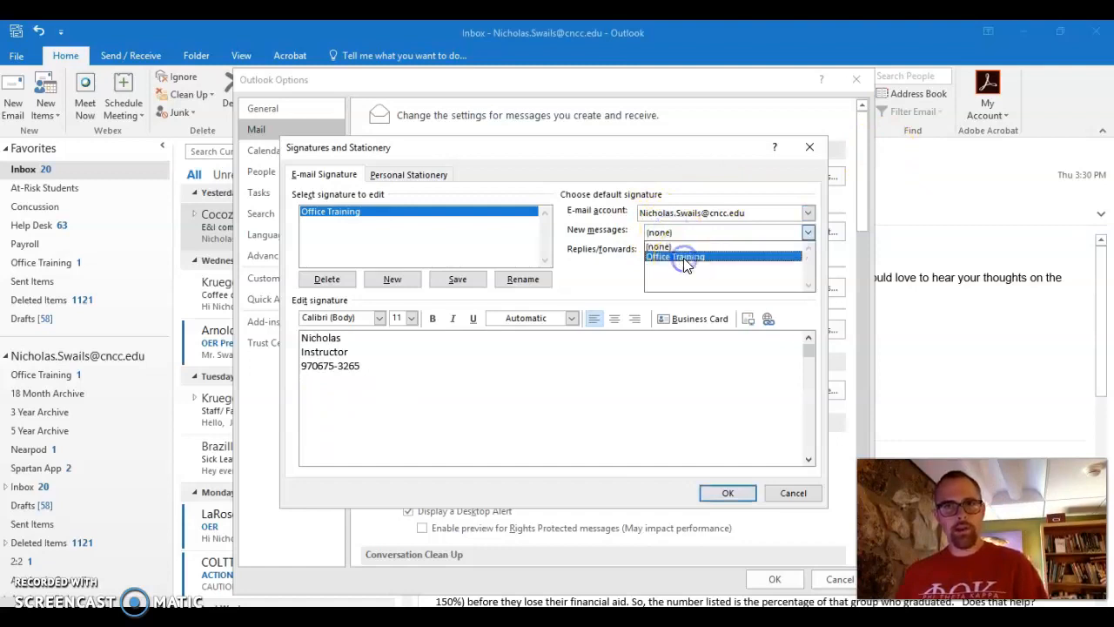
click(683, 257)
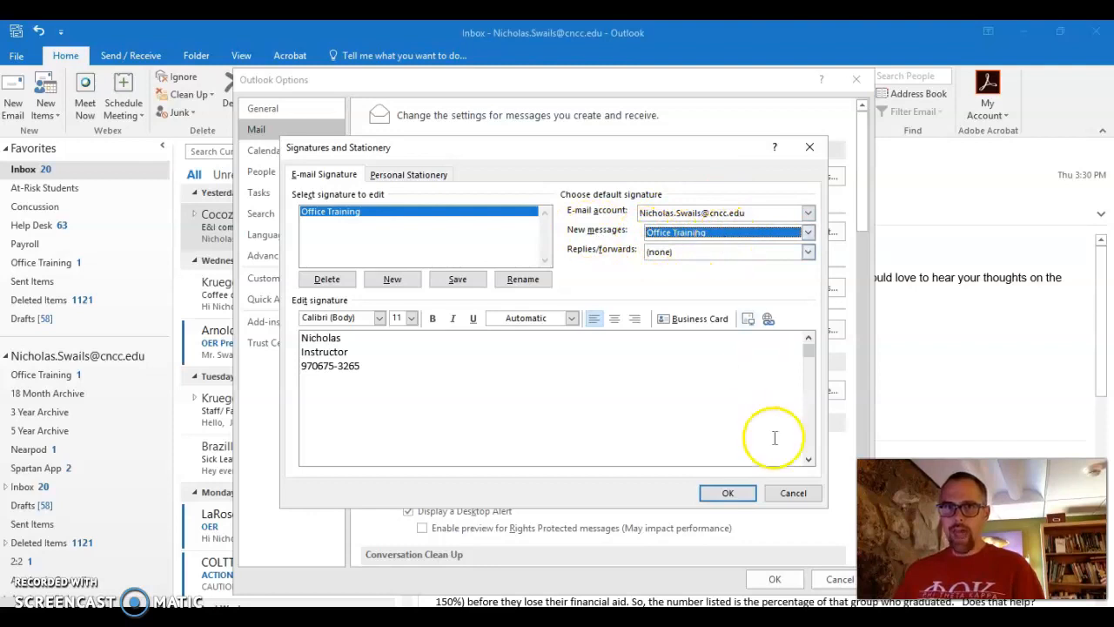
click(728, 493)
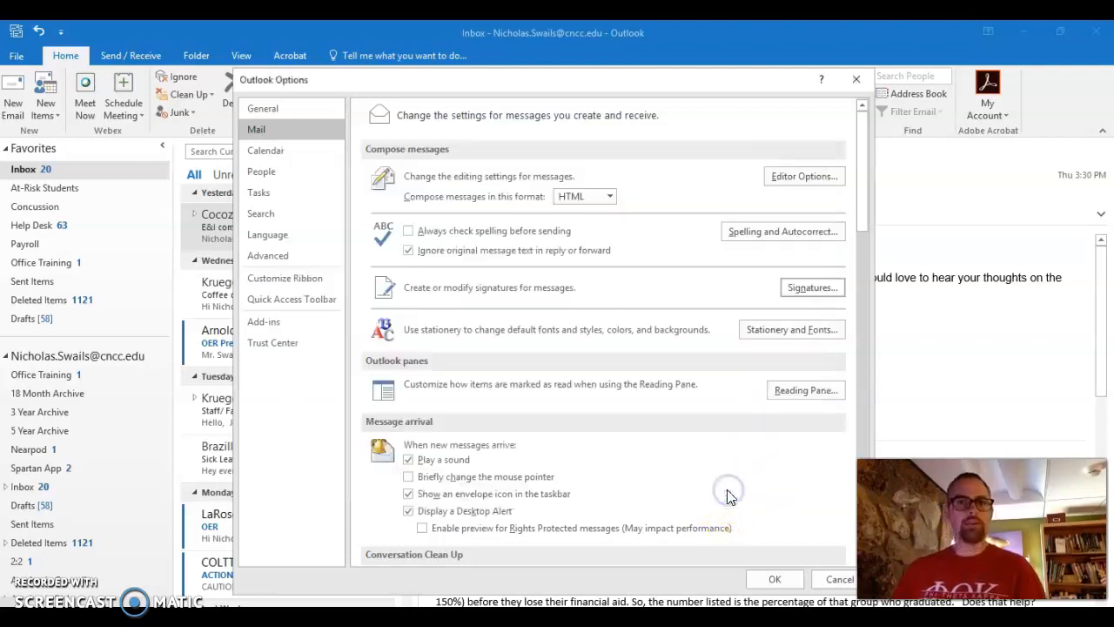
click(809, 288)
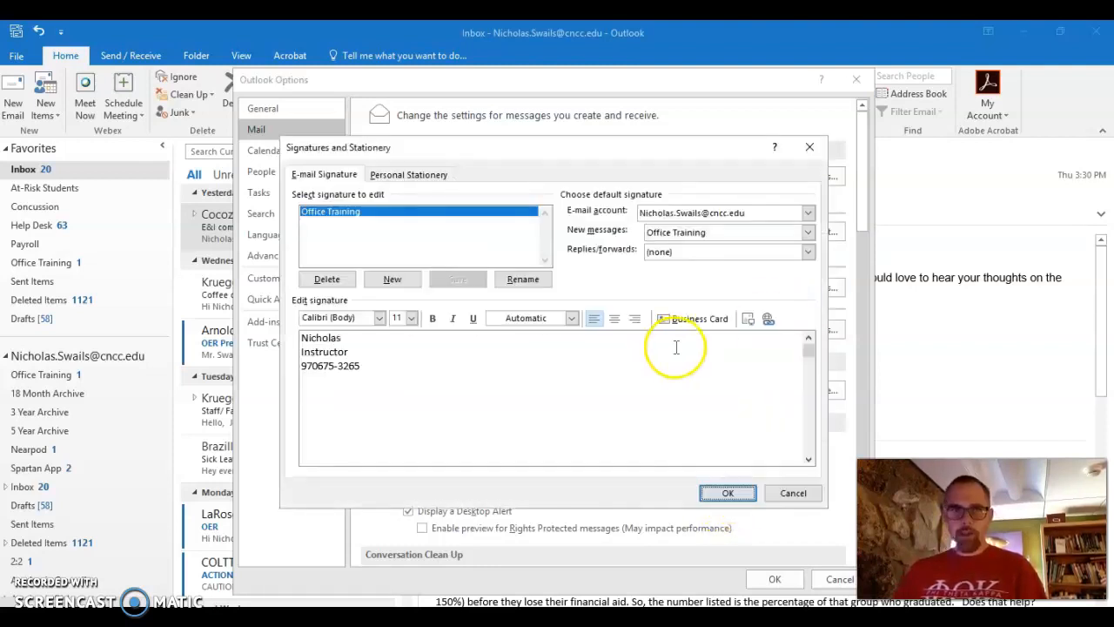
click(389, 283)
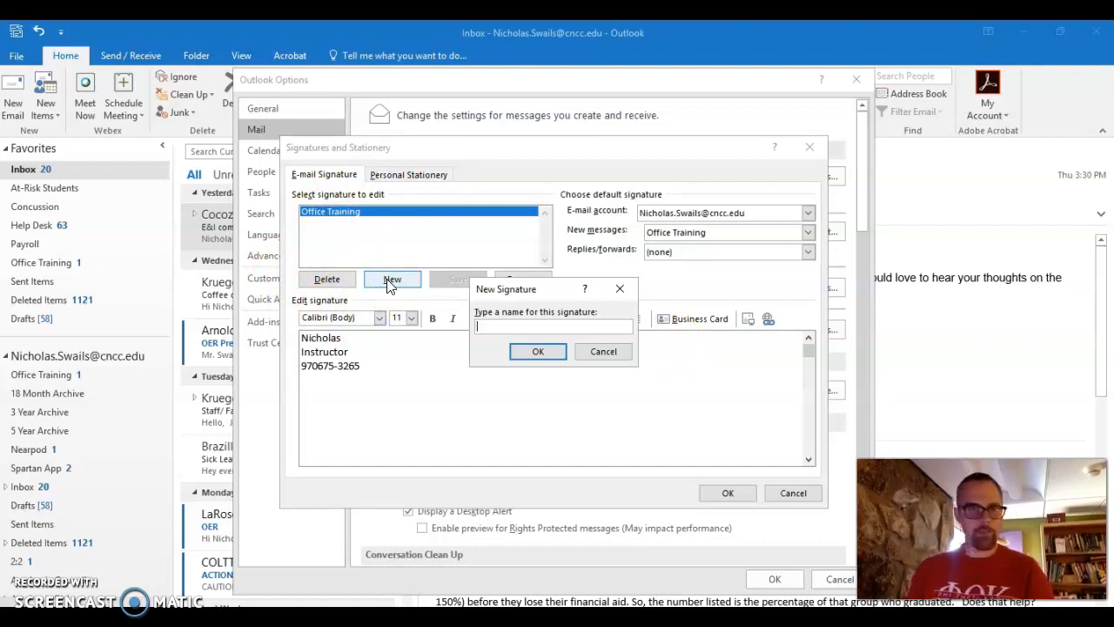
Create an 'Office short' signature of initials, default for replies/forwards, and close Options.
text(Office short)
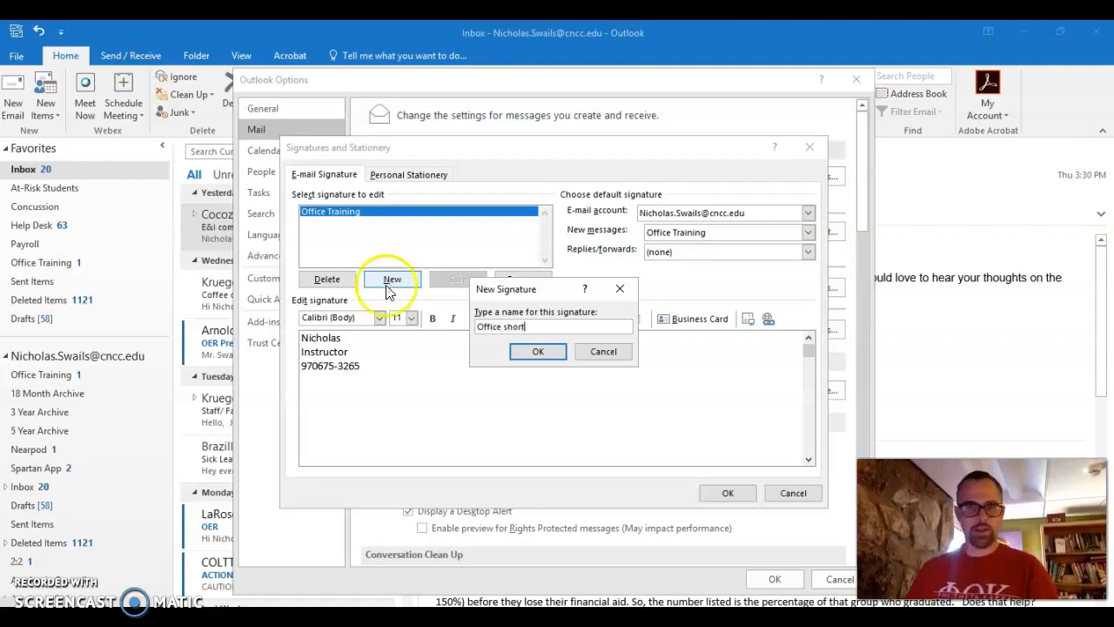
click(527, 351)
click(361, 357)
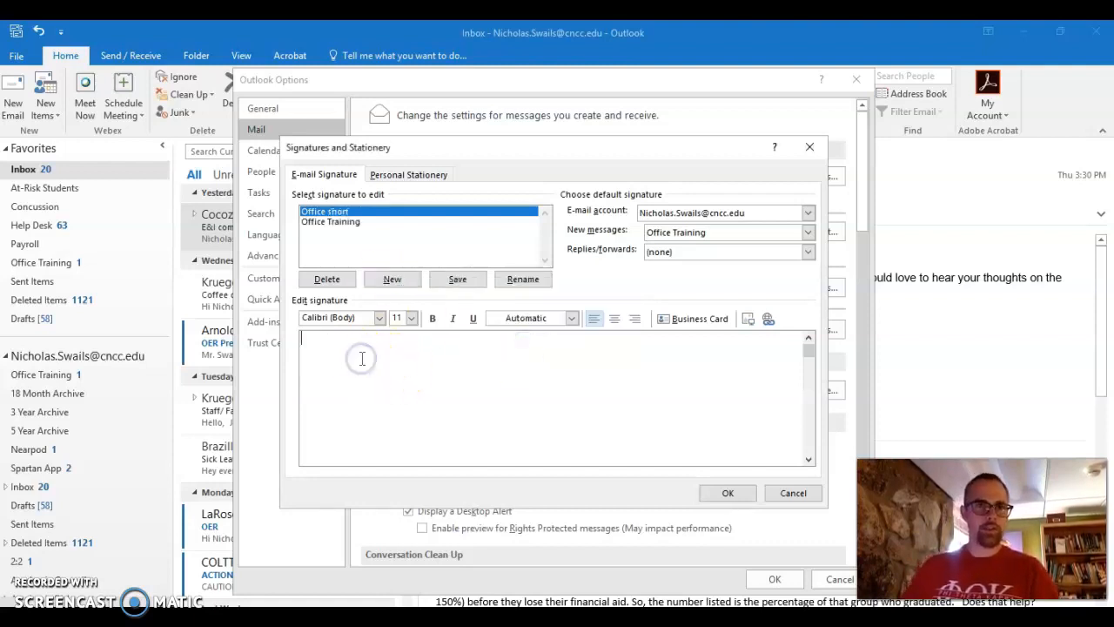
text(NES)
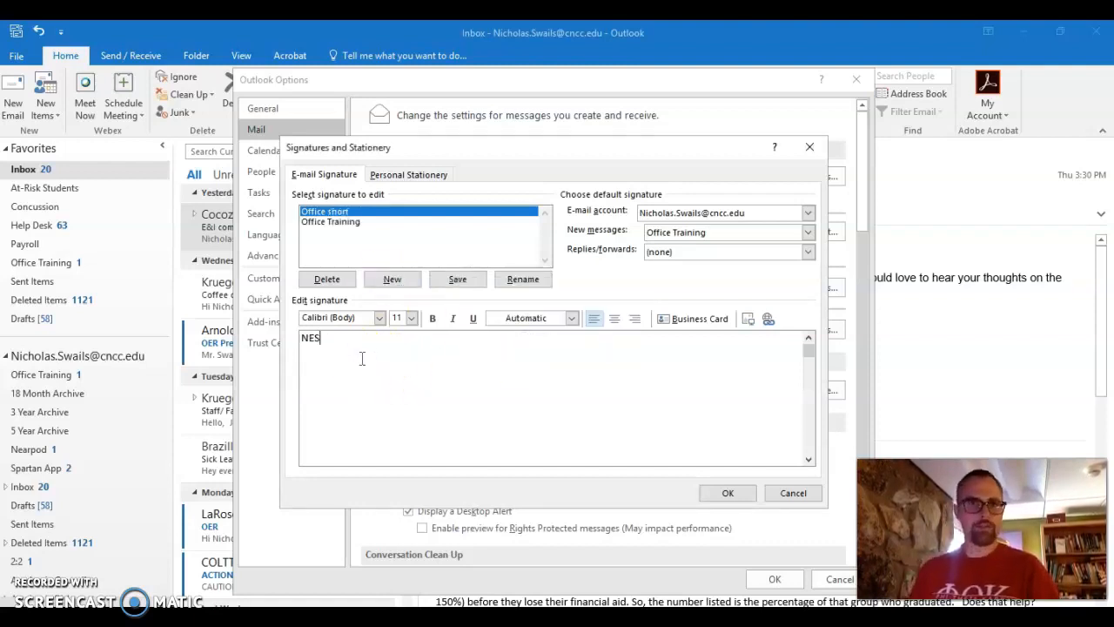
click(686, 251)
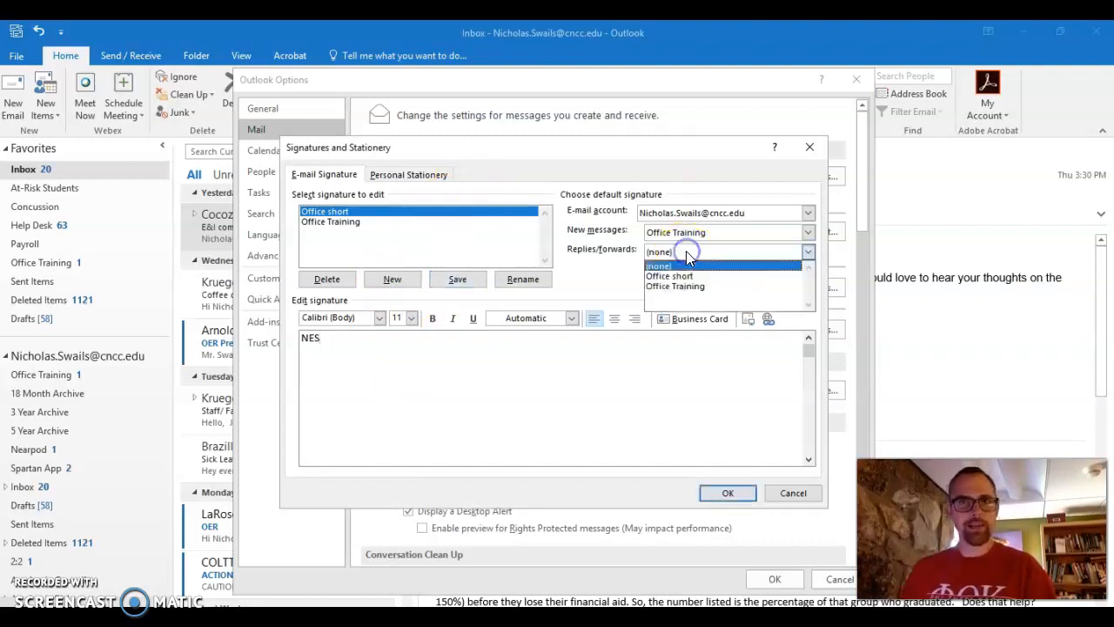
click(697, 276)
click(732, 493)
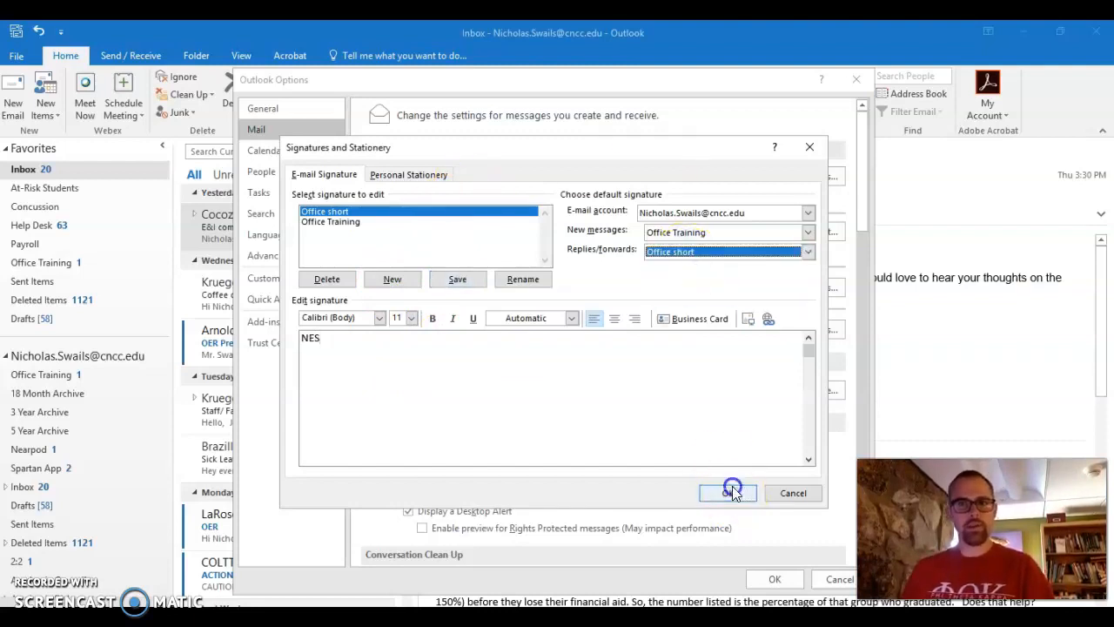
click(774, 579)
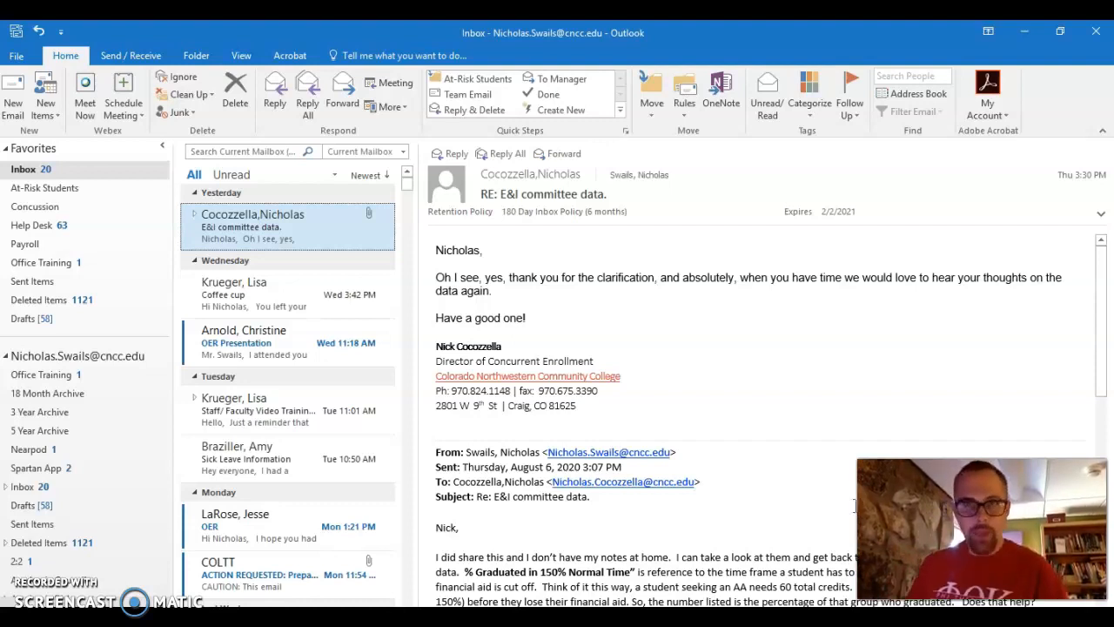
Check a new email's default signature, discard it, then start a reply to the Coffee cup email.
click(22, 83)
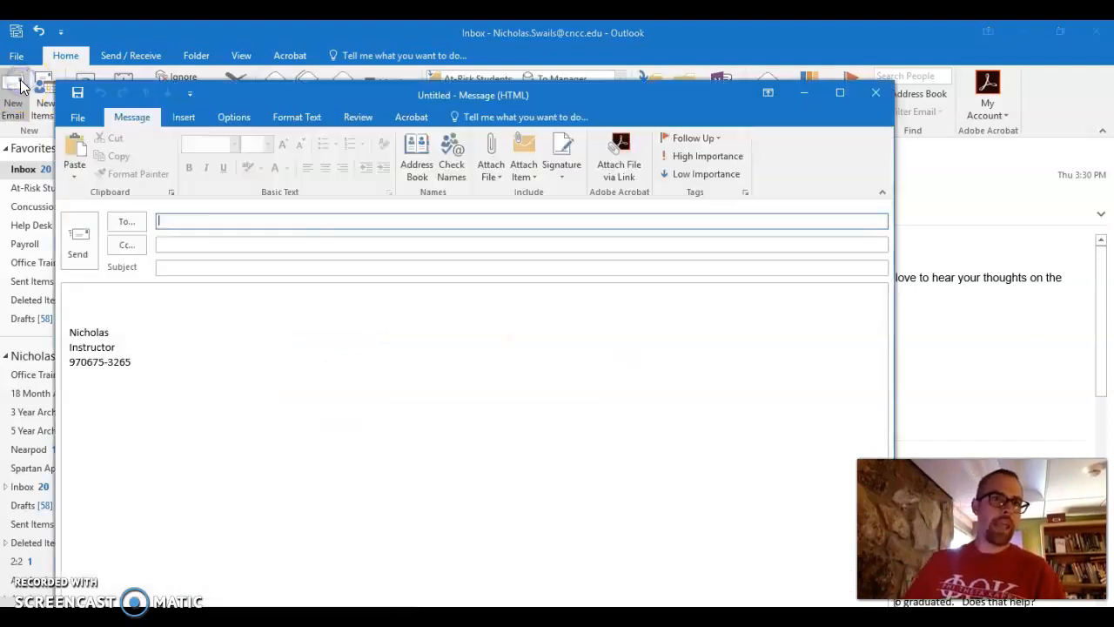
click(875, 93)
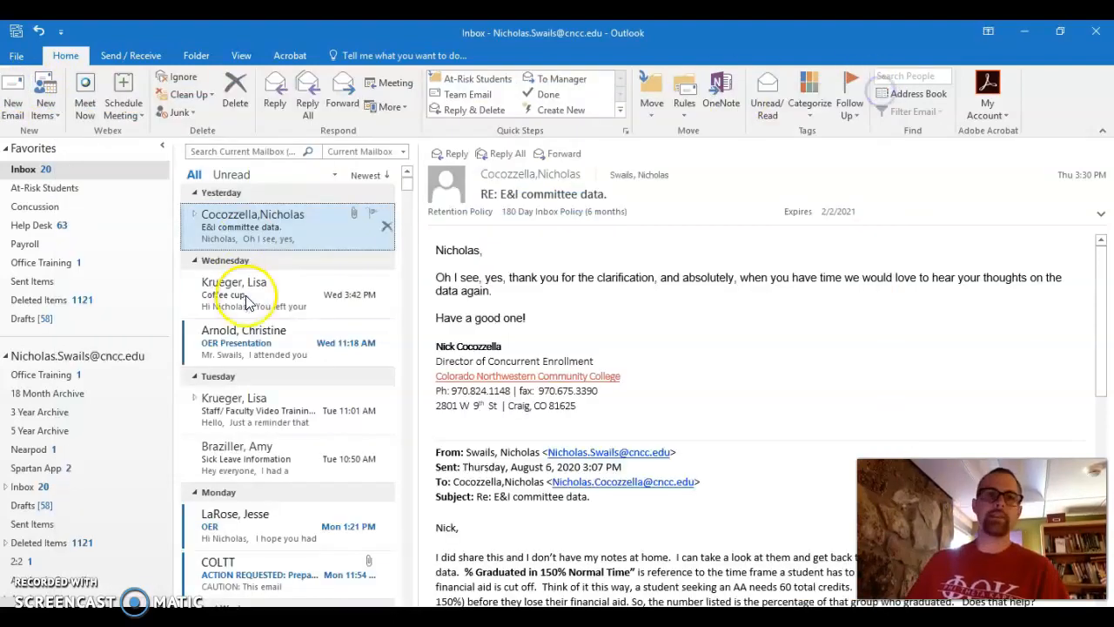
click(248, 301)
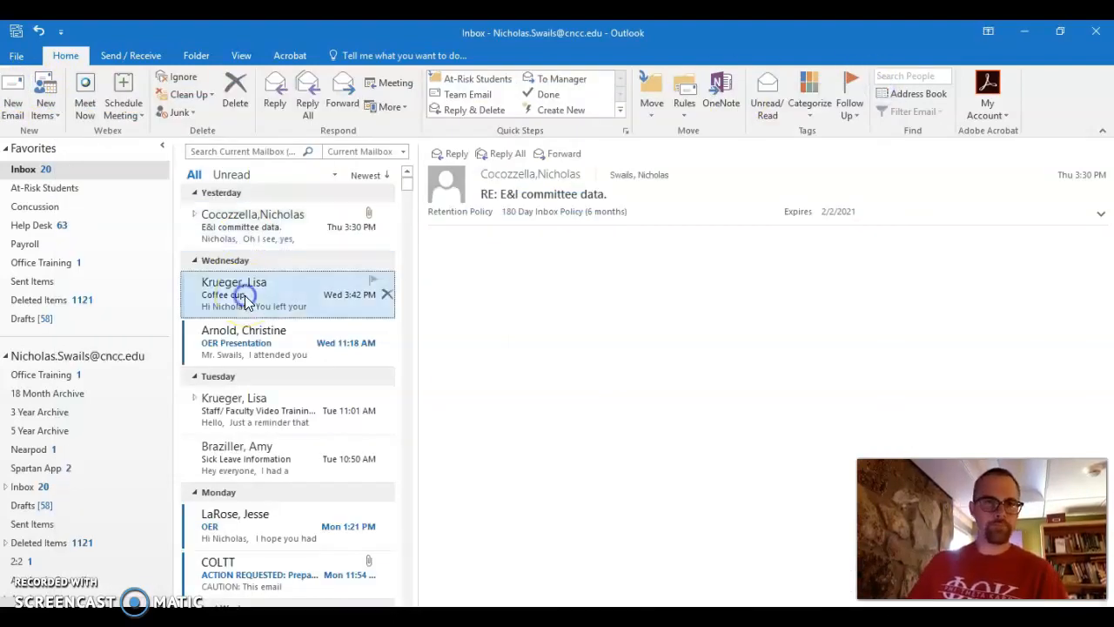
click(277, 102)
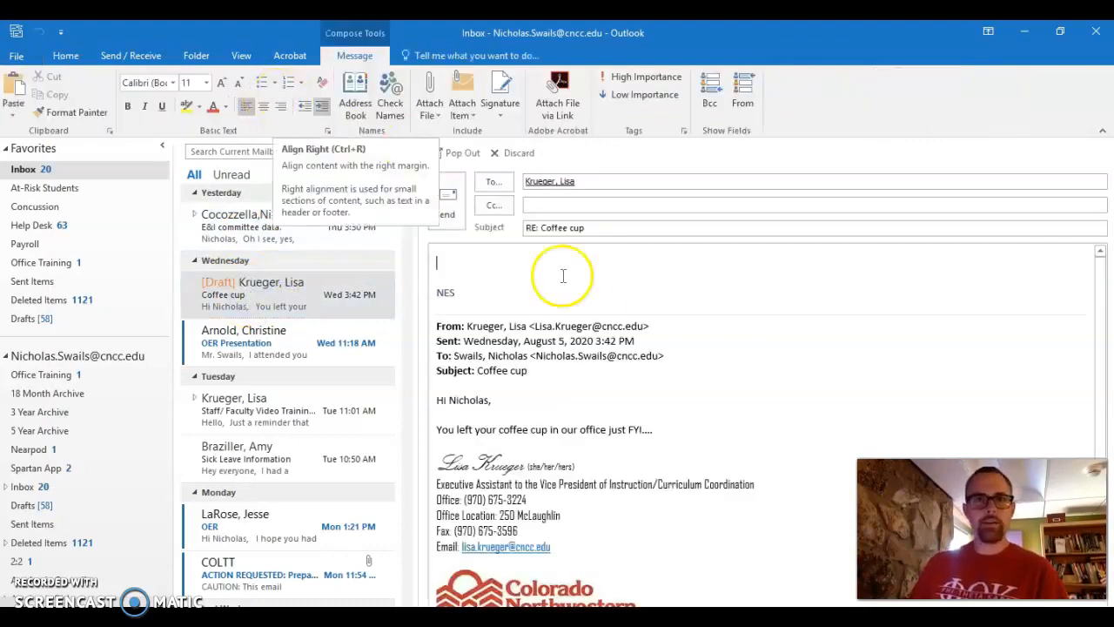
Try the Office Training signature in the reply, then switch back to Office short.
click(501, 103)
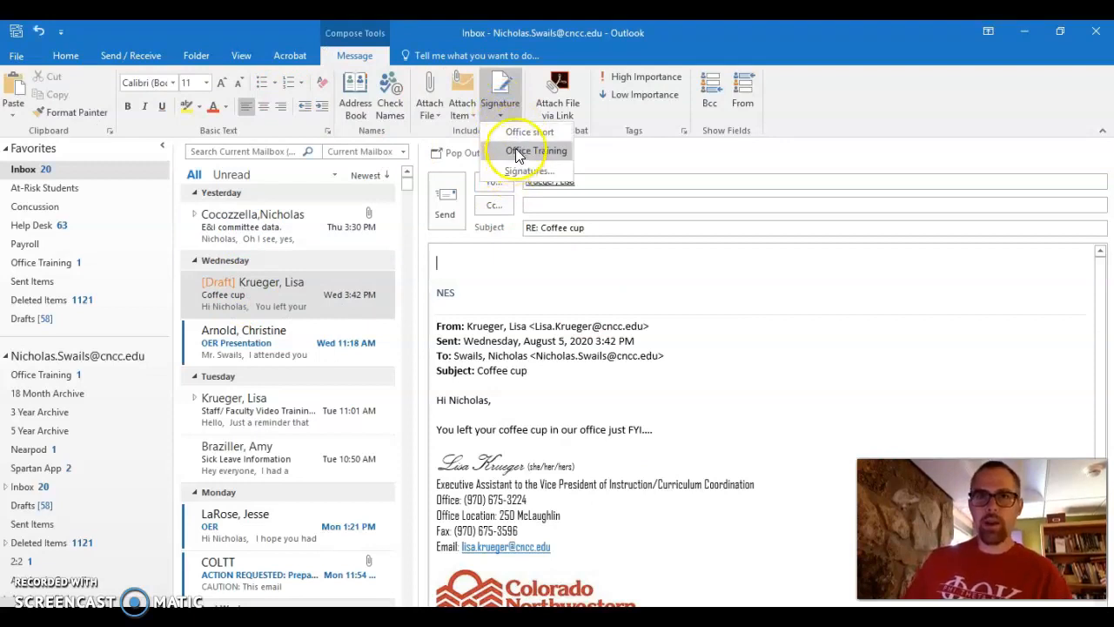
click(523, 150)
click(499, 100)
click(513, 133)
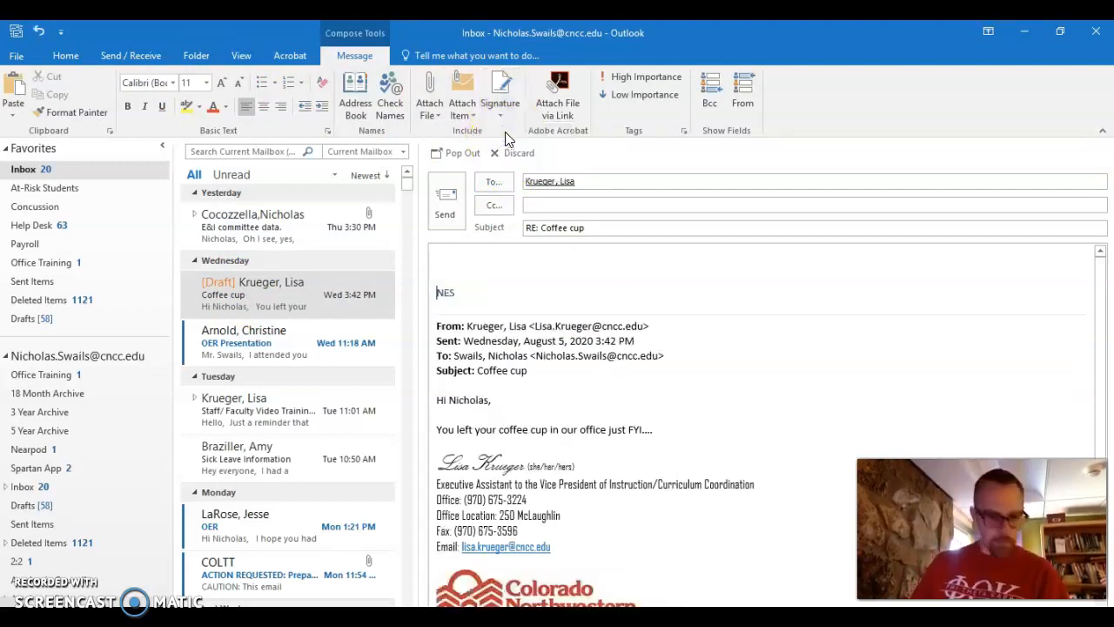